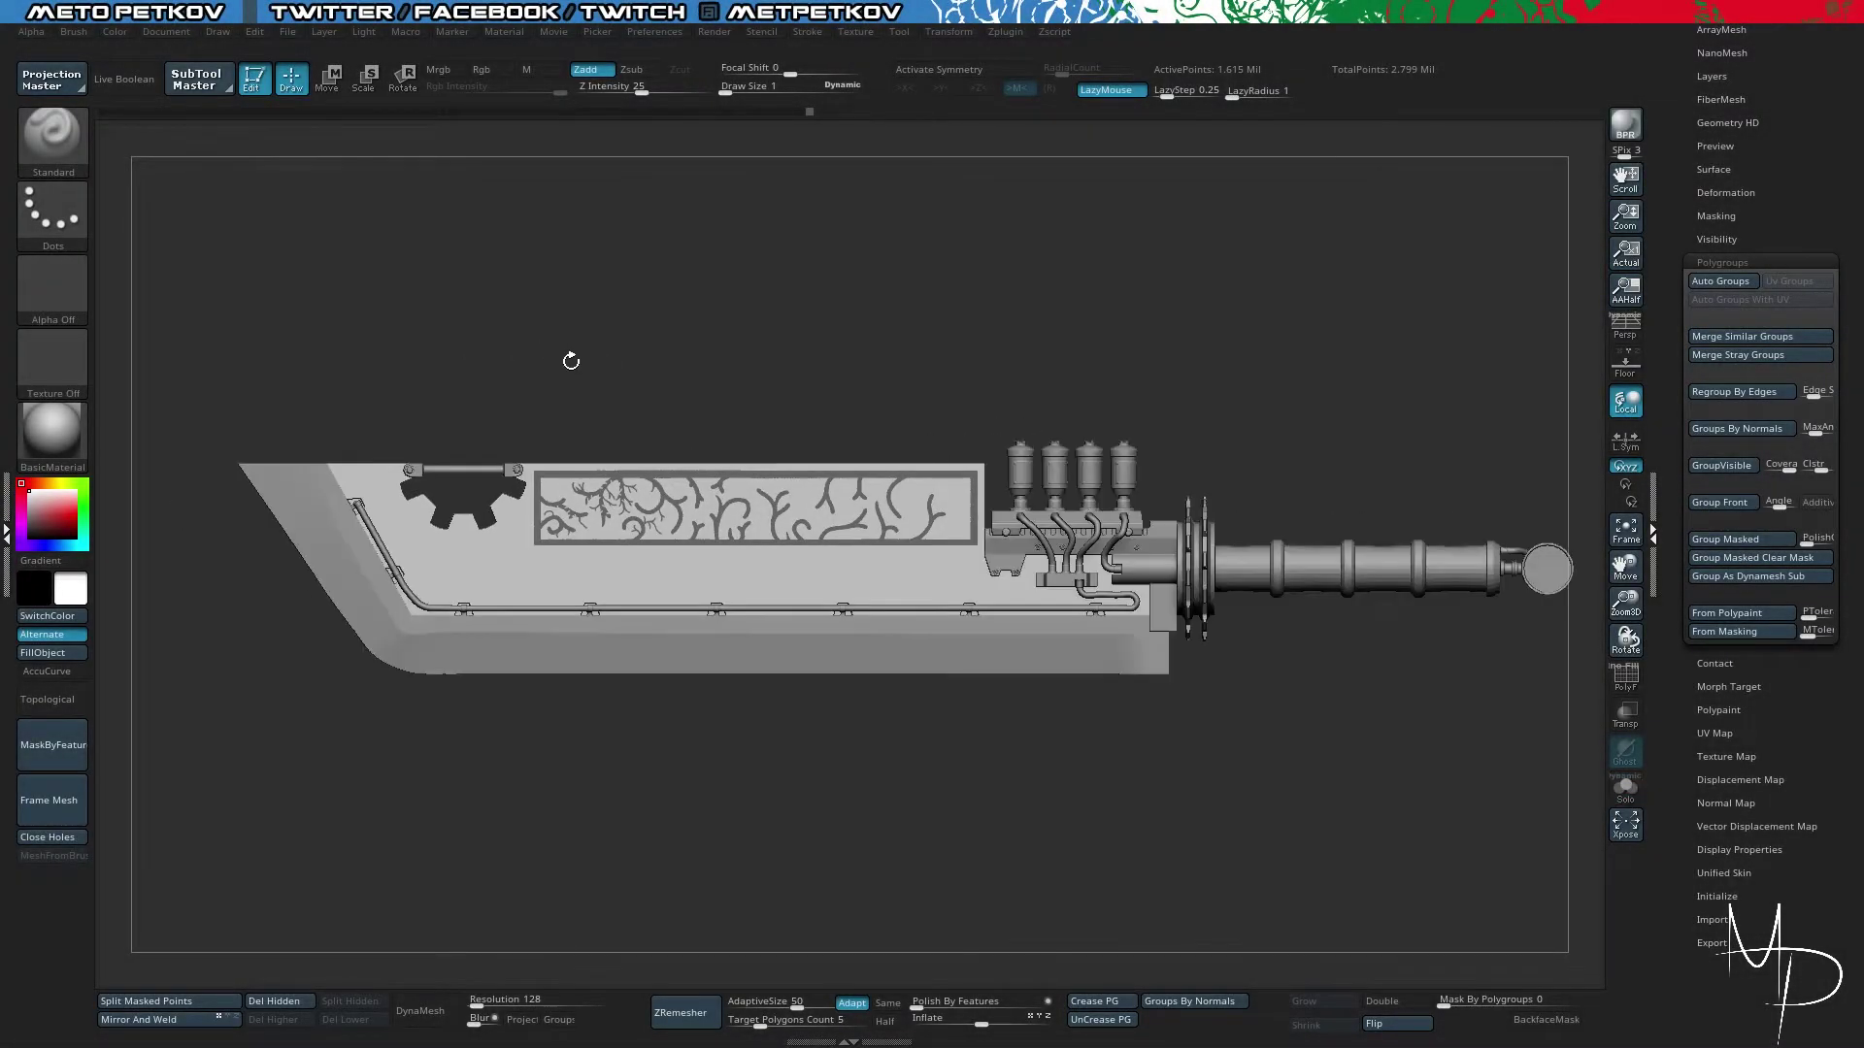
- Isolate the blade plate and start masking small thorns on the lower part of the curled vine in the ornament
key(shift+s)
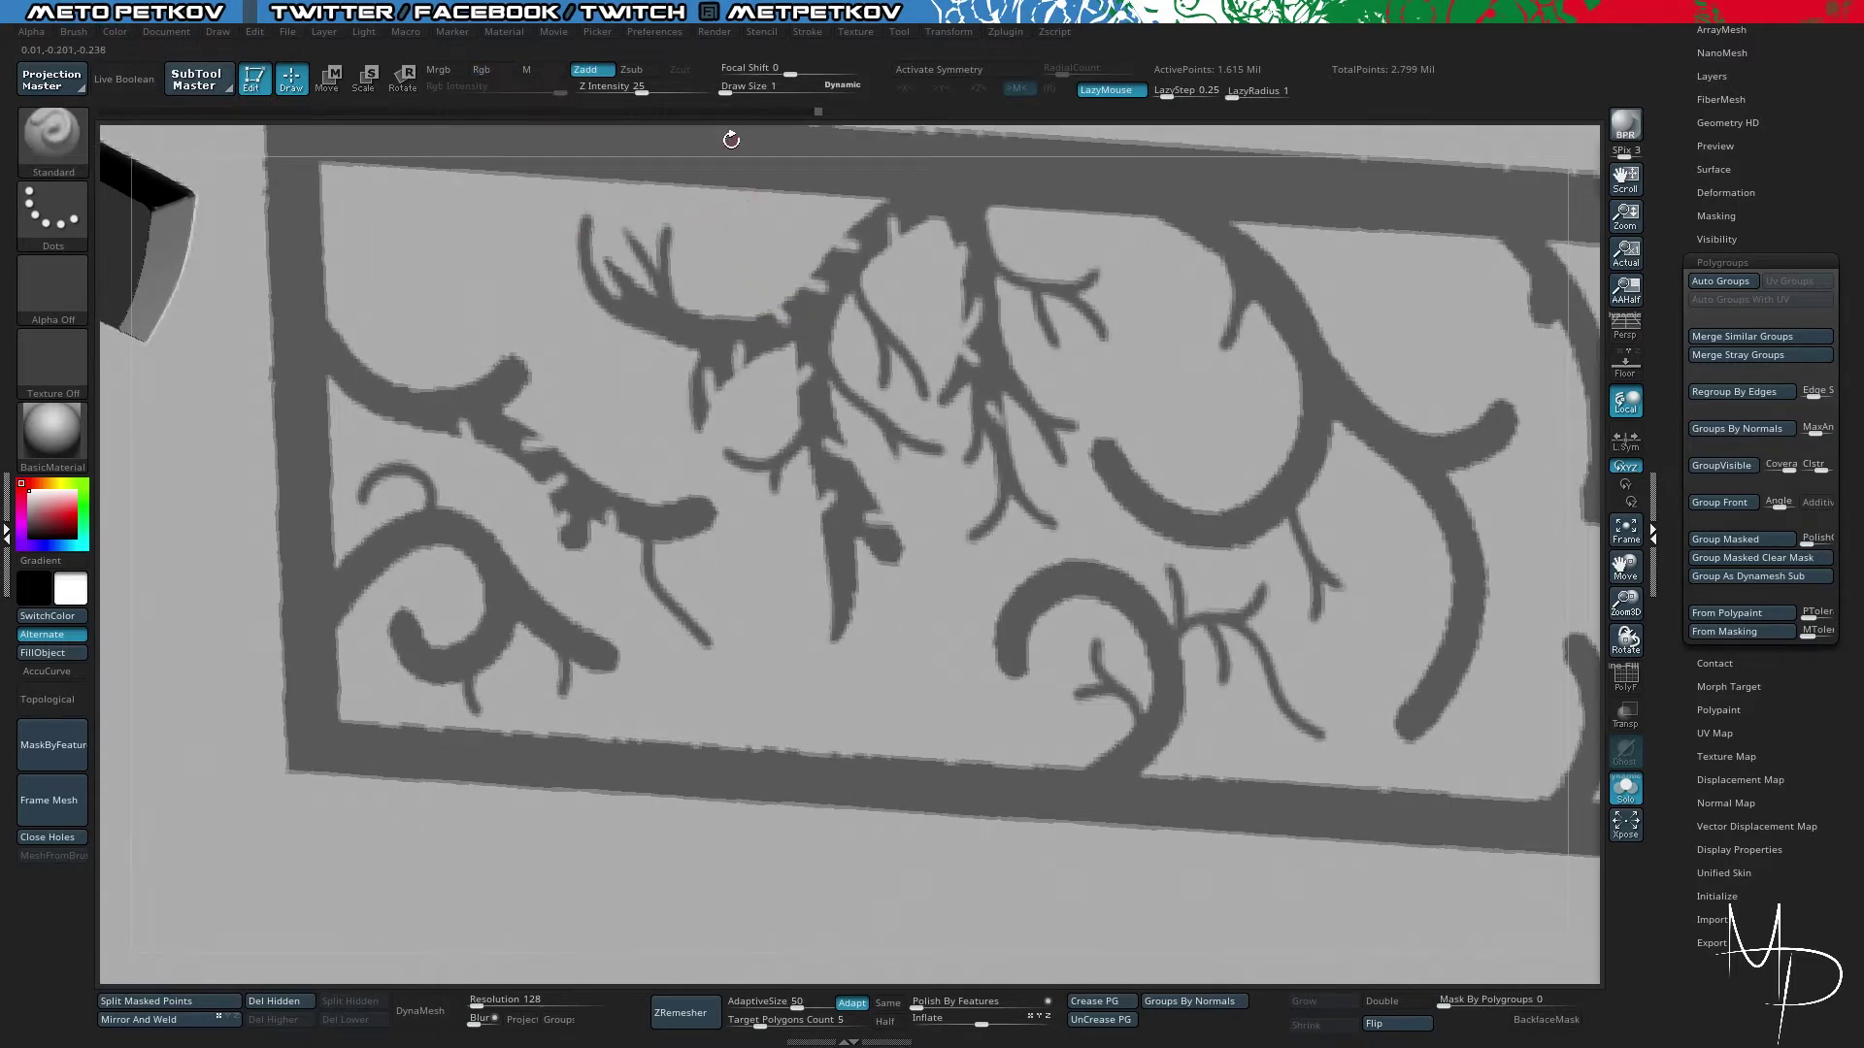
mouse_move(723, 137)
alt+mouse_down()
mouse_move(632, 121)
mouse_move(740, 166)
mouse_move(782, 227)
alt+mouse_up()
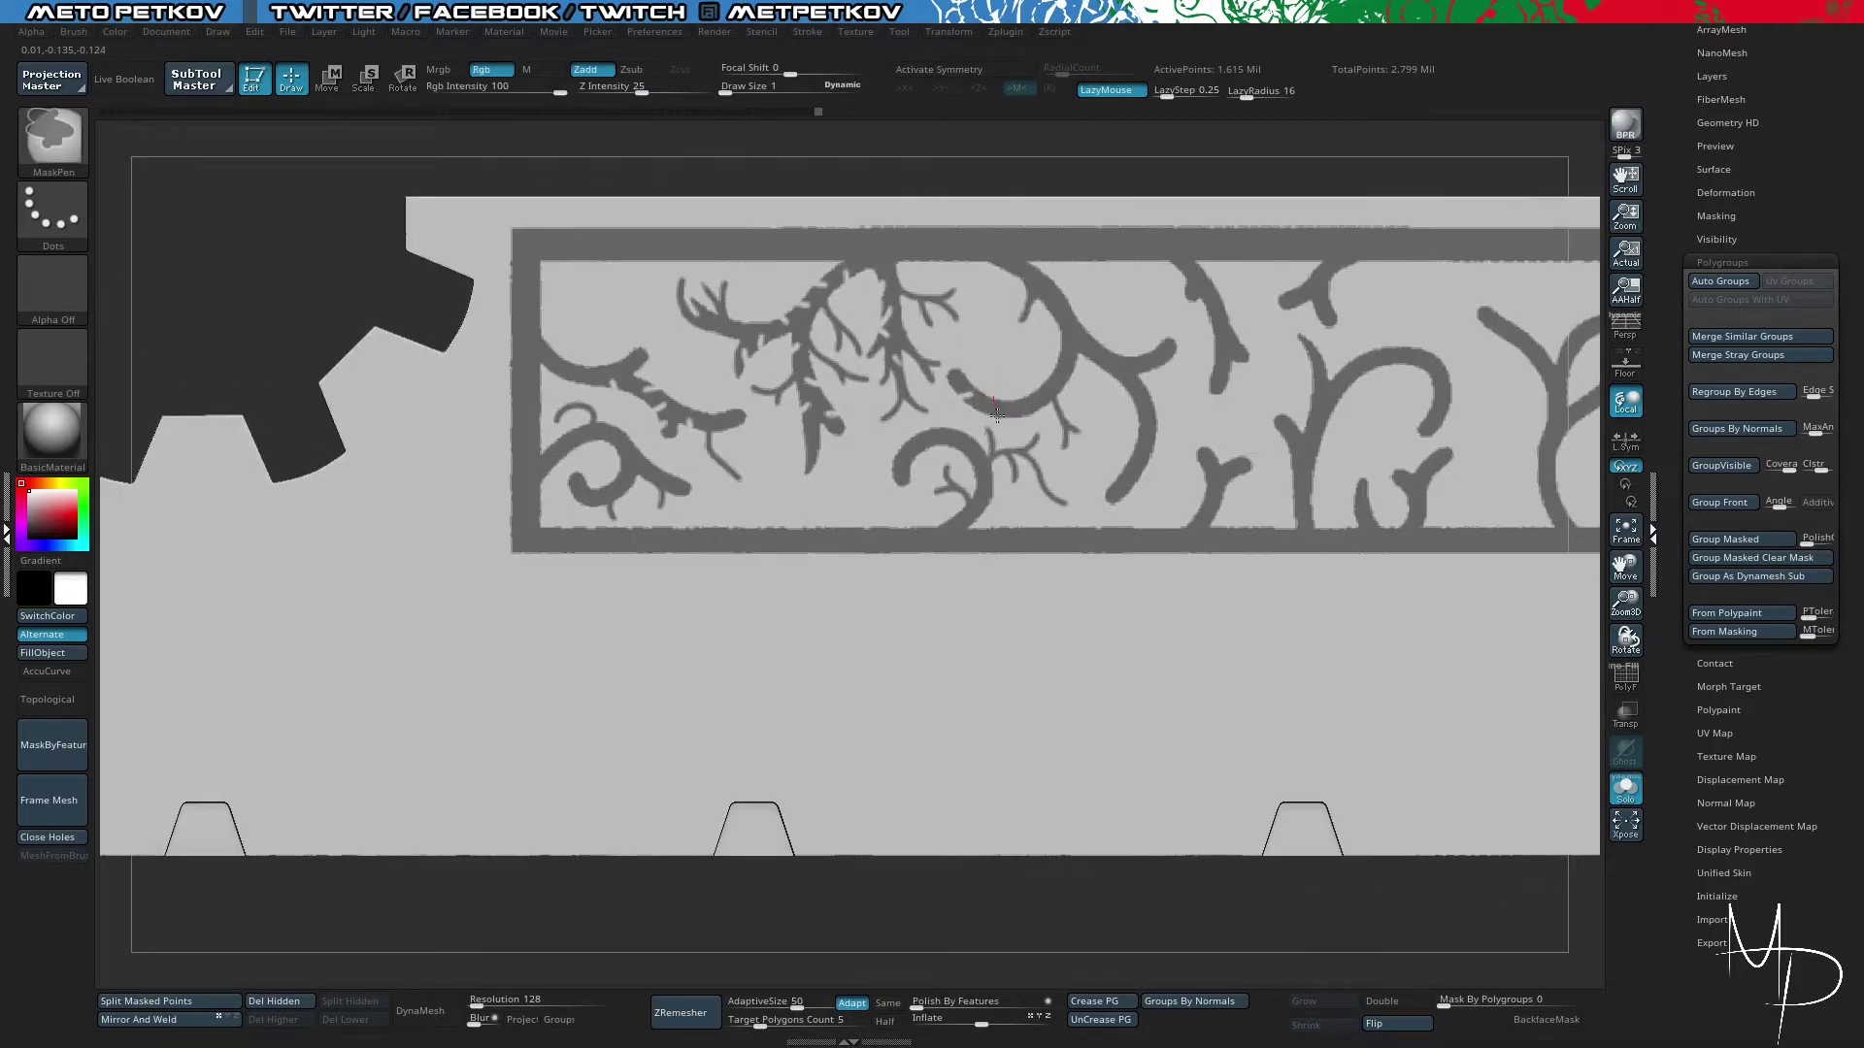
ctrl+drag(1001, 423, 1006, 427)
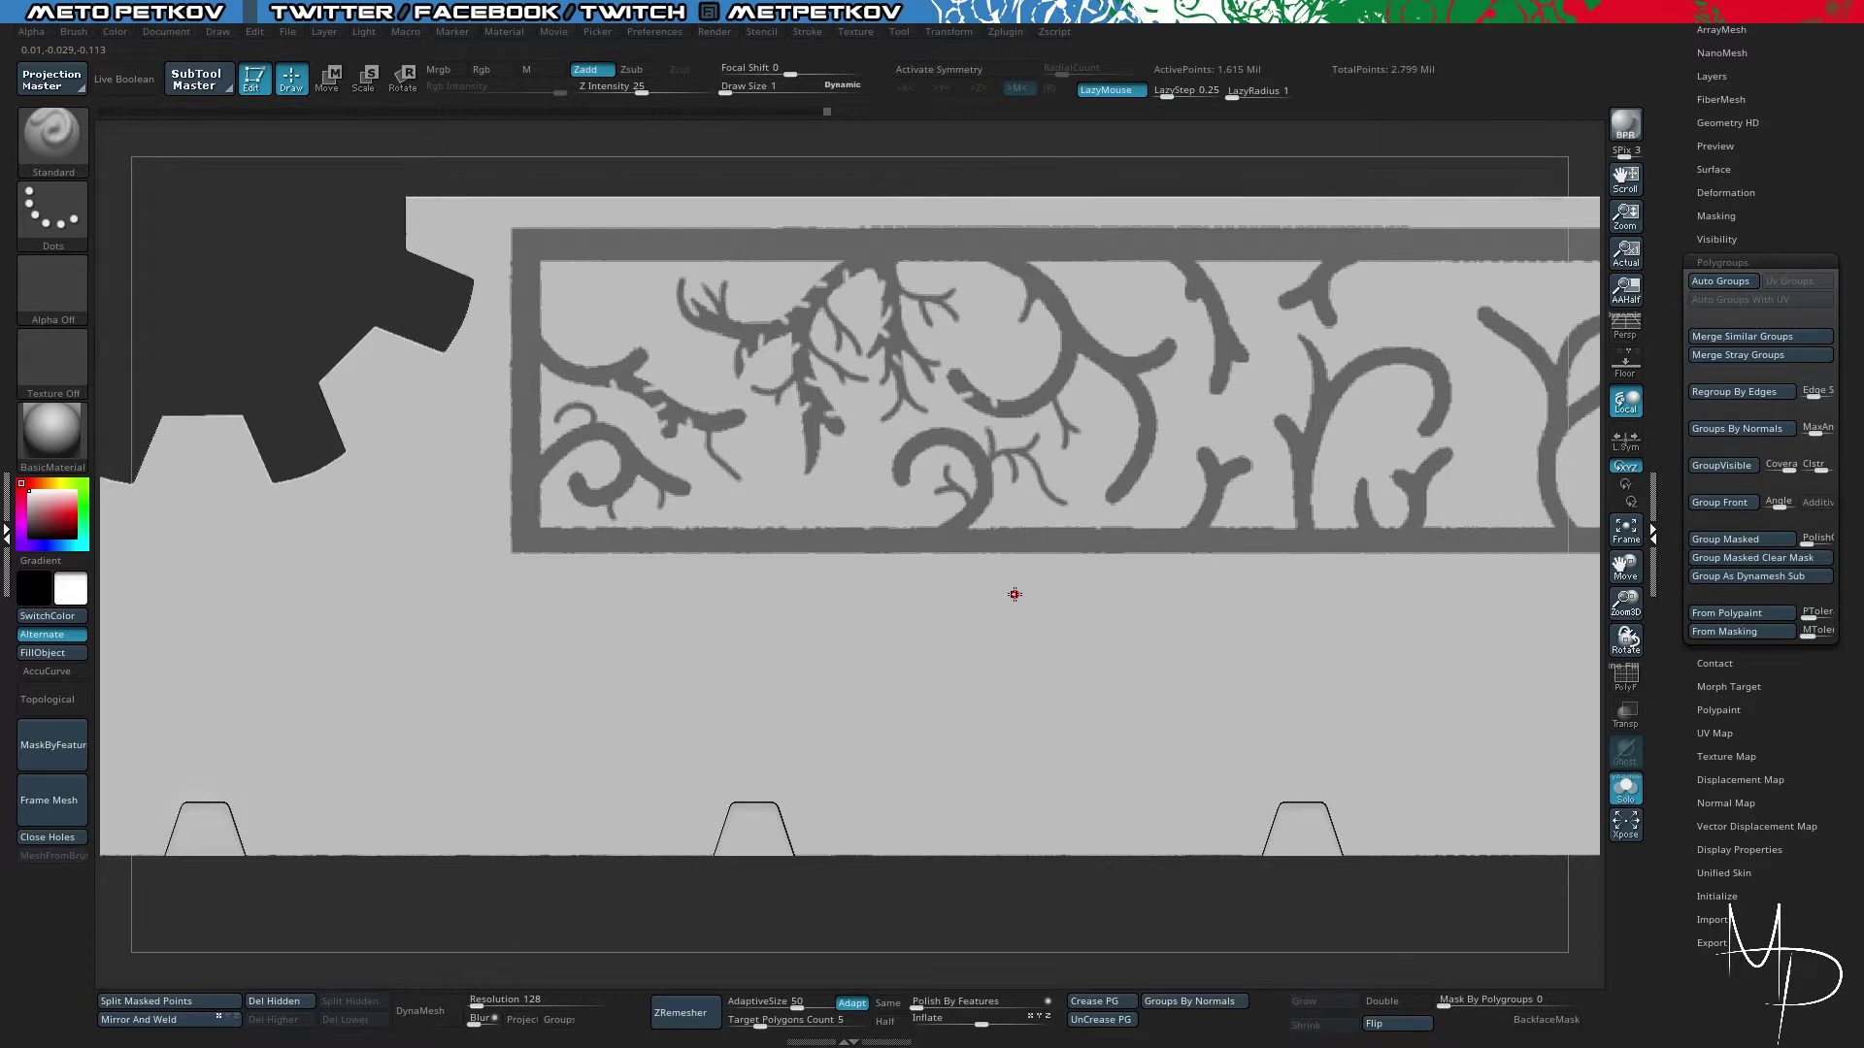
key(ctrl)
drag(295, 245, 285, 245)
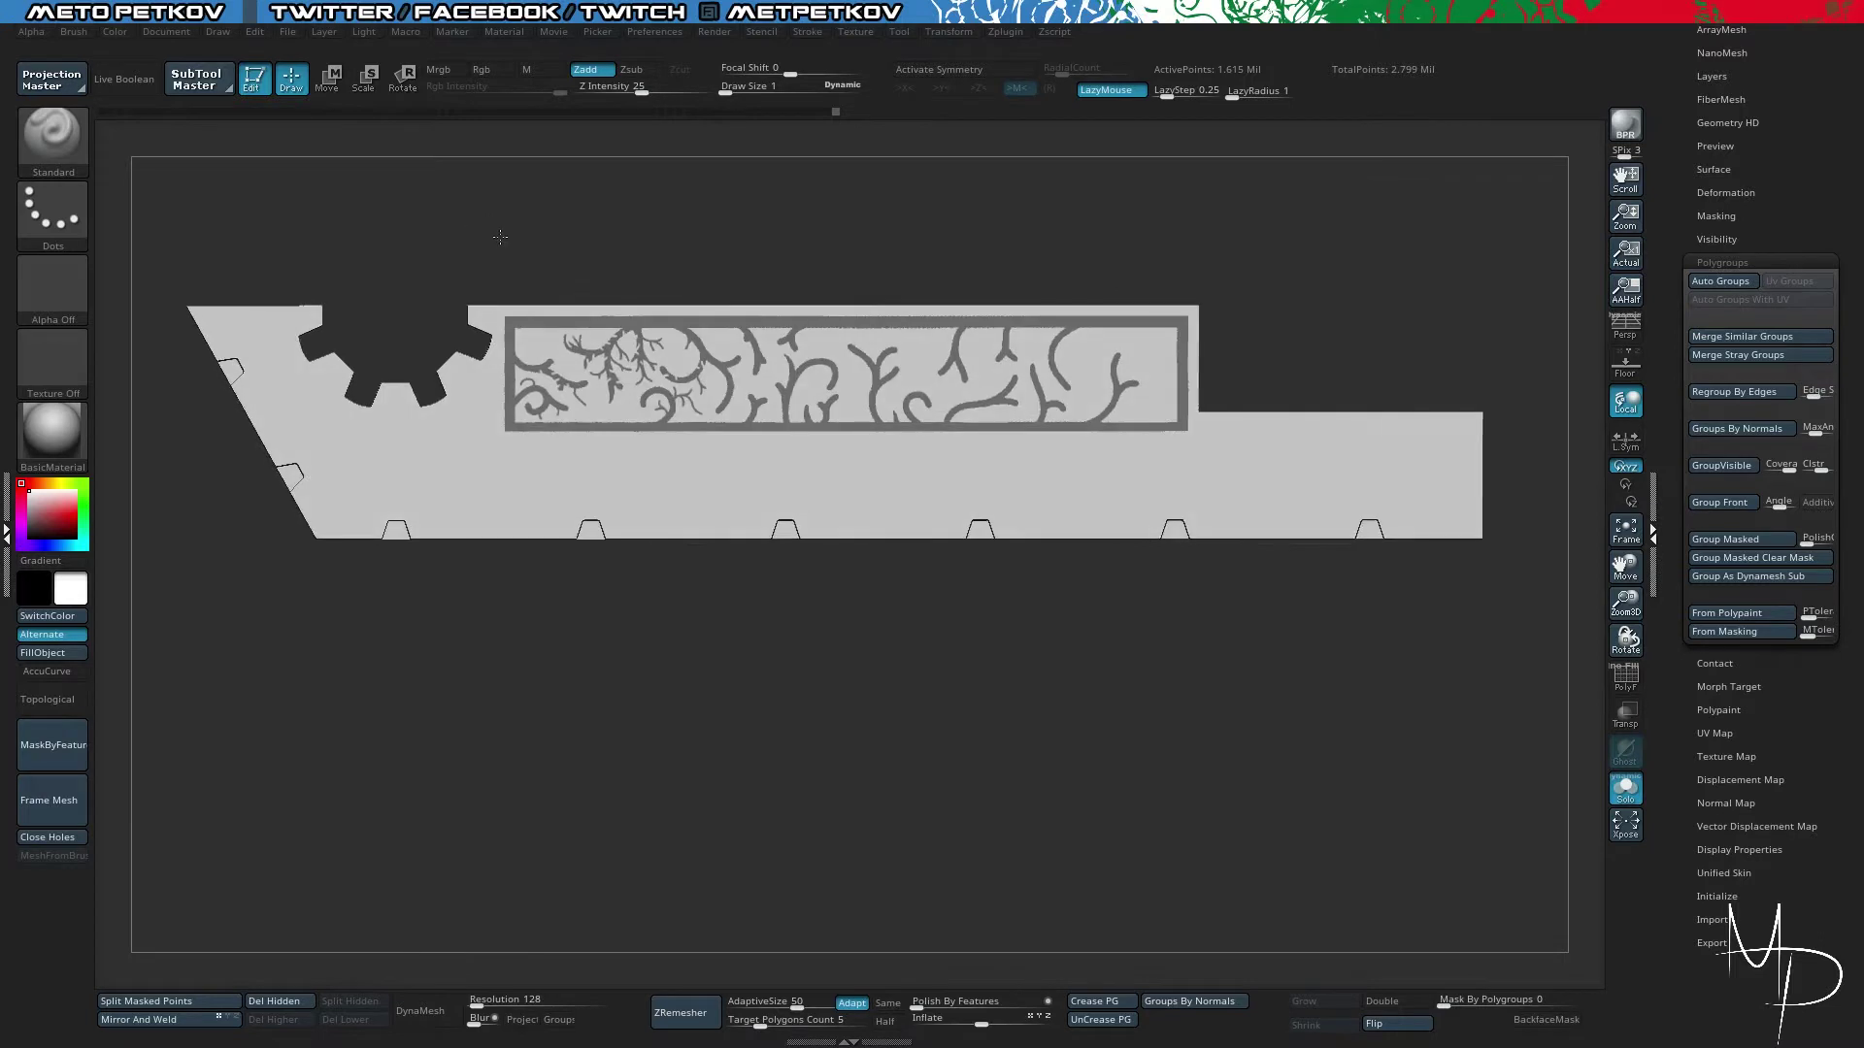
- Continue masking jagged thorns up the curled vine and along its upper arch
mouse_move(496, 233)
alt+mouse_down()
mouse_move(514, 231)
mouse_move(557, 366)
mouse_move(627, 405)
mouse_move(716, 341)
mouse_move(683, 368)
mouse_move(715, 382)
mouse_move(665, 353)
mouse_move(774, 225)
alt+mouse_up()
key(ctrl)
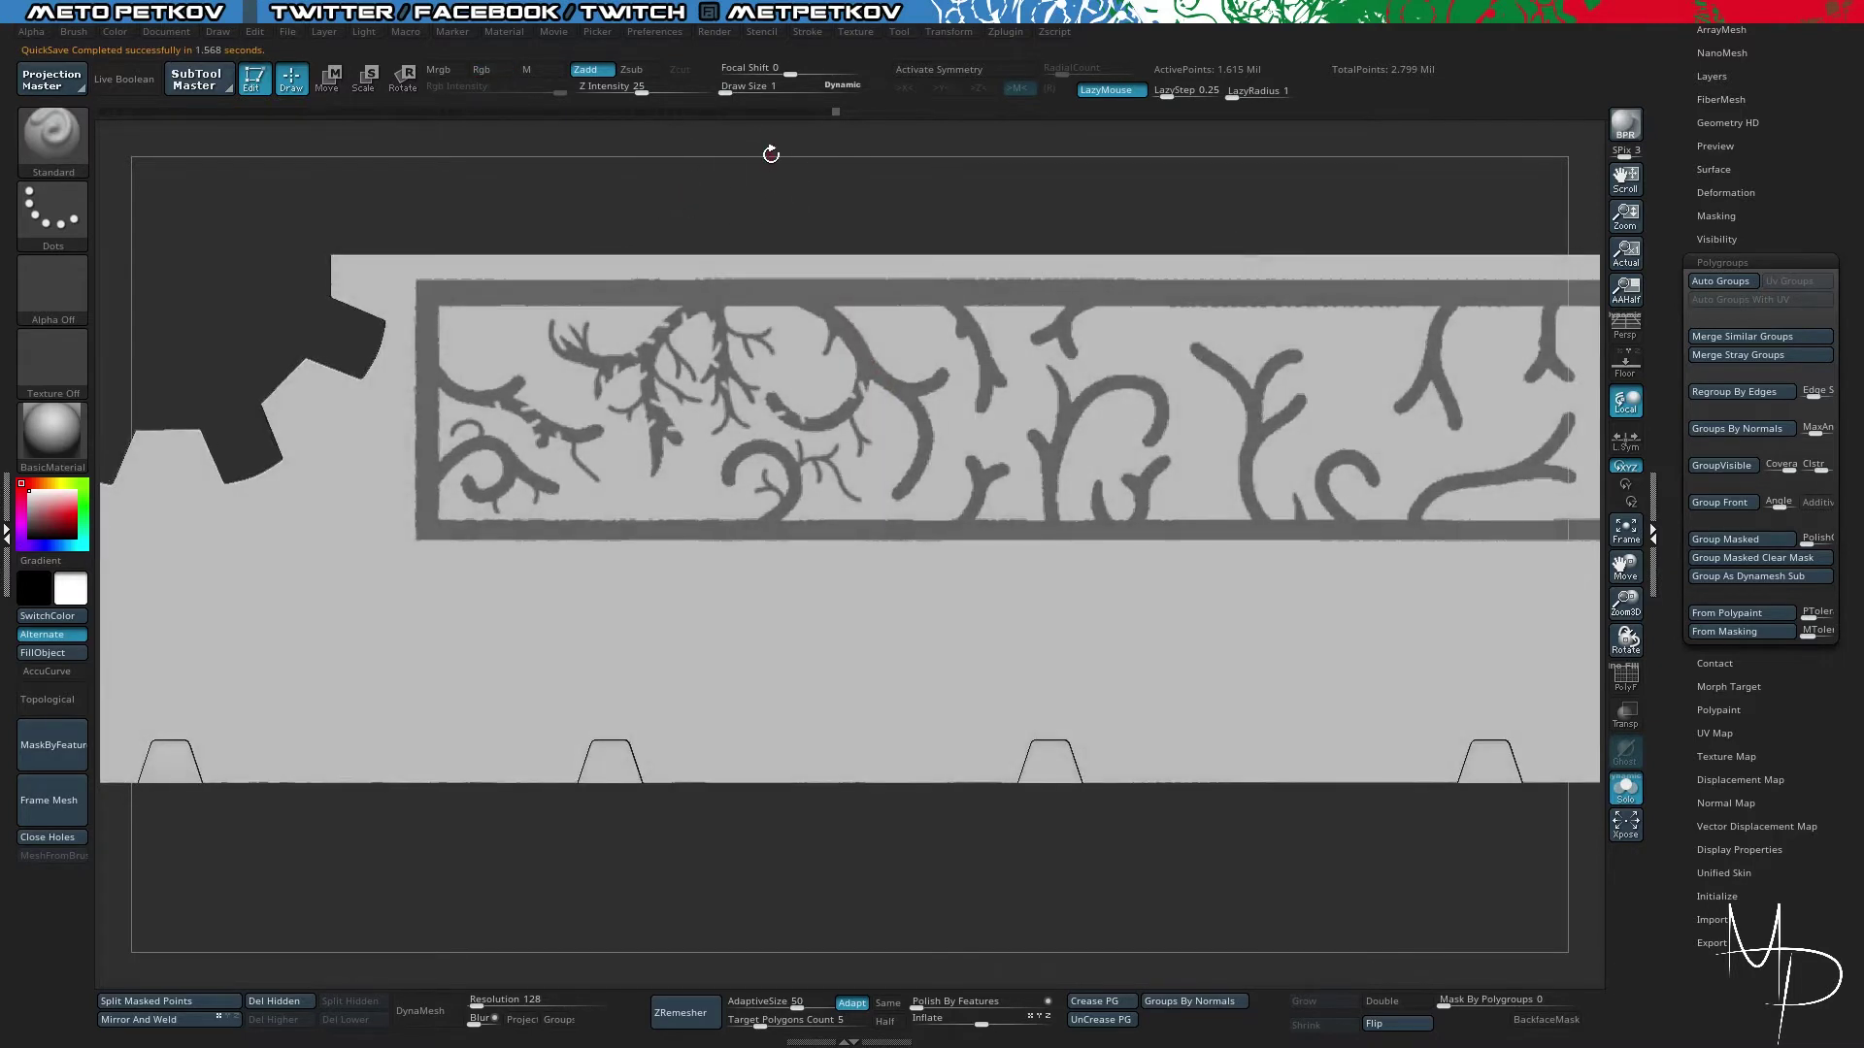
key(ctrl)
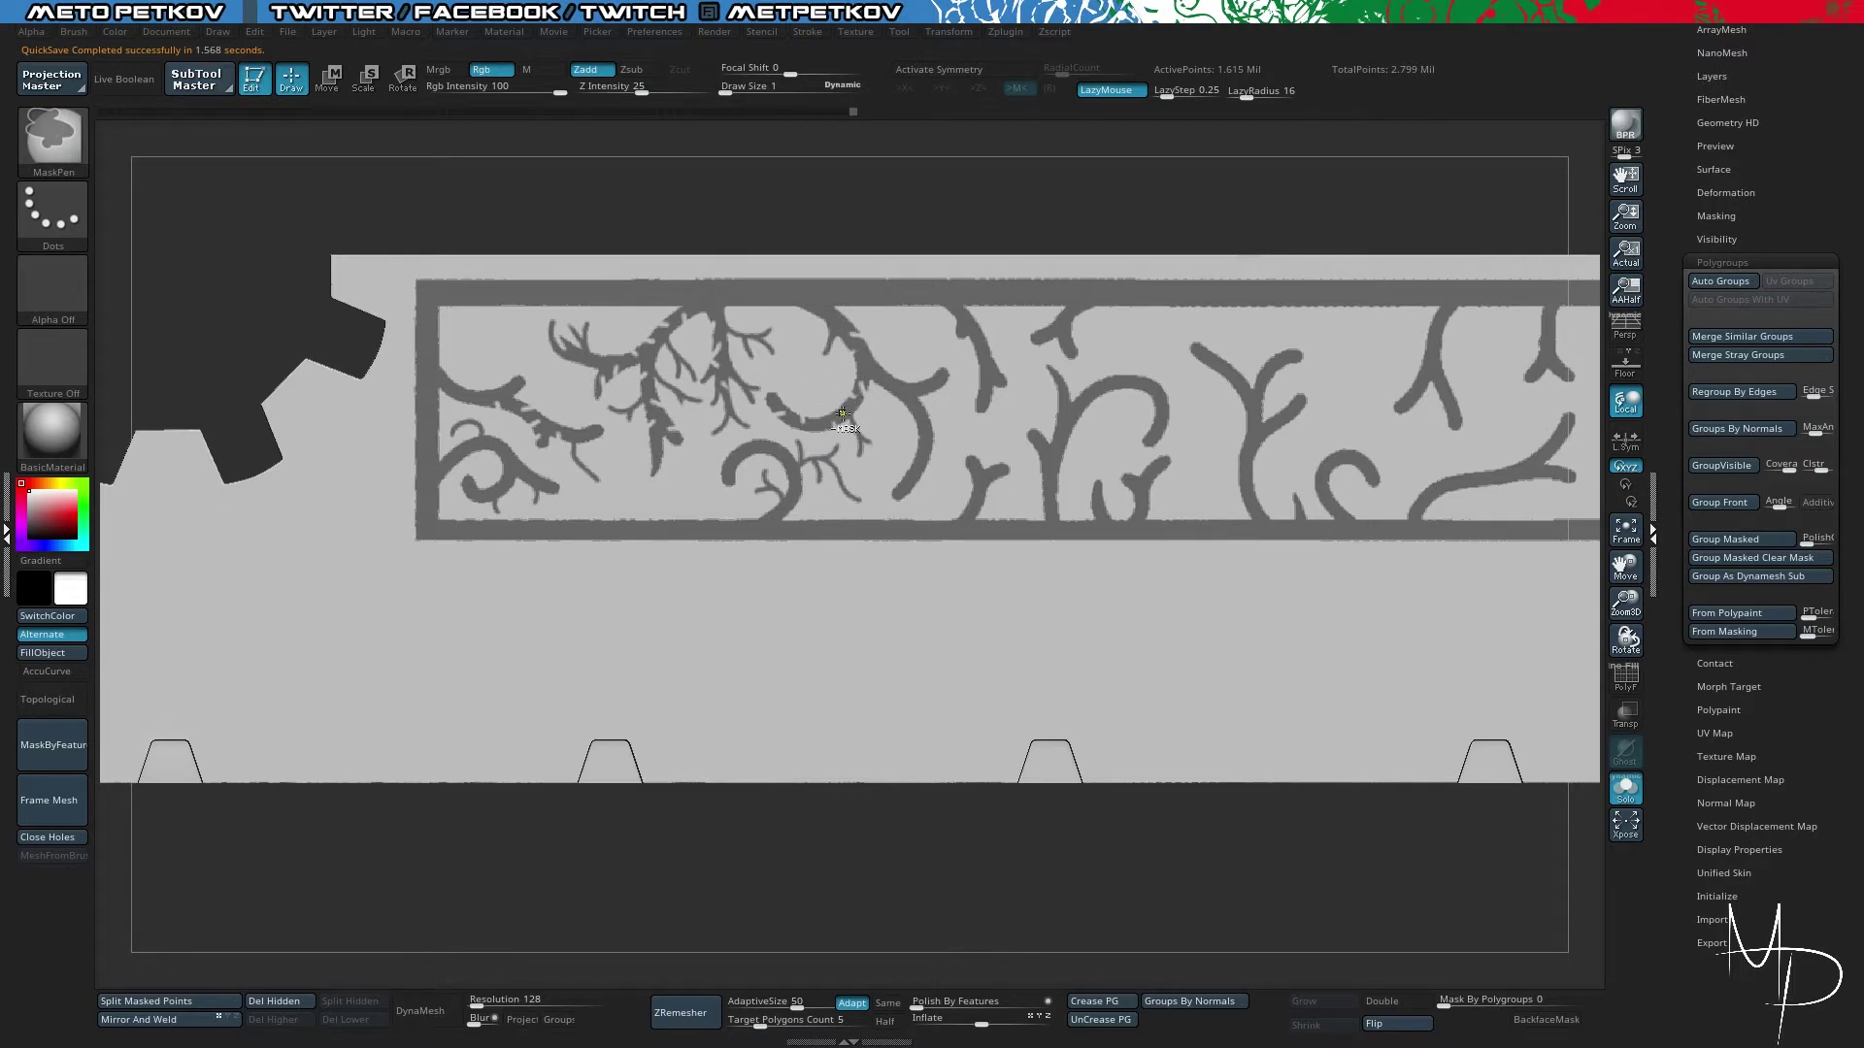
key(ctrl)
alt+drag(757, 223, 841, 379)
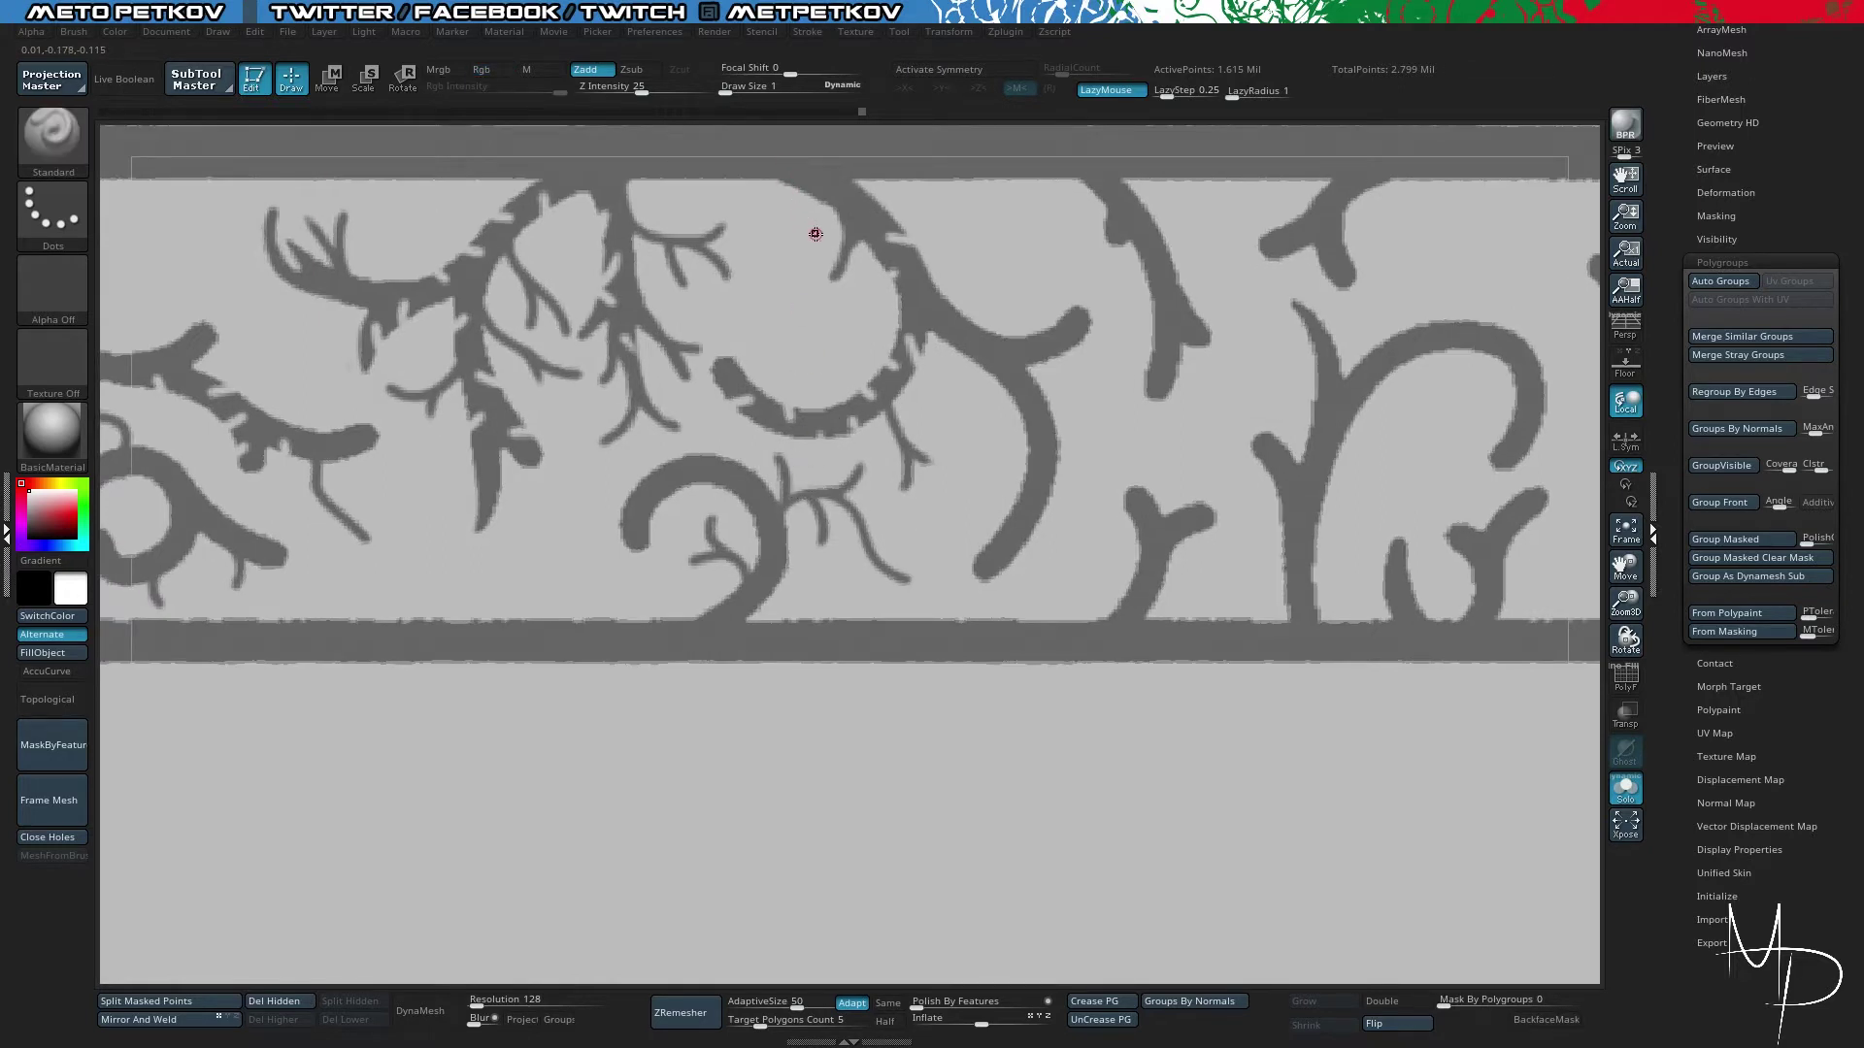
- Save the project and convert the masked vine ornament into its own polygroup, with the polyframe displayed
key(f)
mouse_move(485, 304)
mouse_down()
mouse_move(581, 292)
mouse_move(573, 262)
mouse_move(596, 307)
mouse_move(524, 291)
mouse_move(611, 304)
mouse_move(544, 287)
mouse_move(602, 302)
mouse_move(574, 289)
mouse_up()
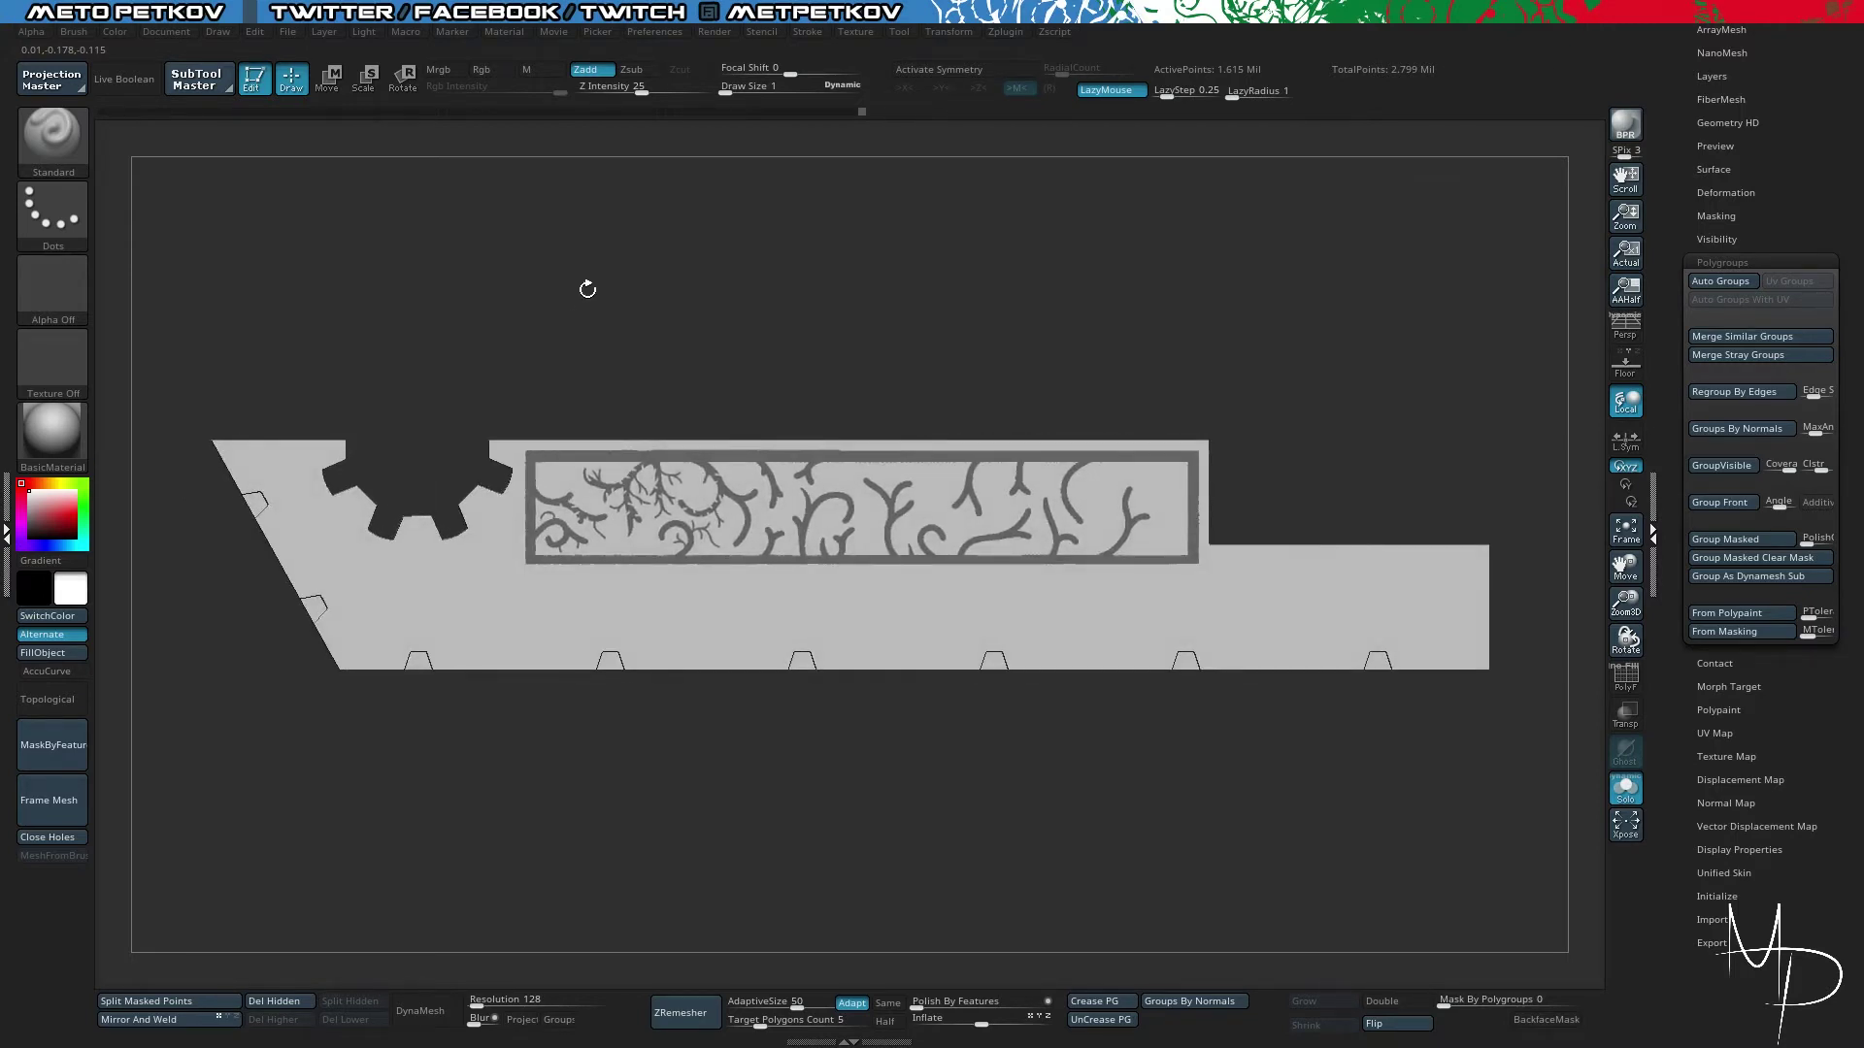
key(ctrl+s)
drag(541, 345, 799, 295)
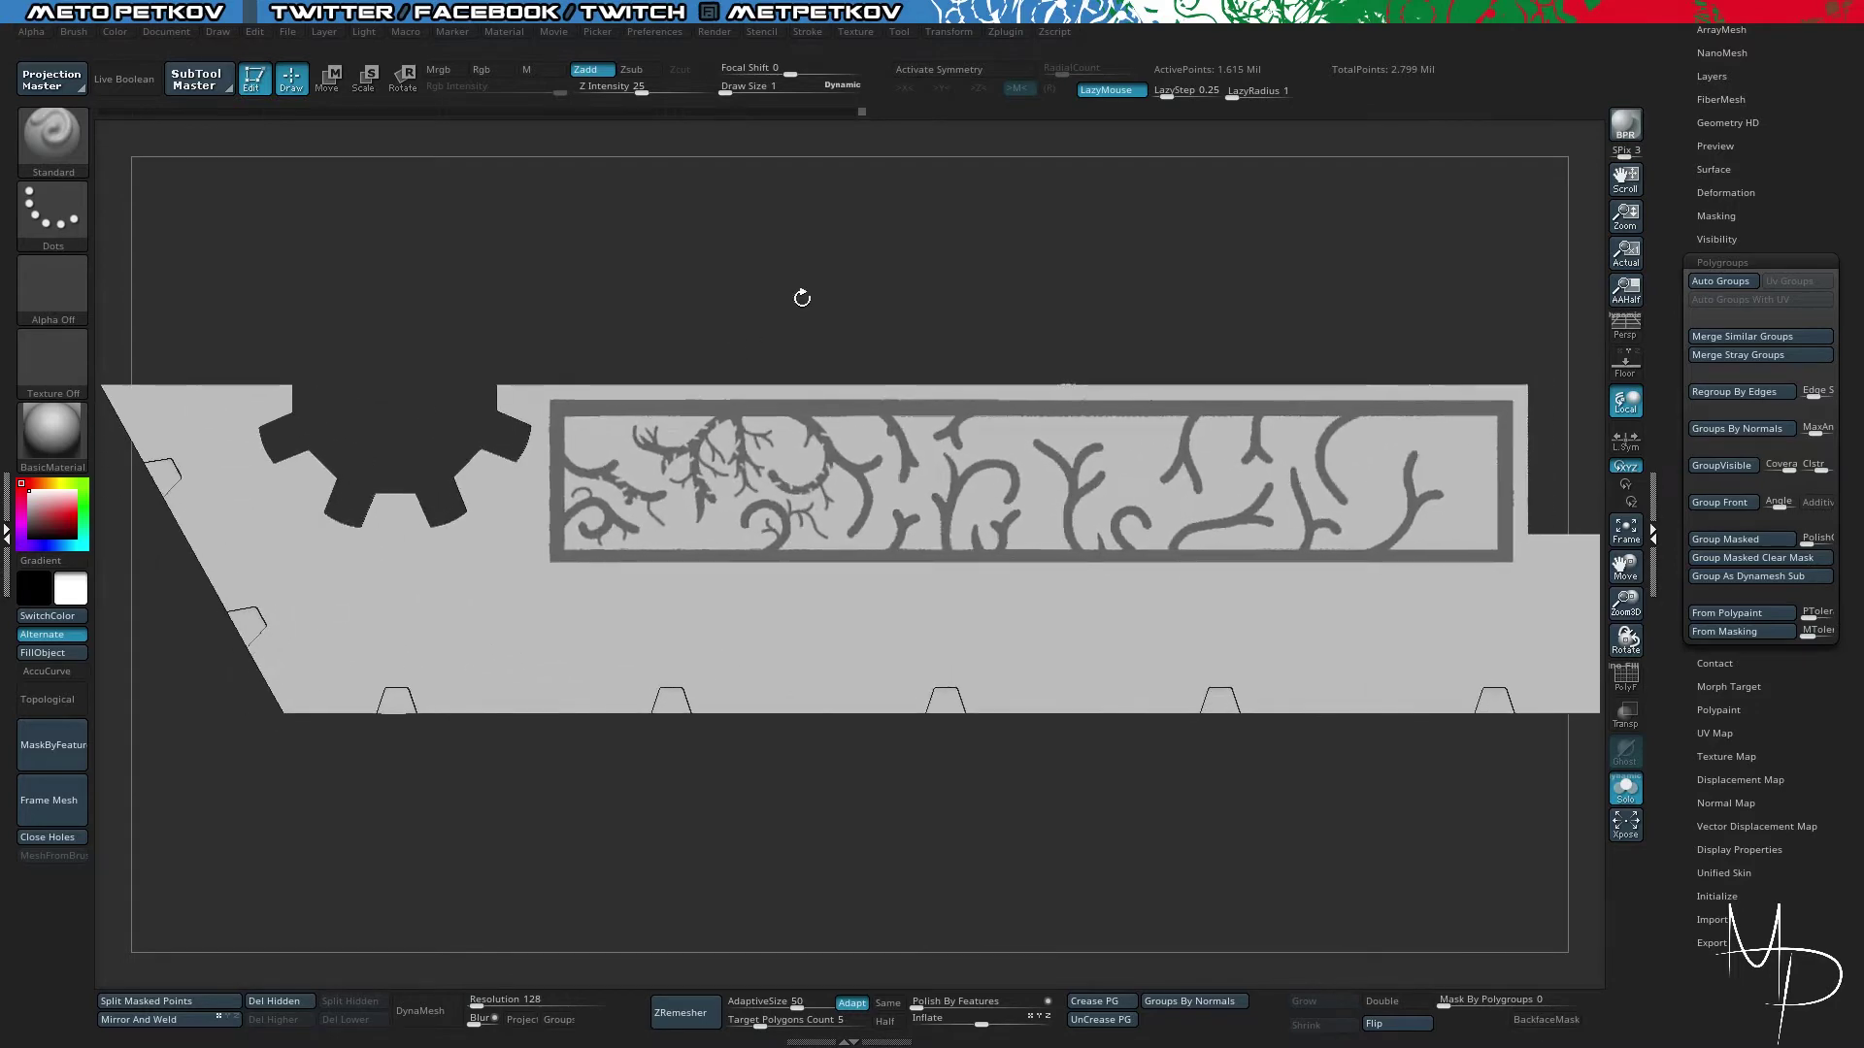
mouse_move(849, 375)
mouse_down()
mouse_move(718, 289)
mouse_move(740, 278)
mouse_move(696, 309)
mouse_move(737, 300)
mouse_move(649, 250)
mouse_move(608, 263)
mouse_move(636, 282)
mouse_move(629, 244)
mouse_move(733, 275)
mouse_move(608, 253)
mouse_move(679, 275)
mouse_up()
key(ctrl+w)
key(shift+f)
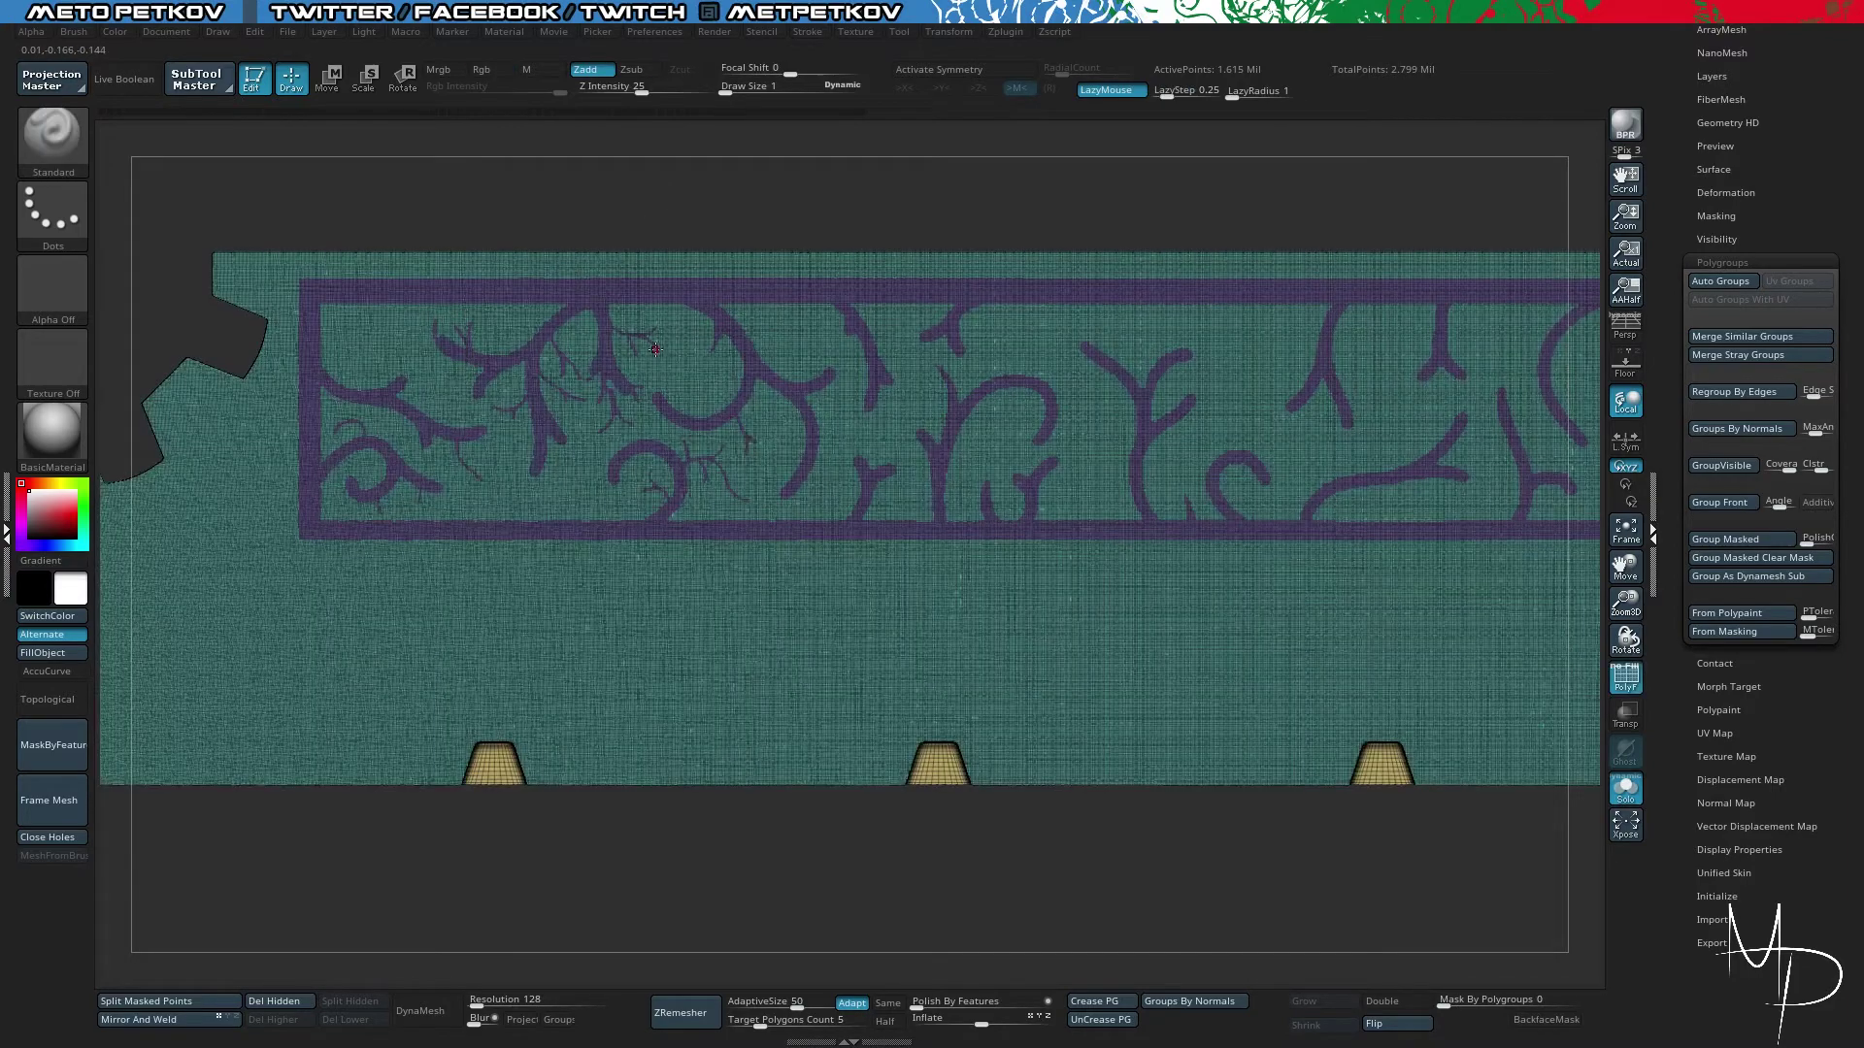
- Isolate the ornament polygroup, examine the shape of its vines and thorns, and unhide the whole plate
ctrl+shift+click(636, 294)
alt+drag(549, 217, 750, 439)
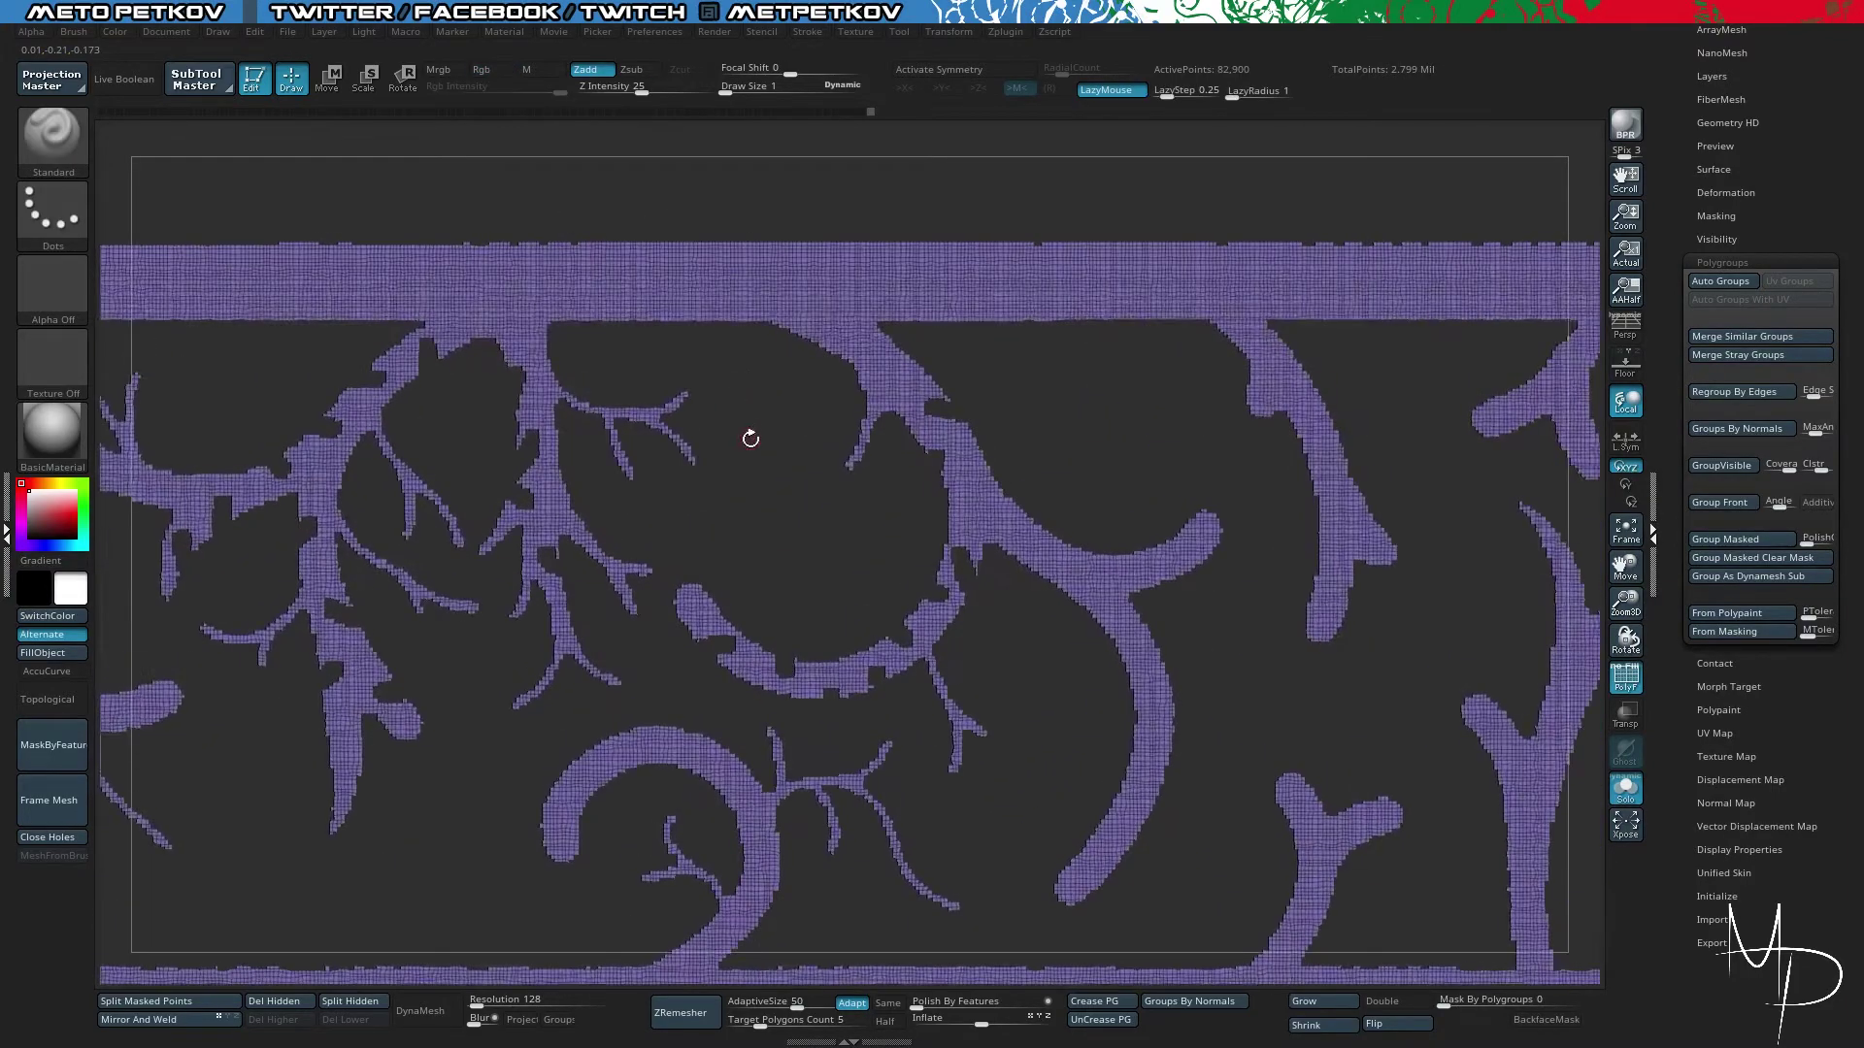
alt+drag(573, 477, 857, 428)
alt+drag(772, 386, 591, 397)
key(shift+f)
ctrl+shift+click(852, 769)
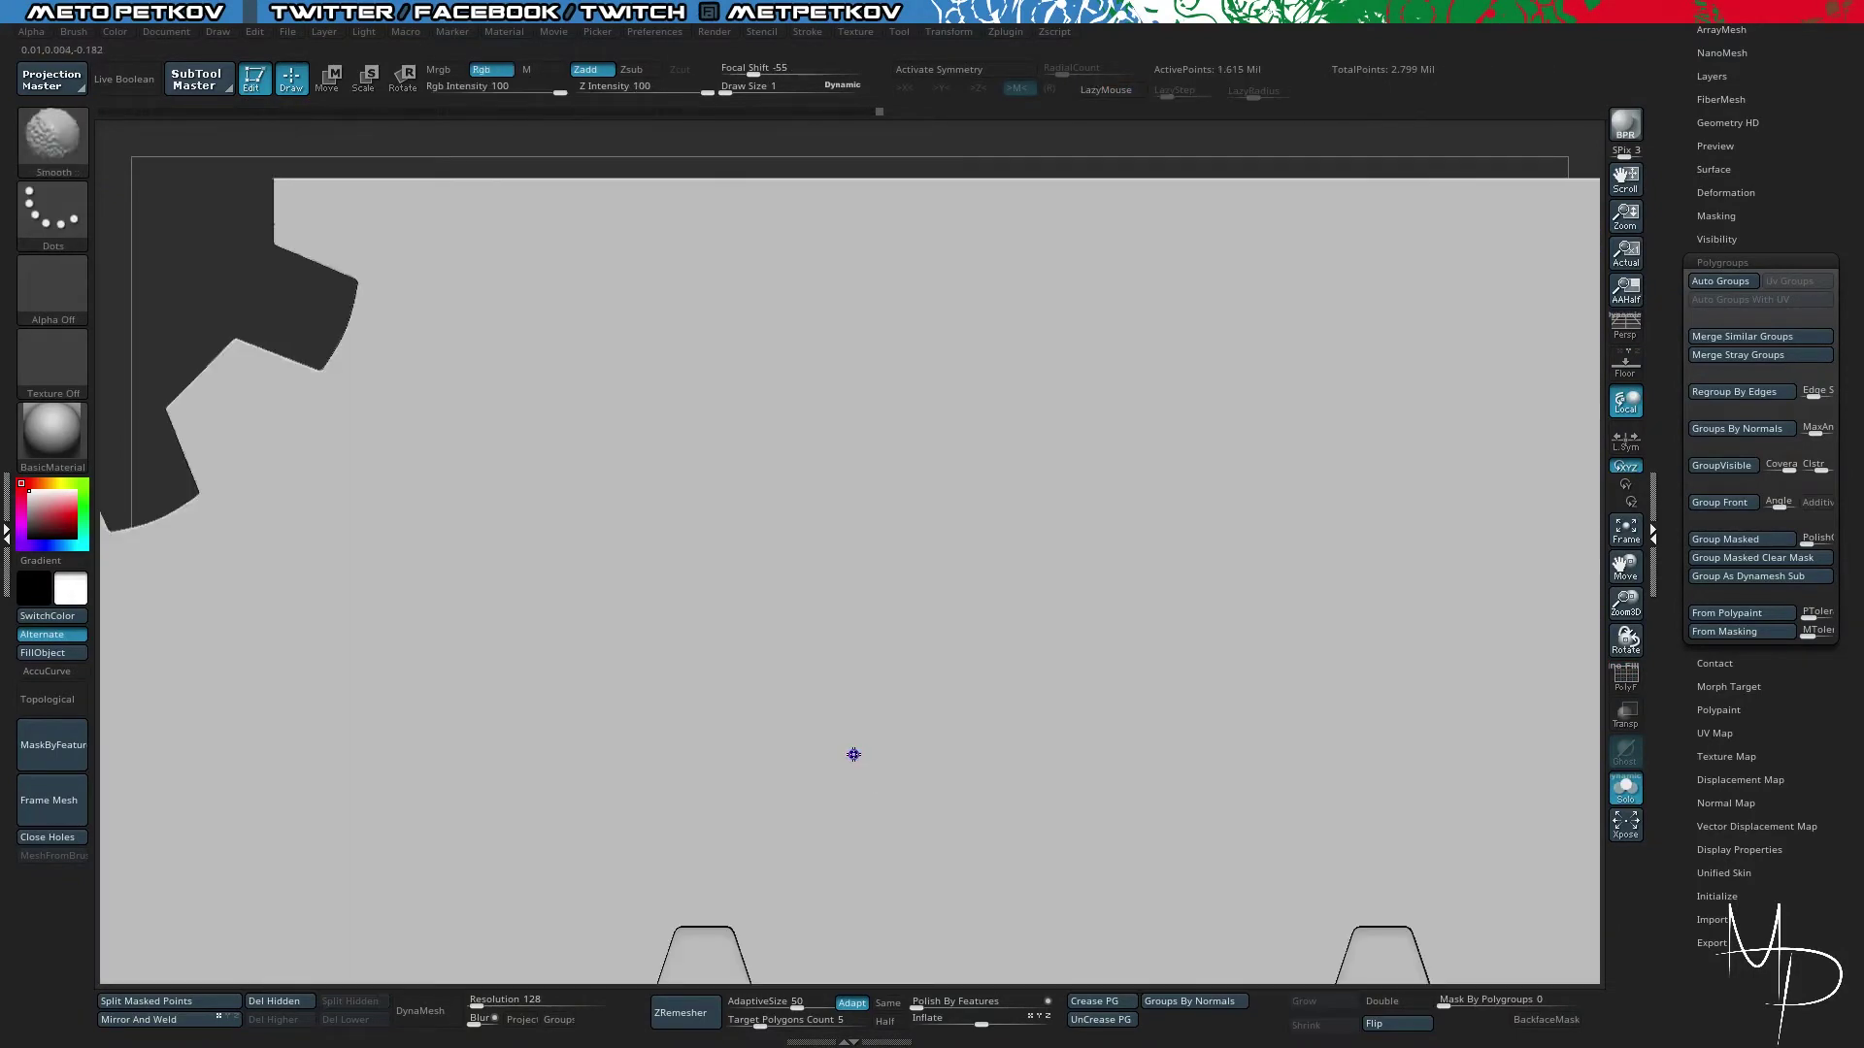
key(shift+f)
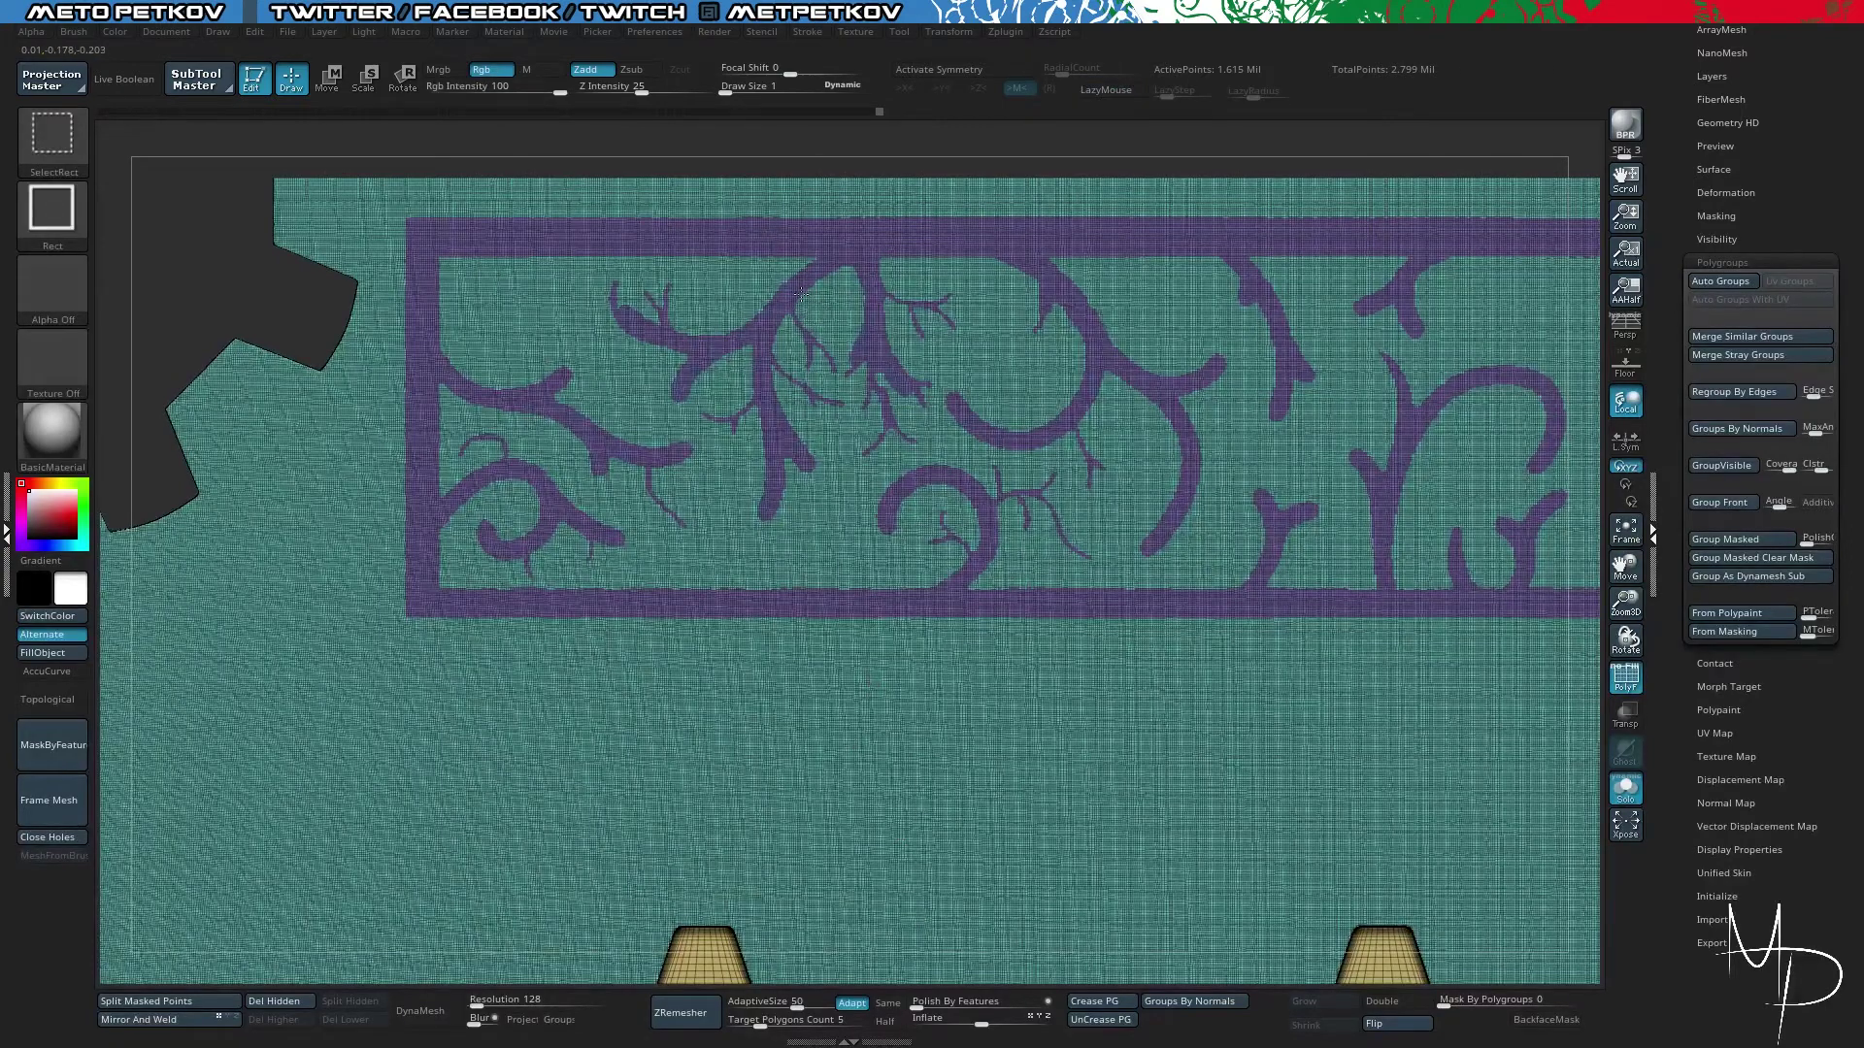
- Isolate the ornament, assign it a new polygroup, and unhide the rest of the plate
ctrl+shift+click(800, 335)
ctrl+shift+click(597, 294)
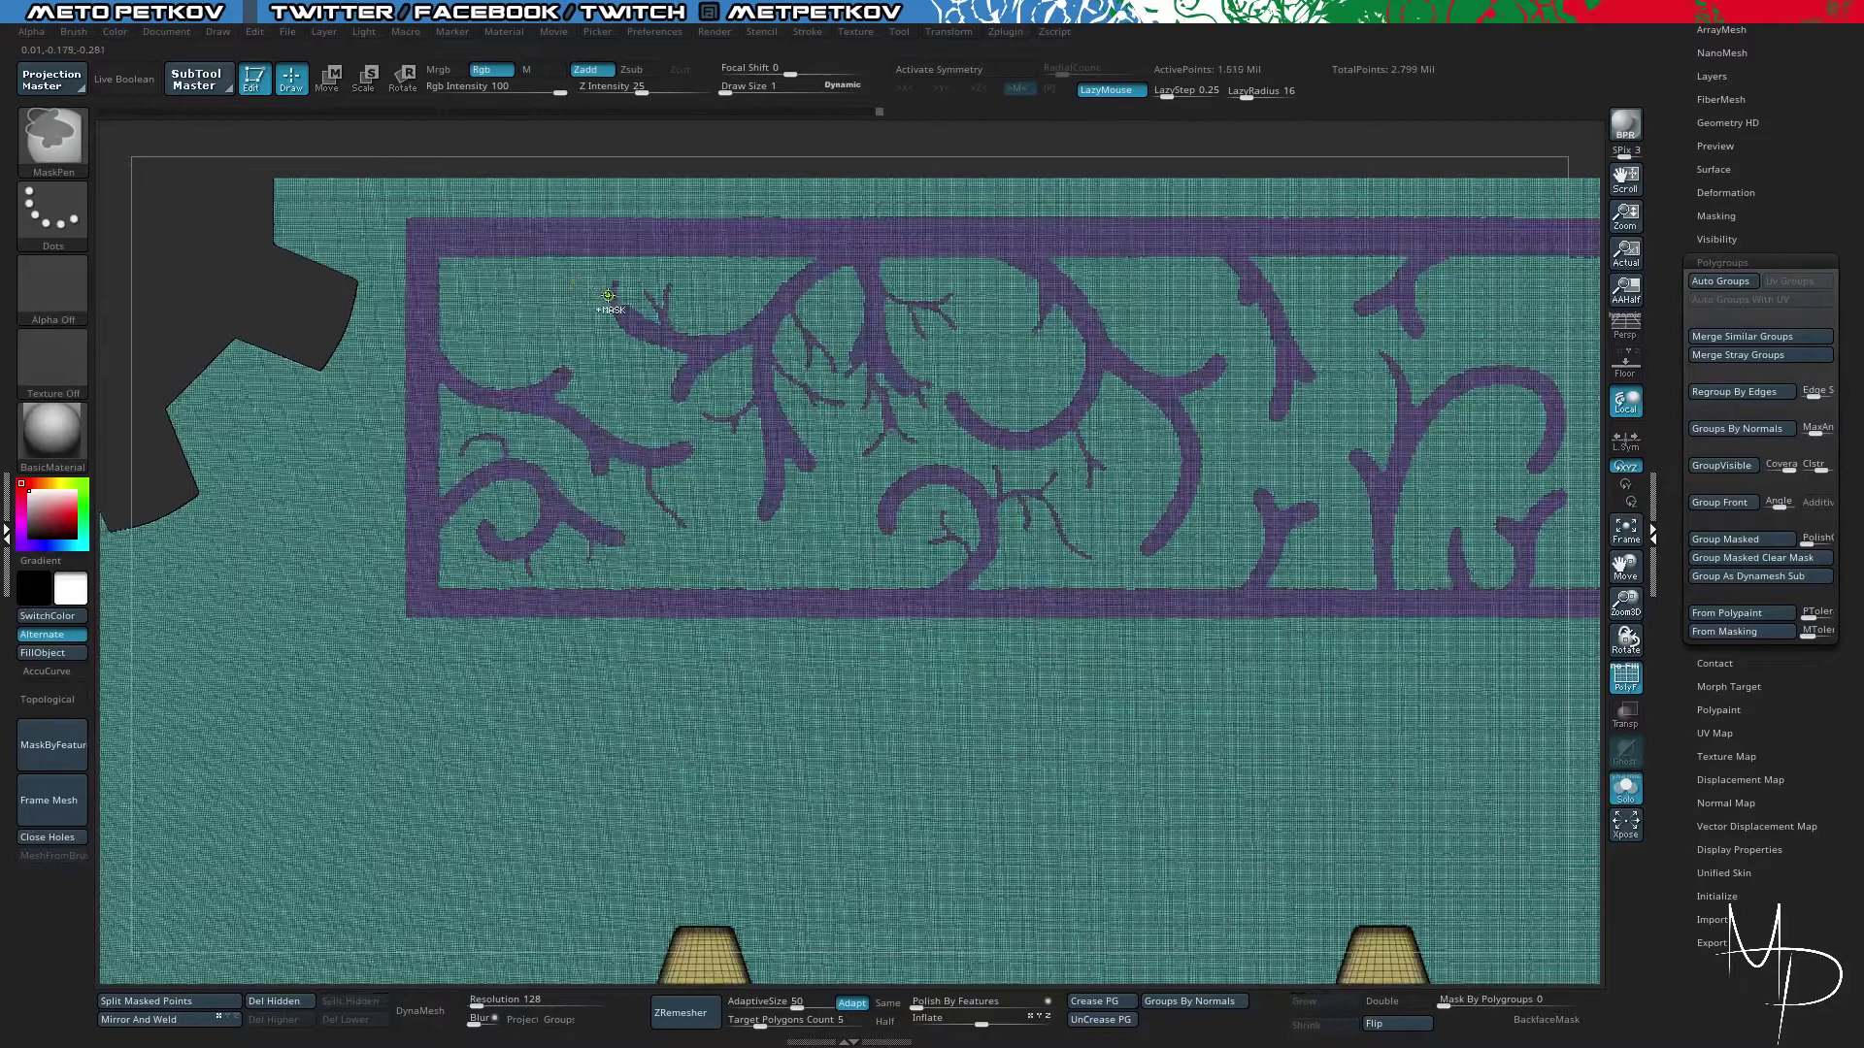
ctrl+shift+click(722, 349)
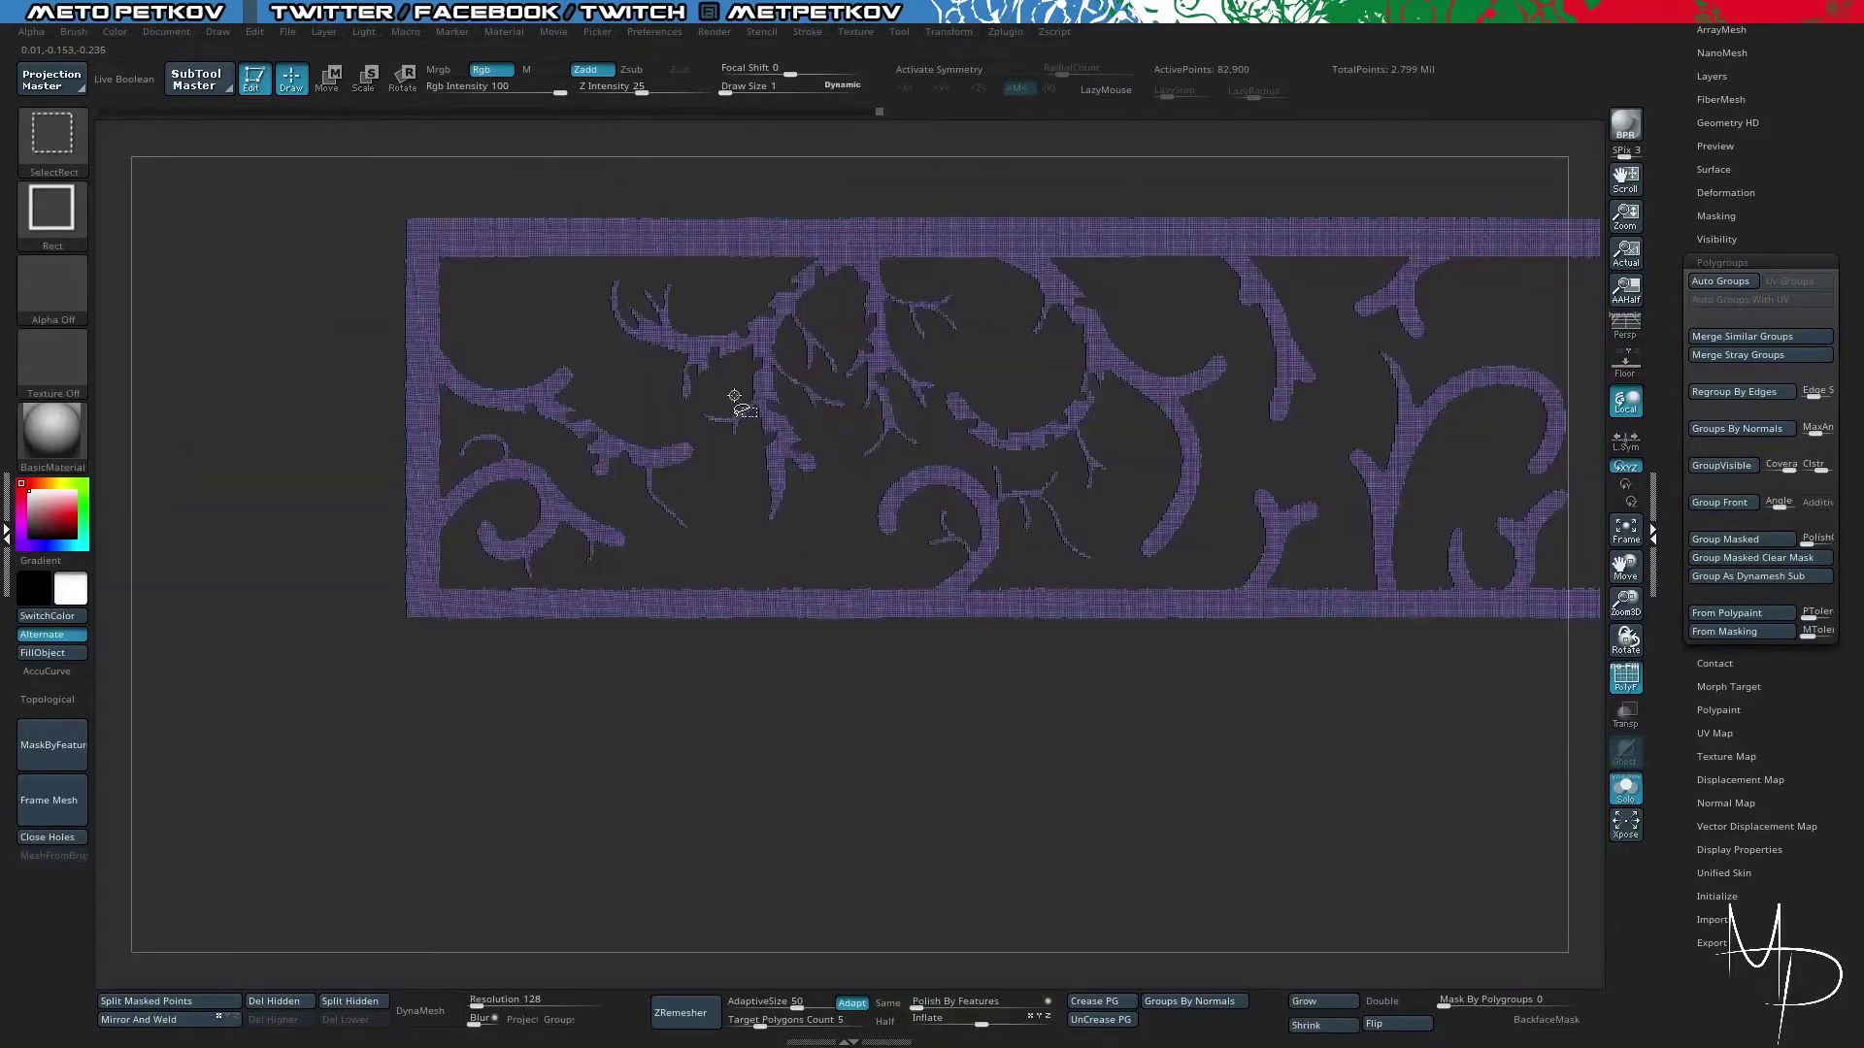
key(ctrl+w)
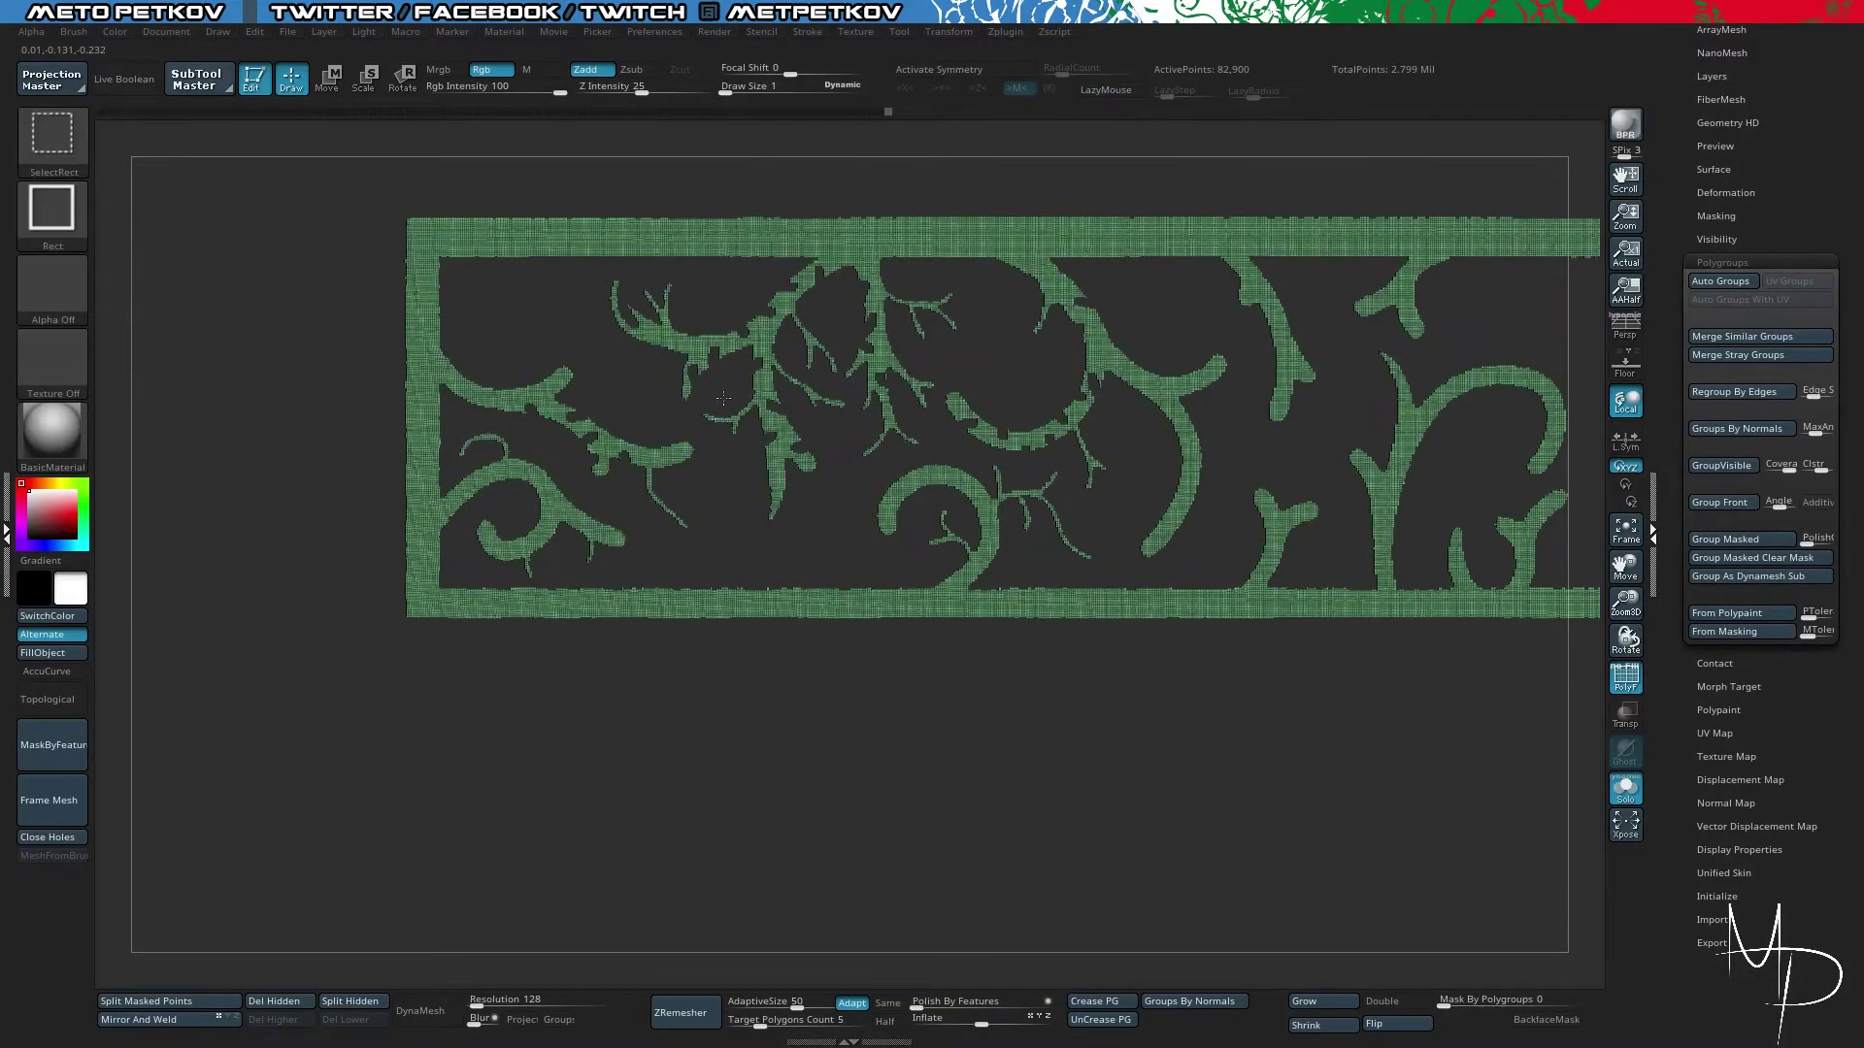
ctrl+shift+click(722, 408)
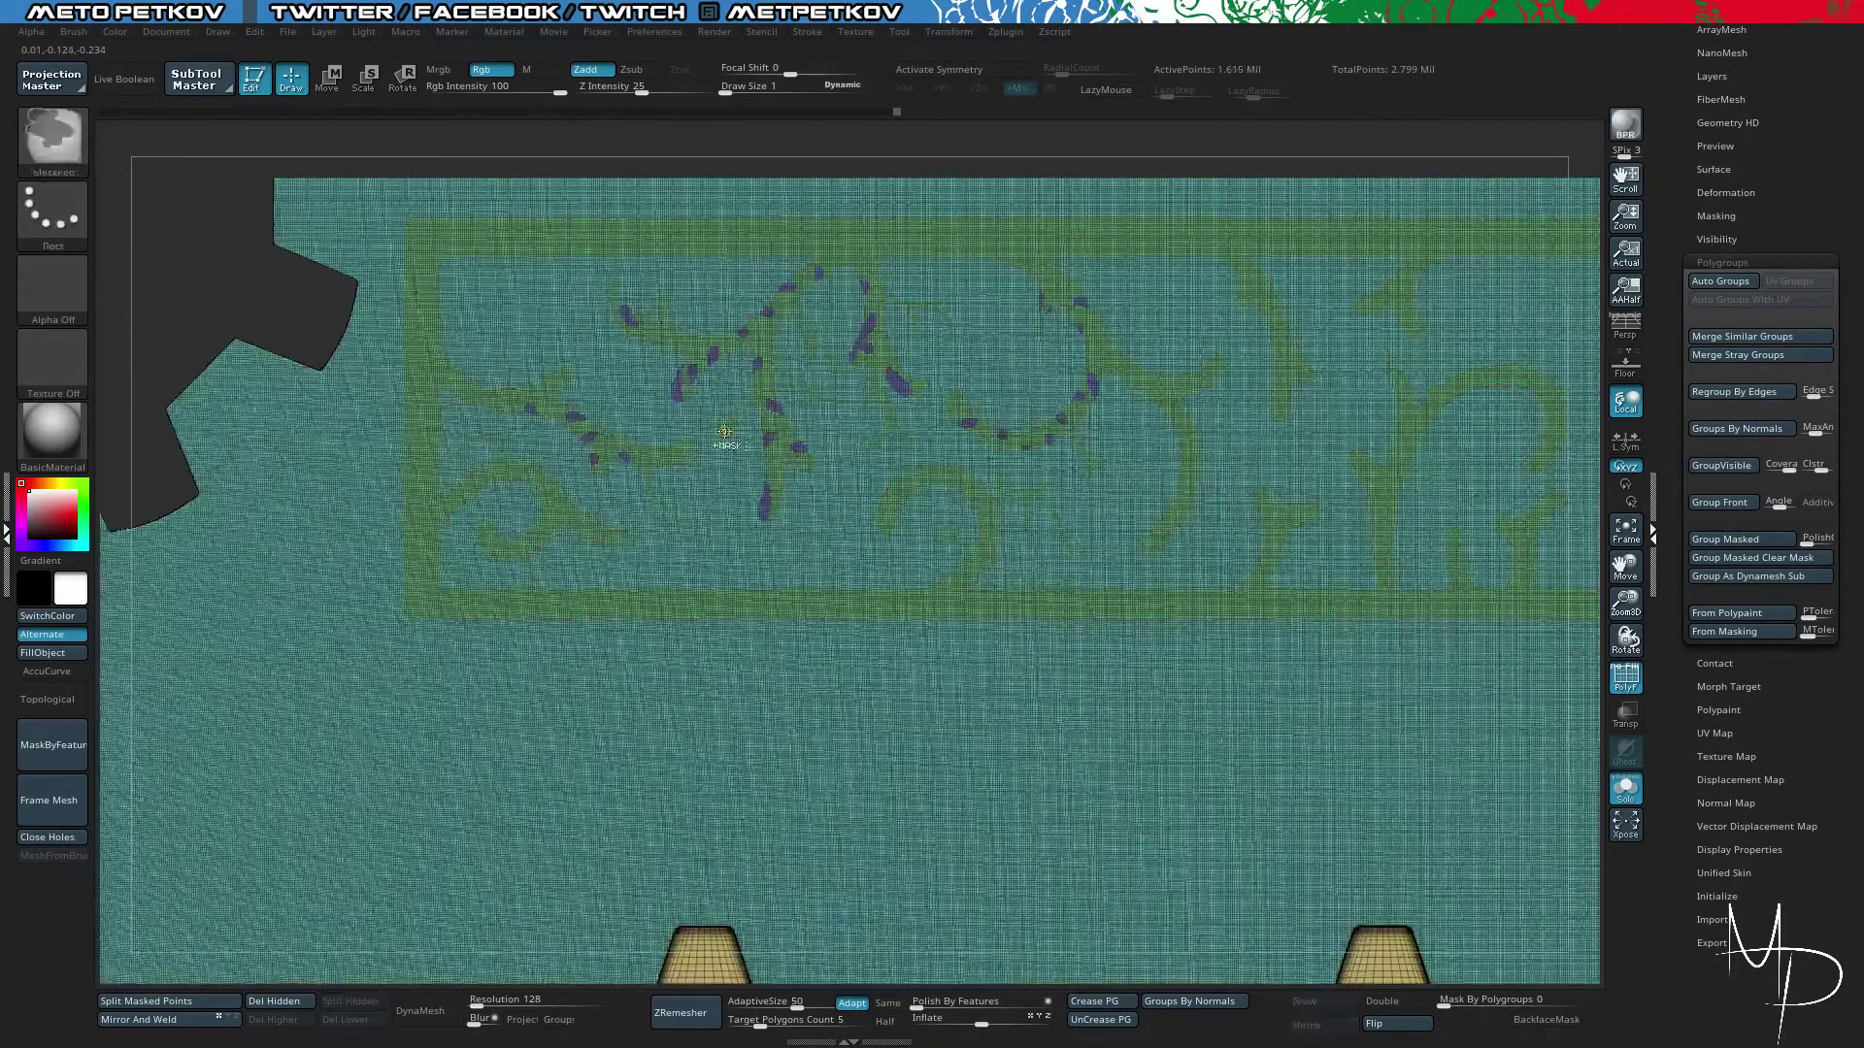
- Hide the plate surface and the stray thorn polygroups, keeping only the ornament and the trapezoid pieces displayed
ctrl+shift+click(738, 517)
ctrl+shift+click(834, 603)
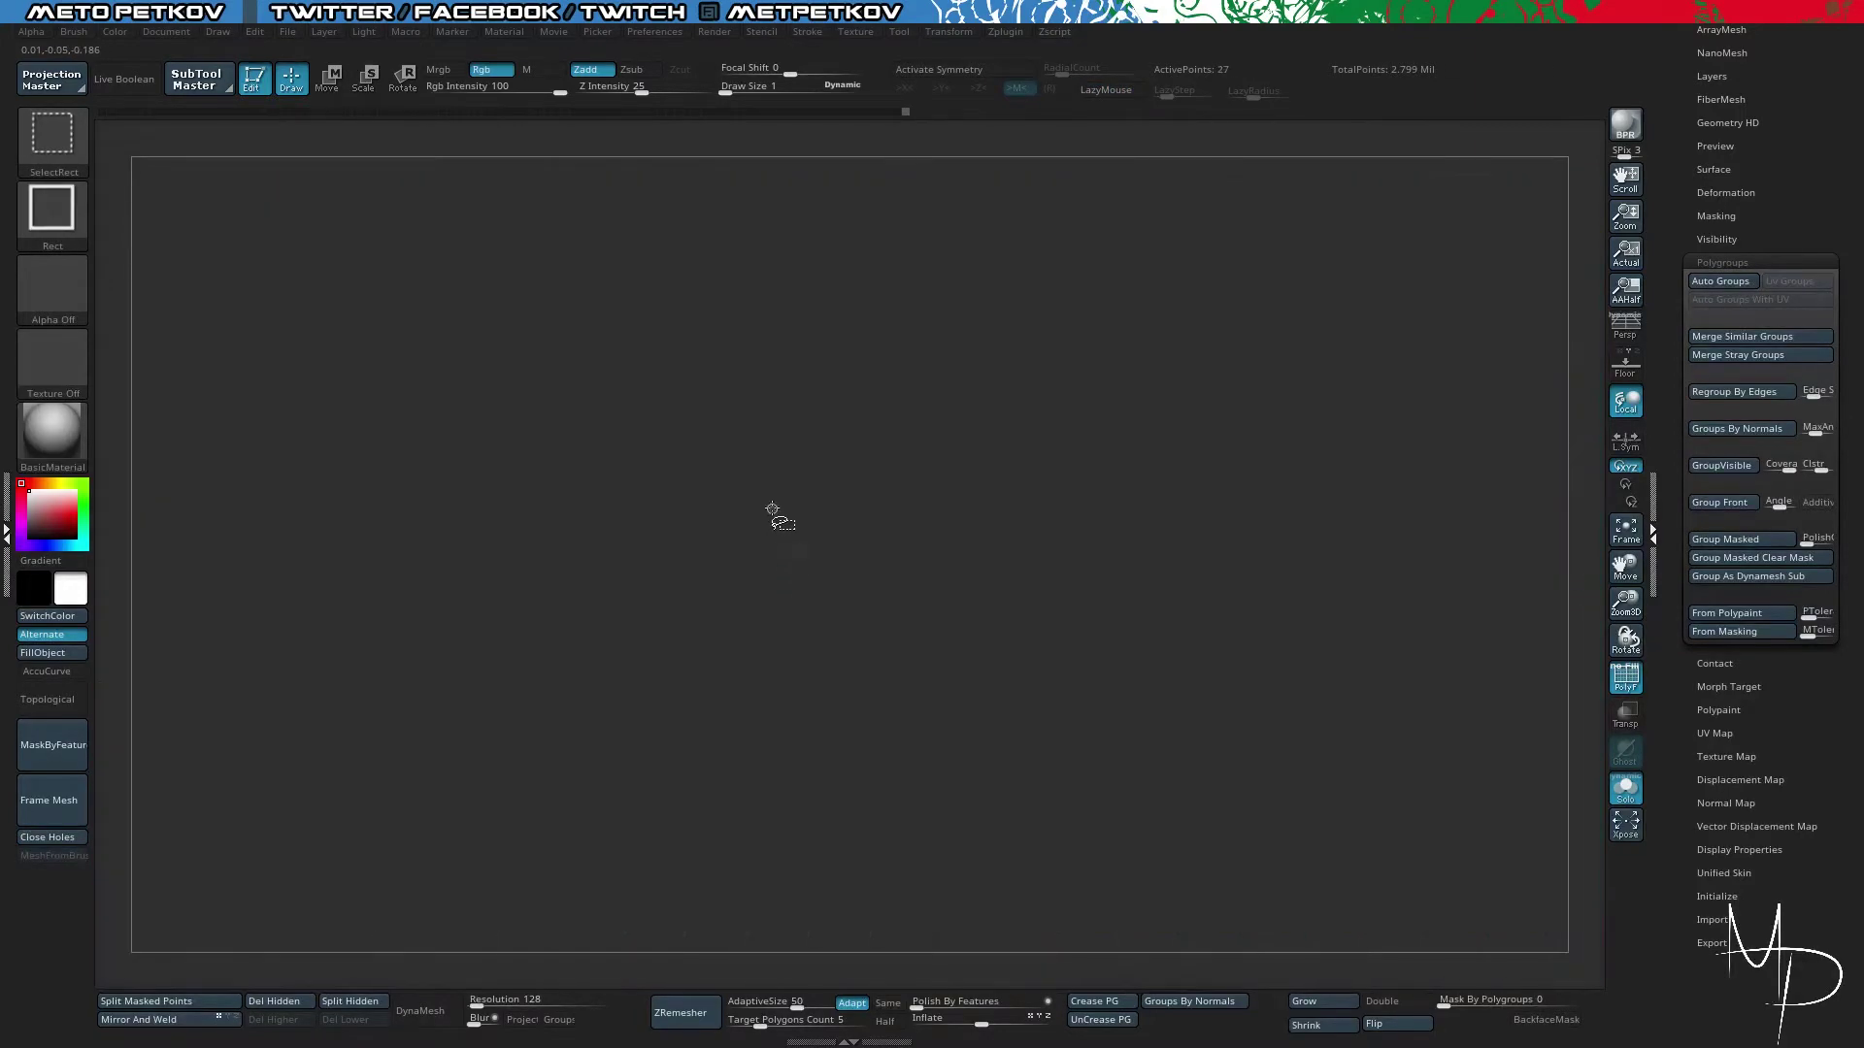
ctrl+shift+click(696, 345)
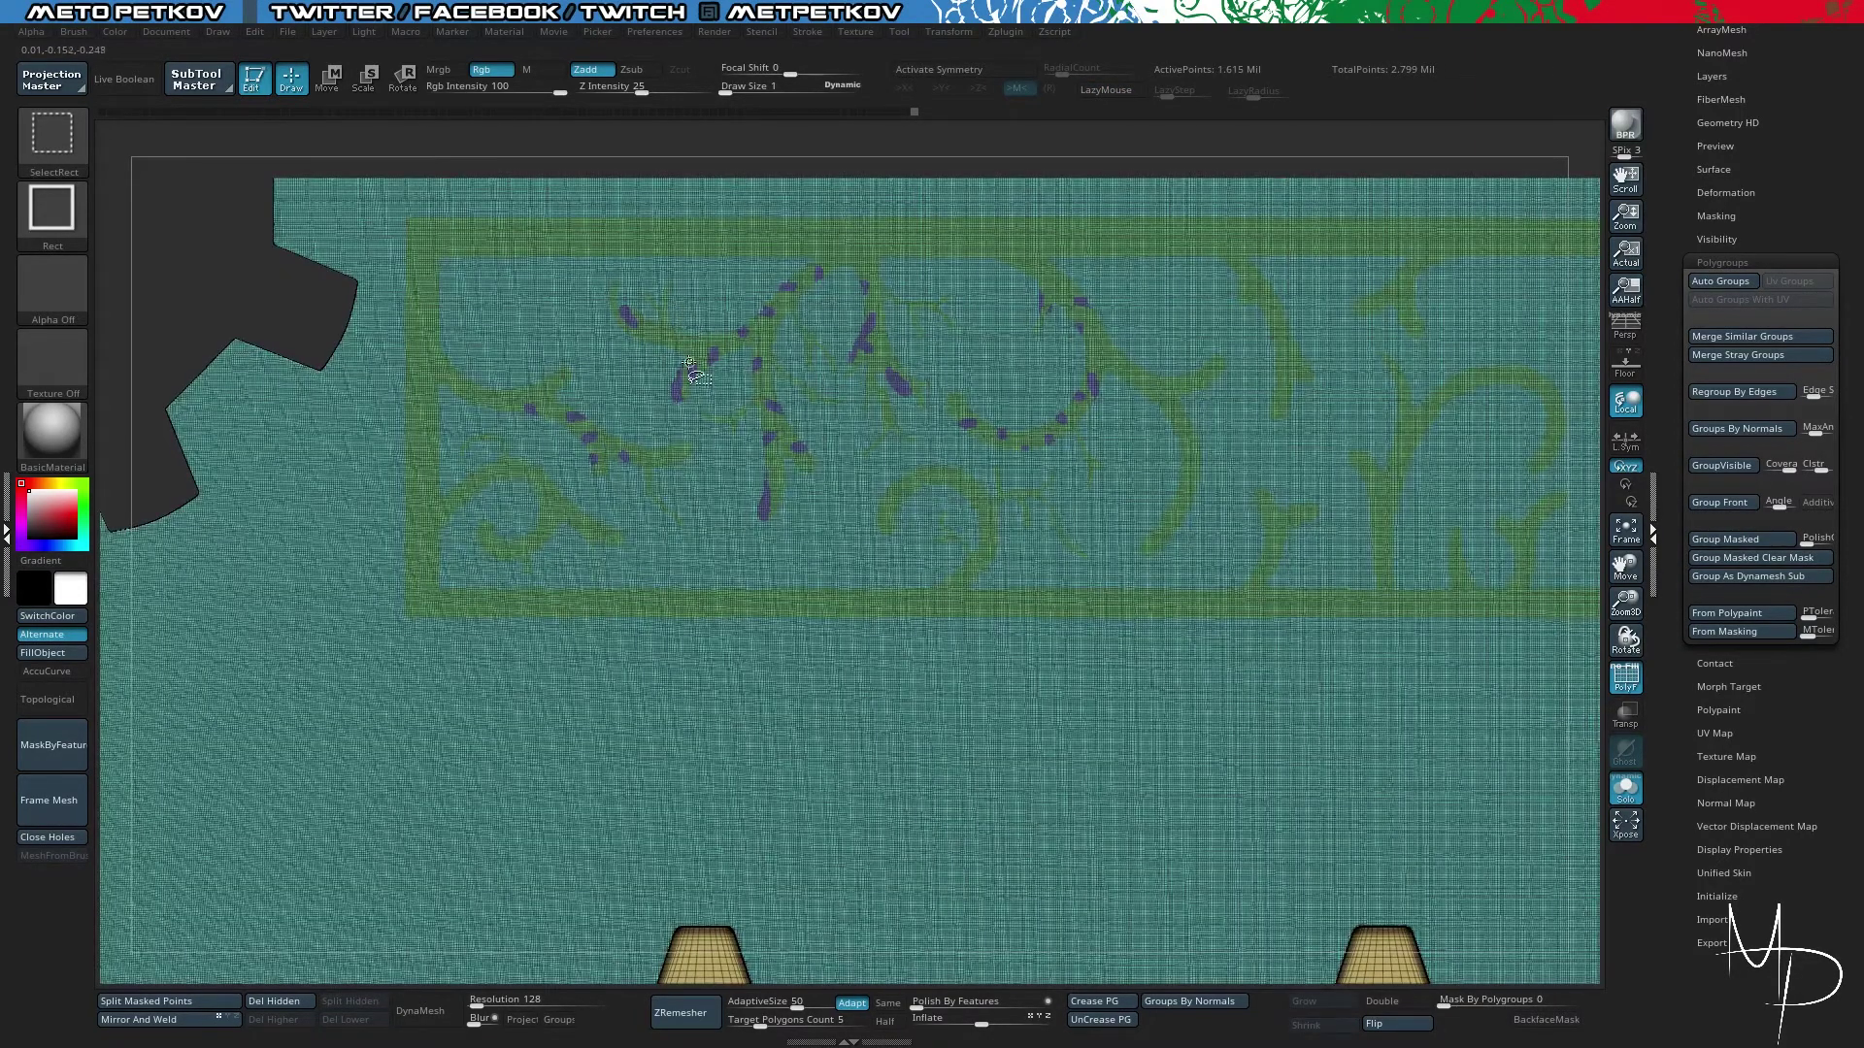
ctrl+shift+click(674, 410)
ctrl+shift+drag(483, 341, 388, 305)
ctrl+shift+click(614, 383)
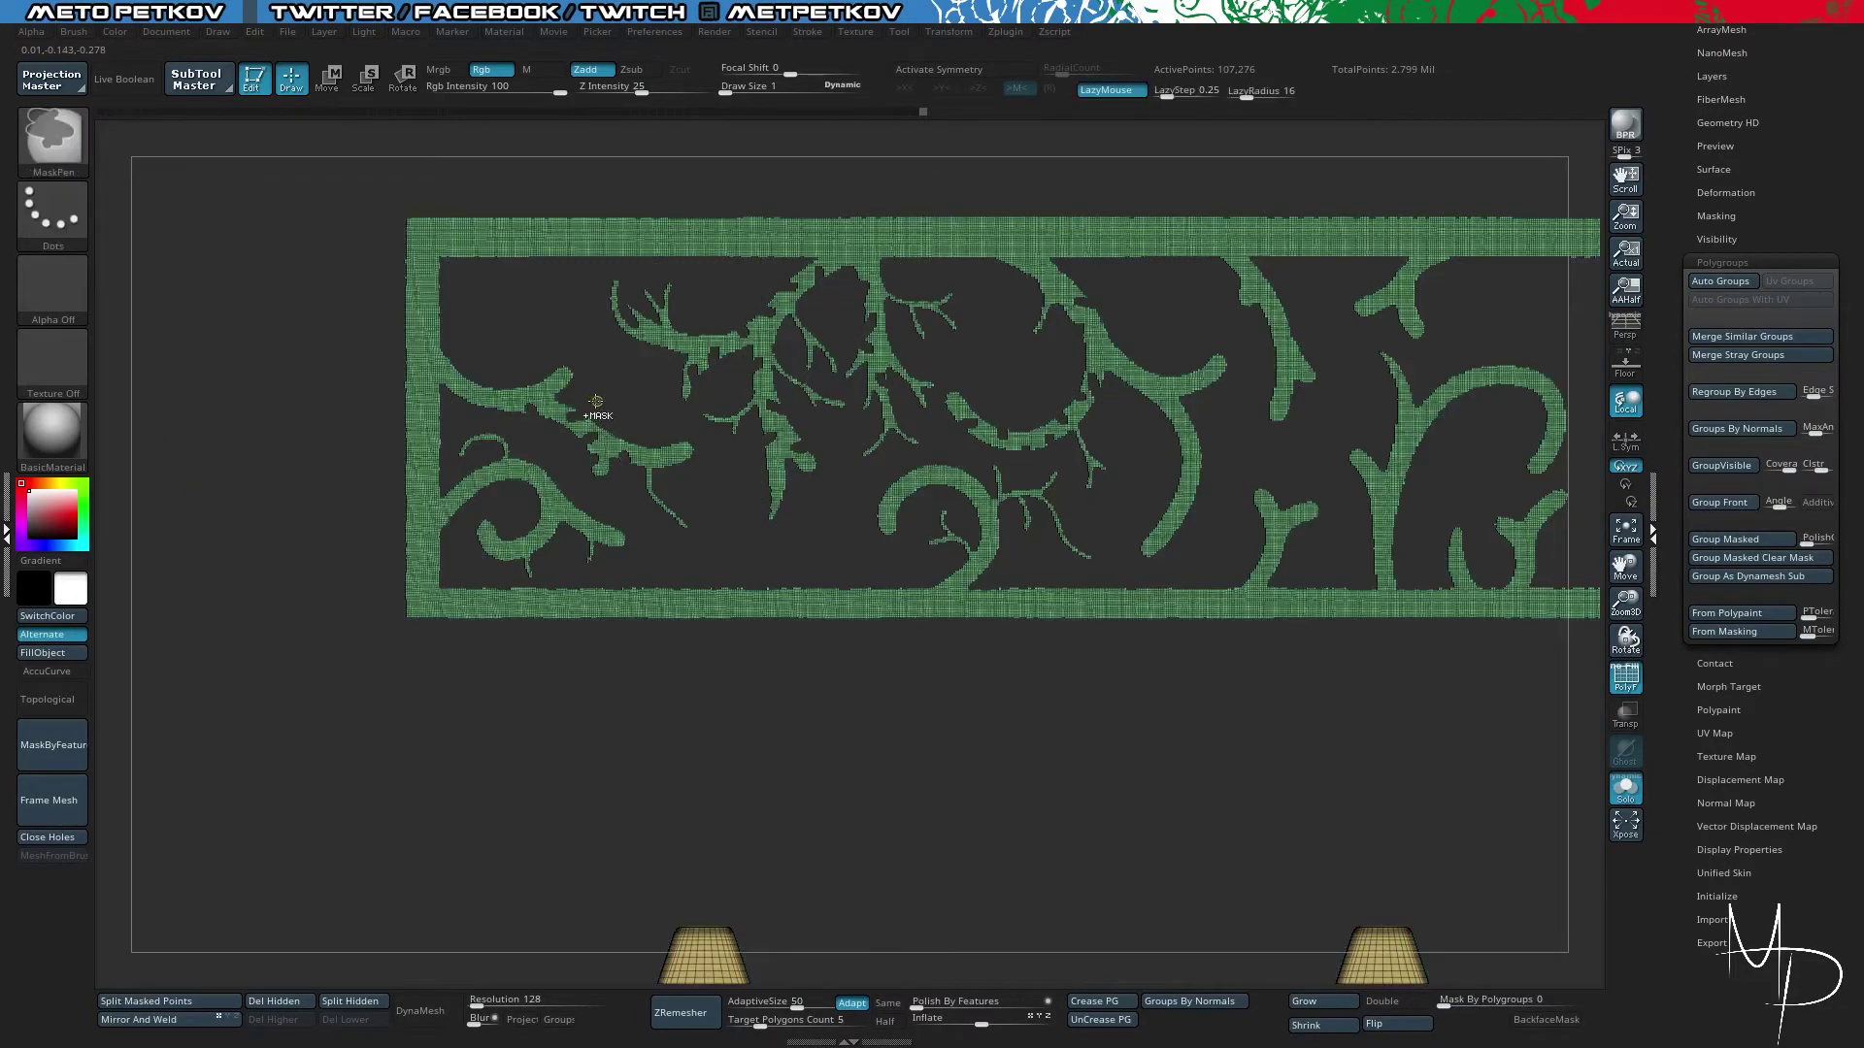
- Merge the ornament and trapezoids into one polygroup, and the rest of the plate with its stray patches into another
key(ctrl+w)
ctrl+shift+drag(327, 337, 242, 347)
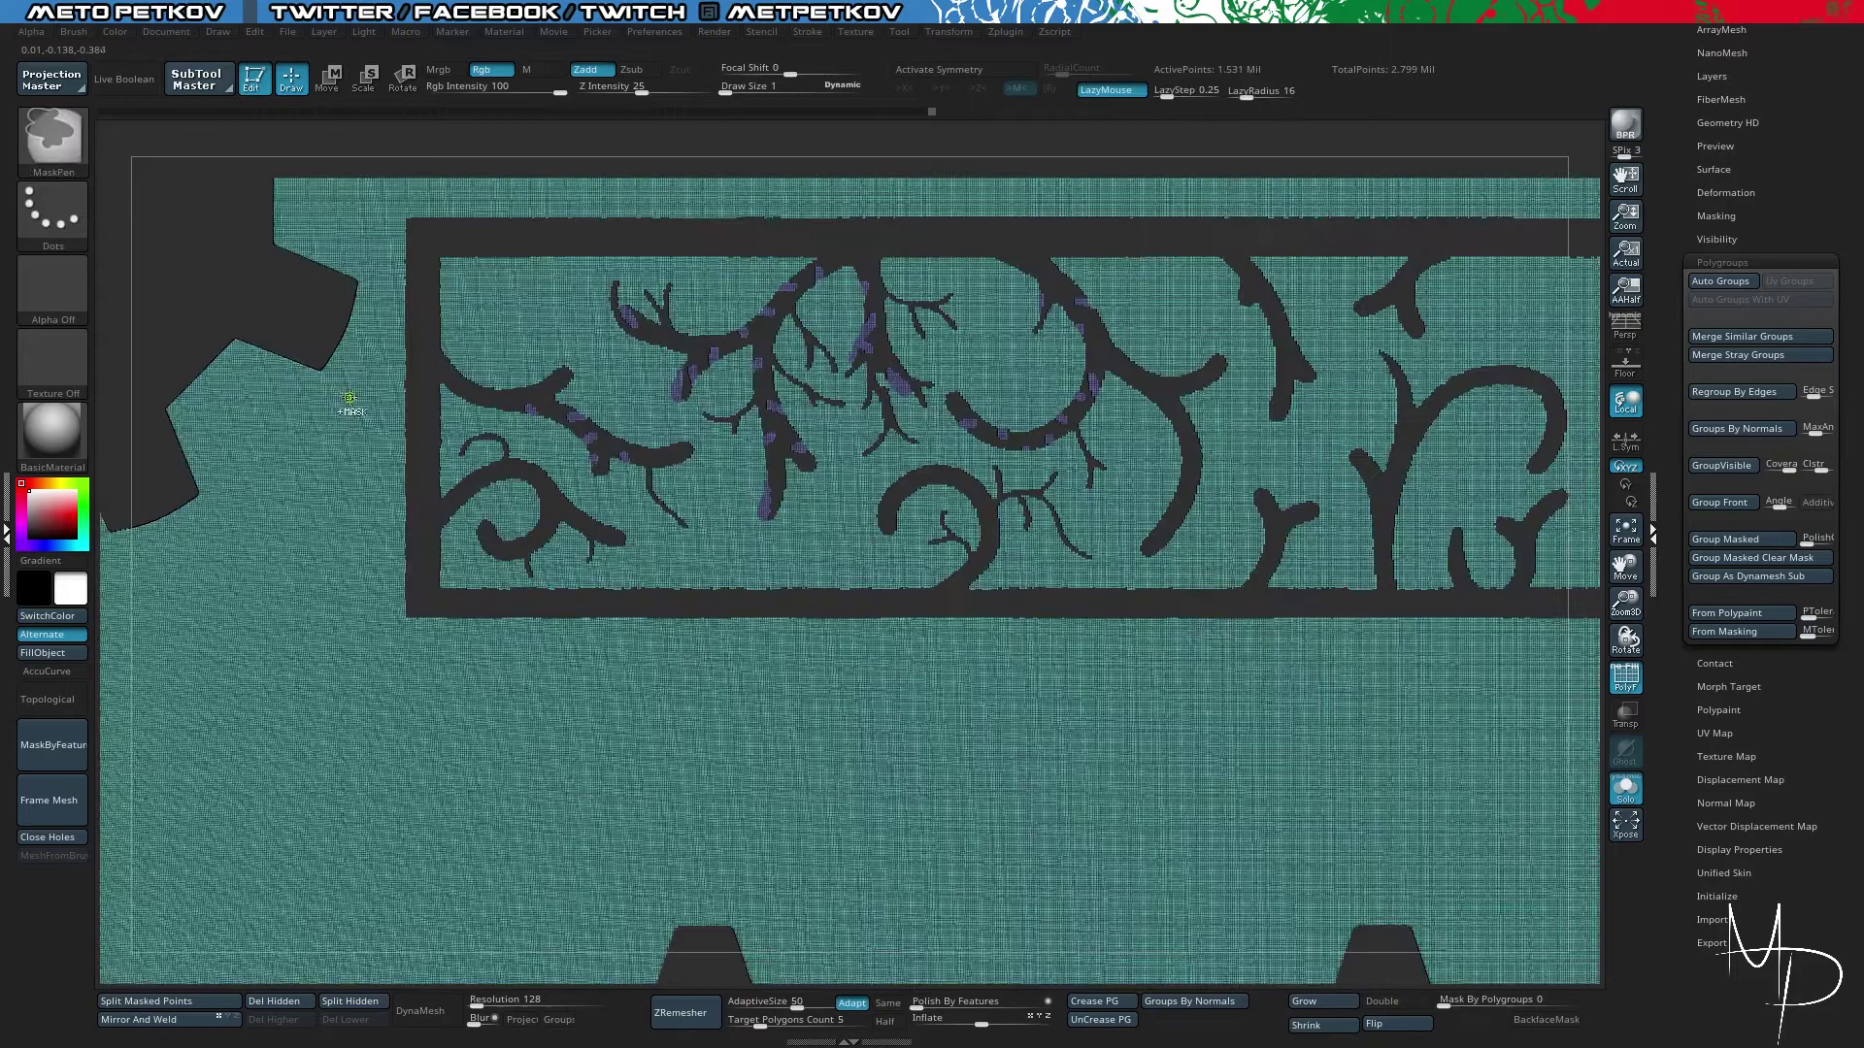
key(ctrl+w)
ctrl+shift+click(243, 288)
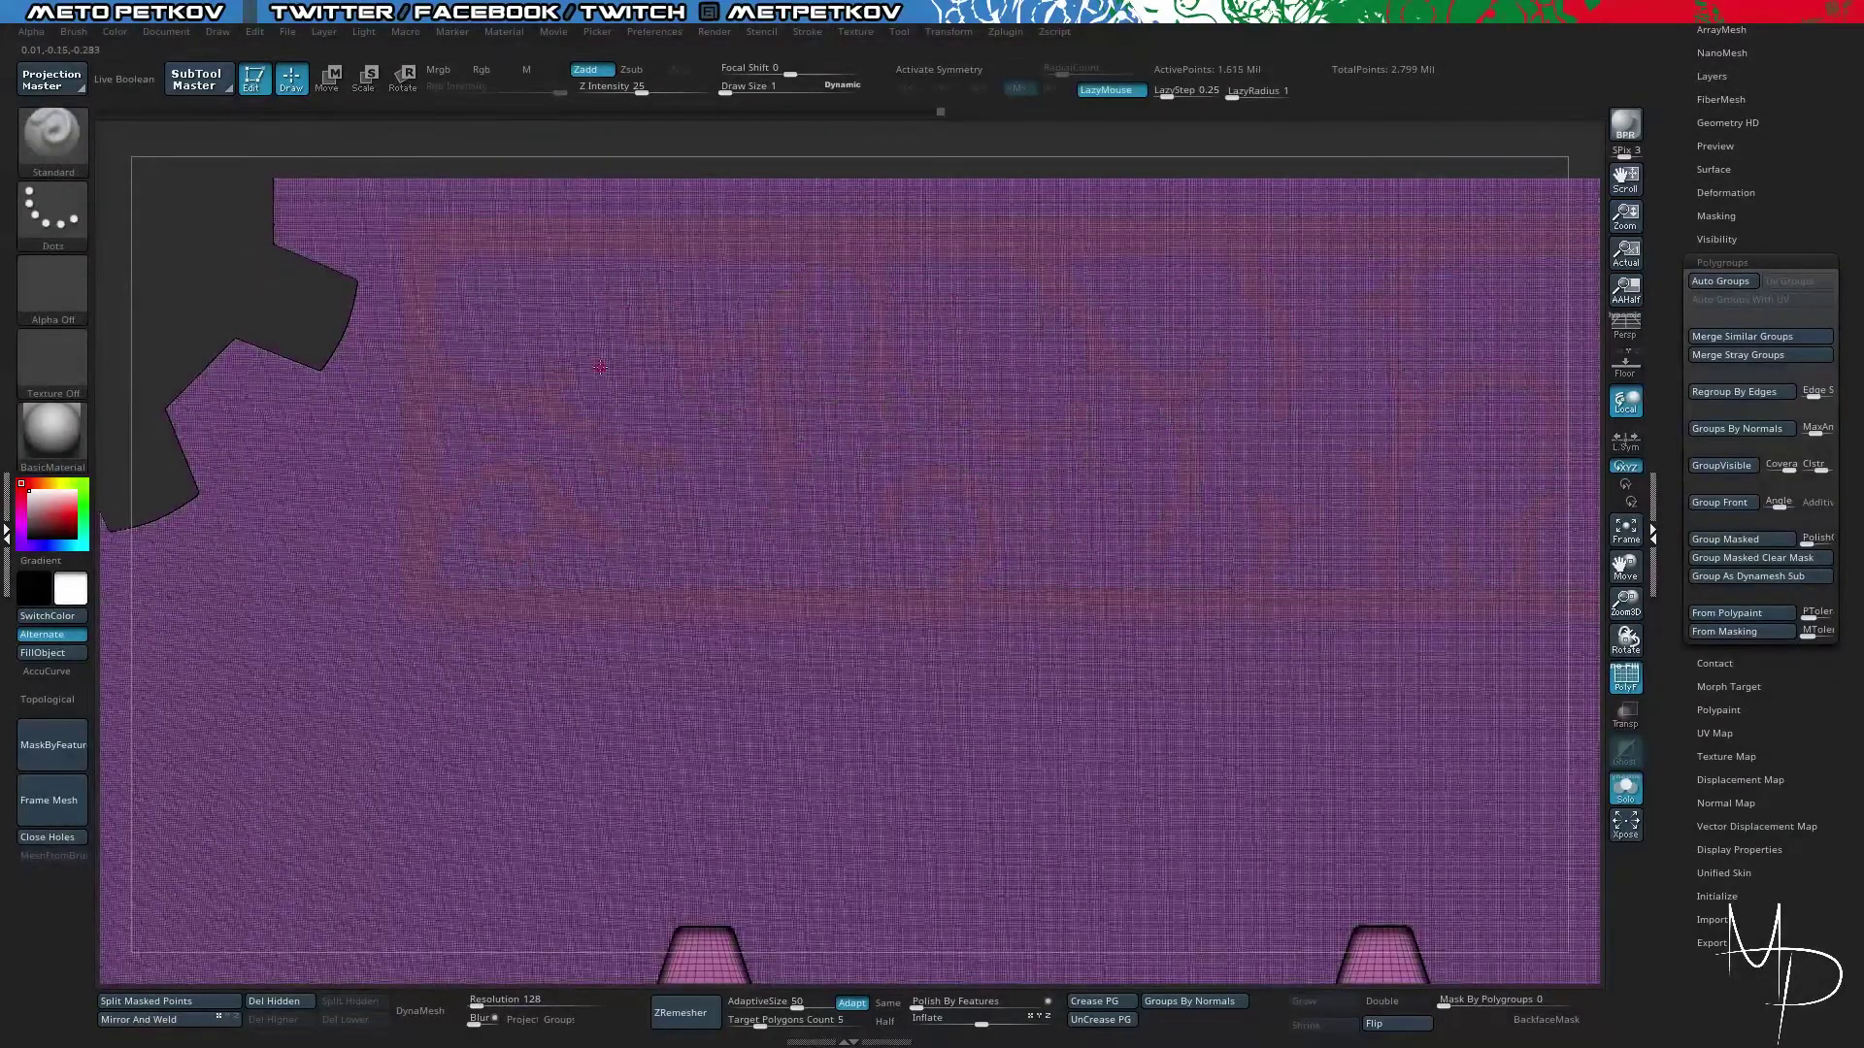
ctrl+shift+click(692, 419)
key(ctrl+w)
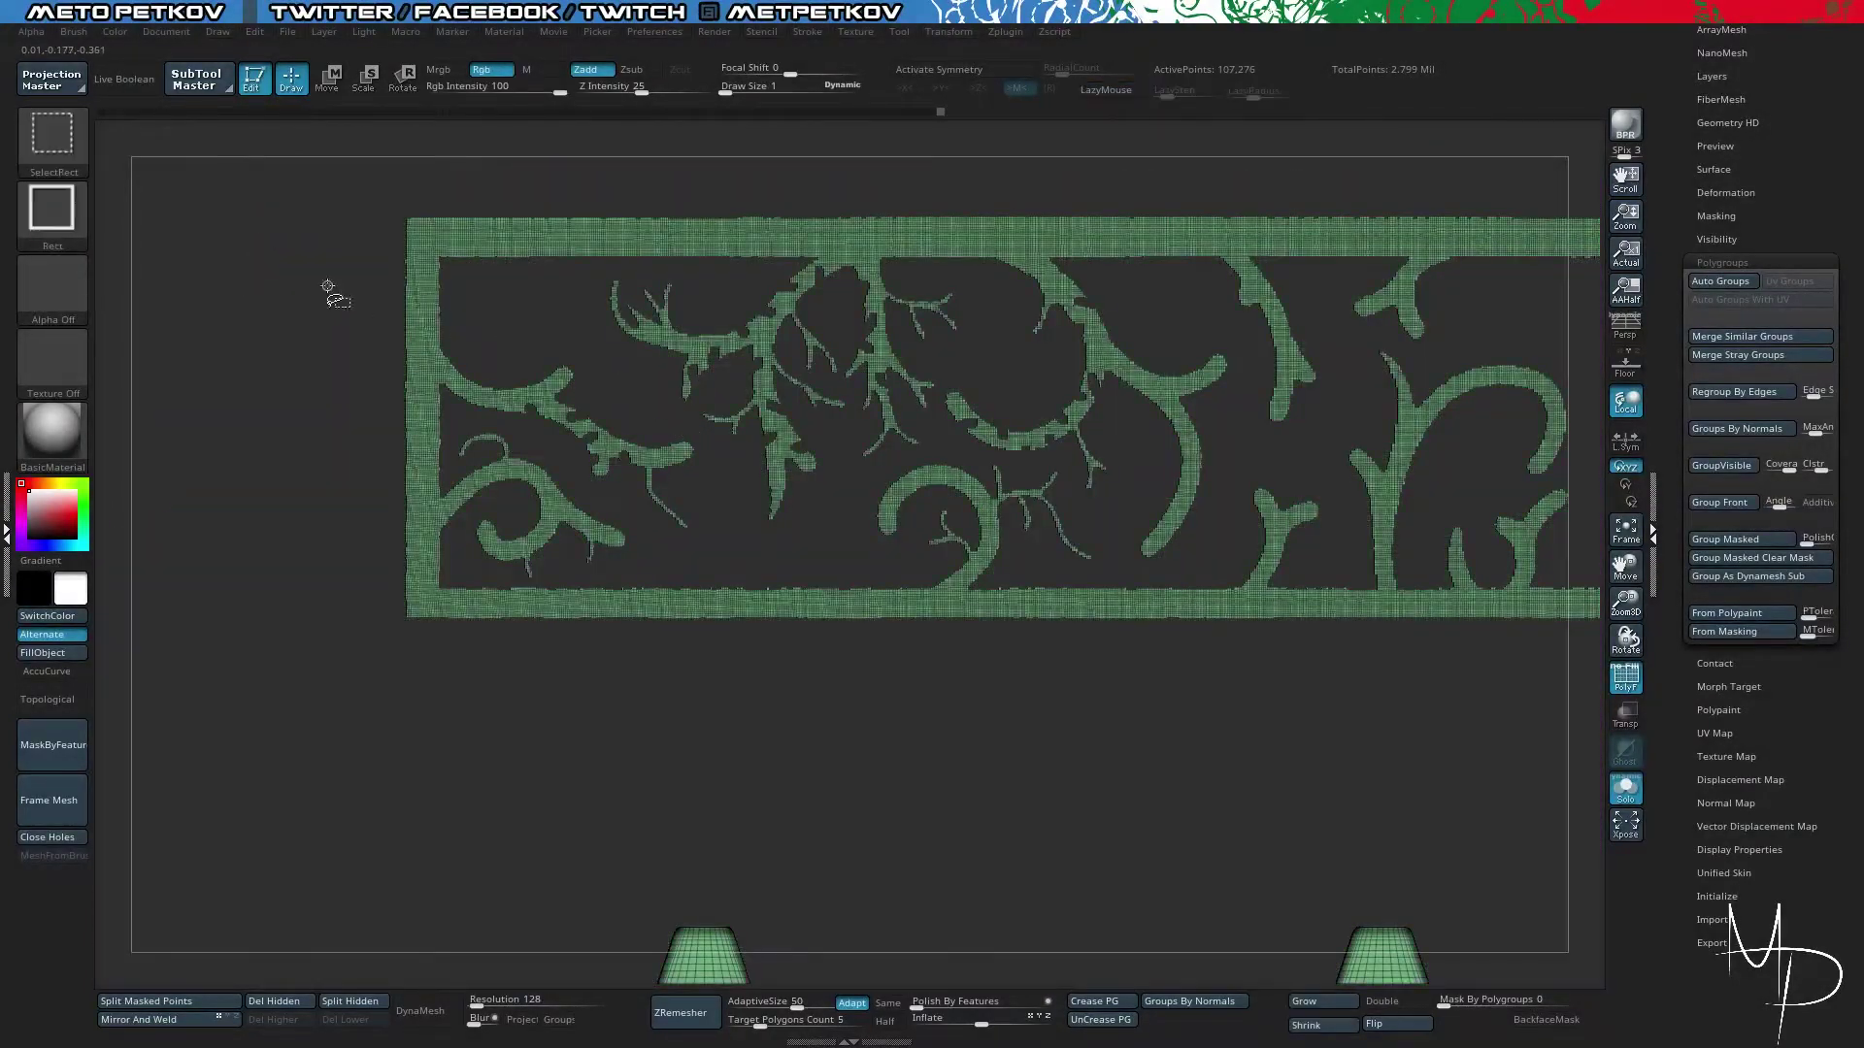
ctrl+shift+click(361, 397)
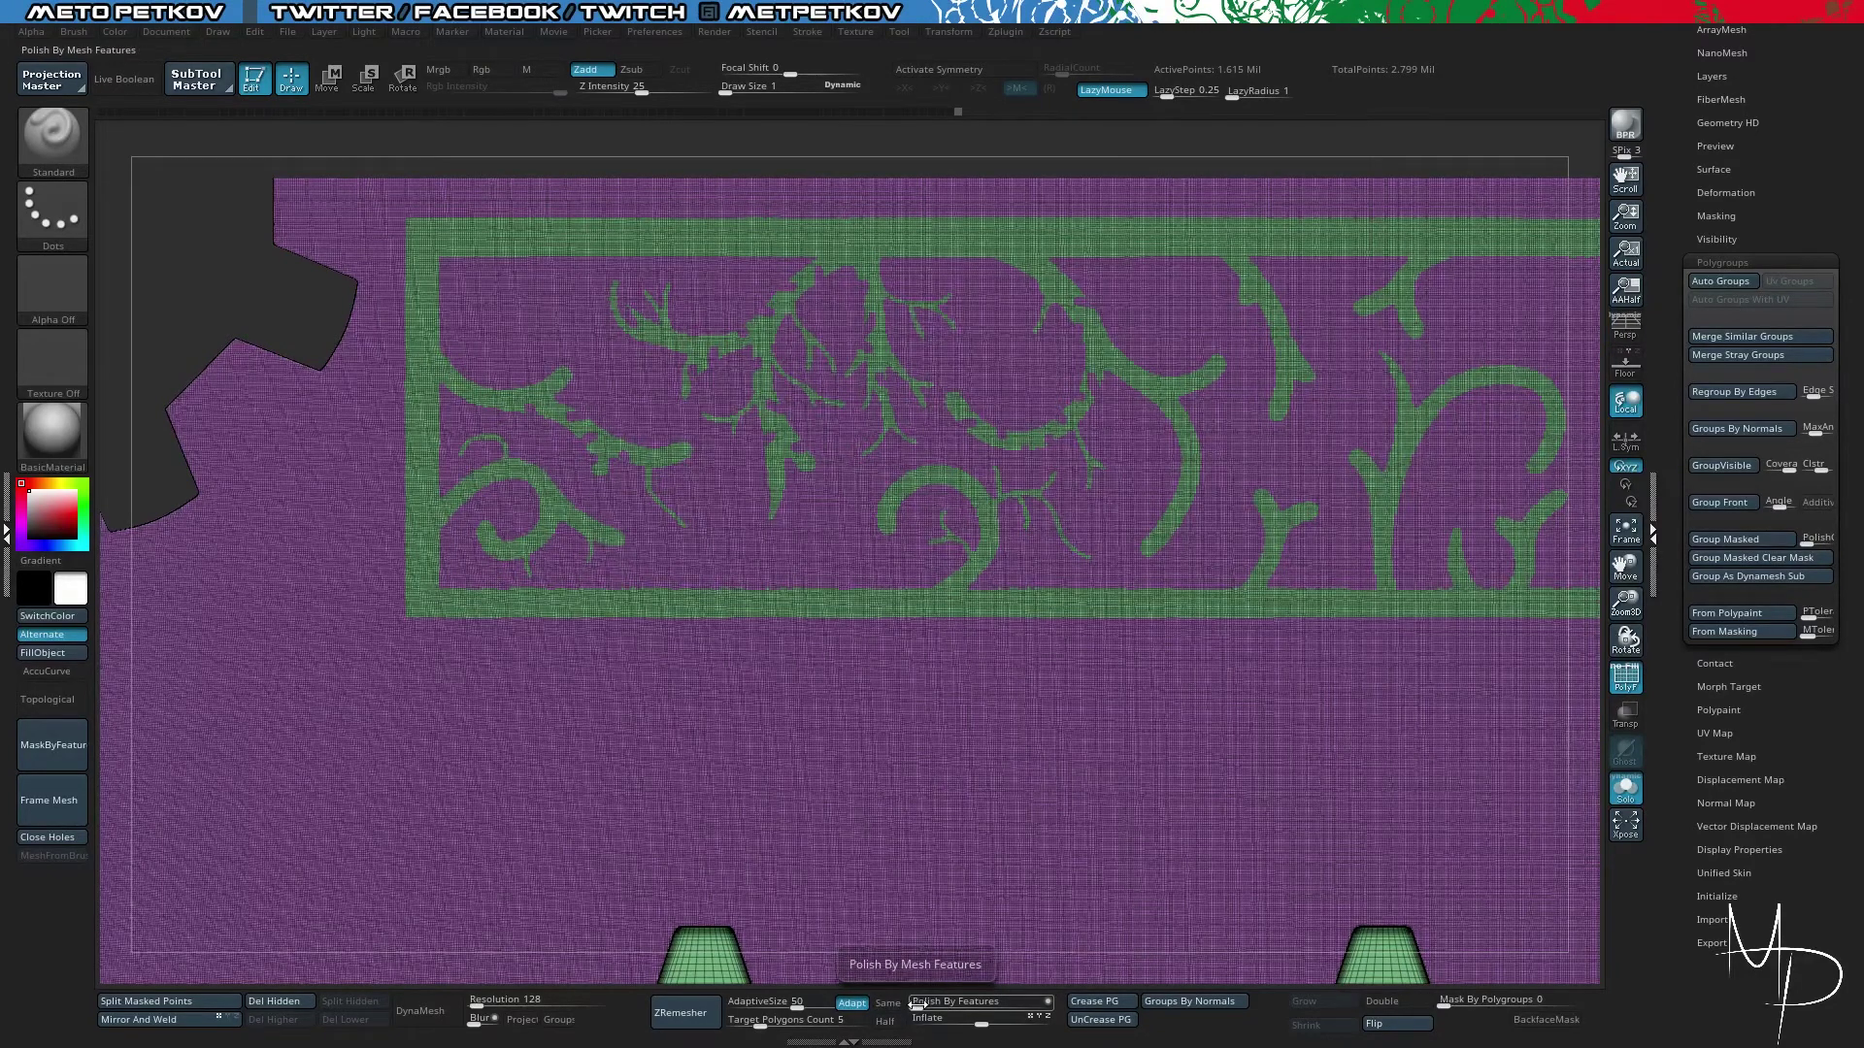
- Try Polish By Features on the plate to even out the ornament's jagged polygroup borders
drag(912, 1003, 961, 1001)
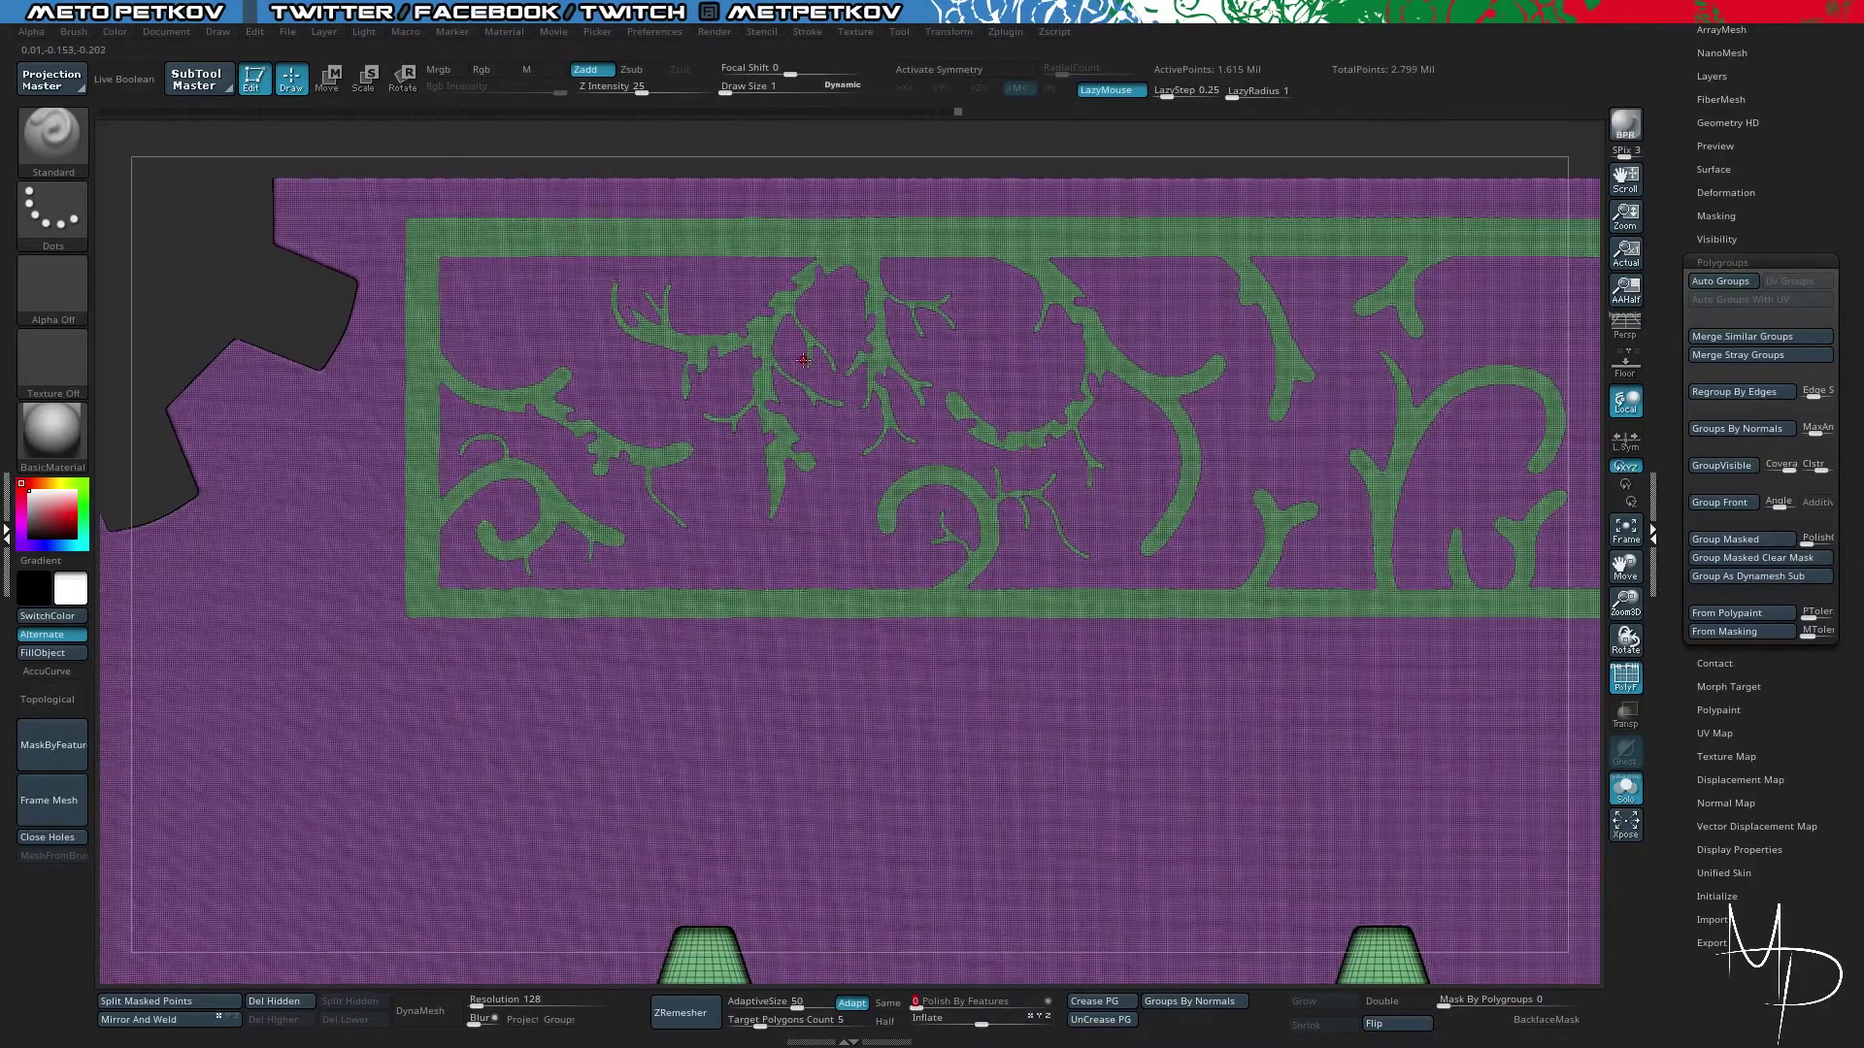
key(shift+f)
key(shift+f)
- Dock the brush settings beside the canvas and set the Smooth brush's Weighted Smooth Mode to 6 (Groups Border)
drag(478, 134, 58, 287)
click(8, 498)
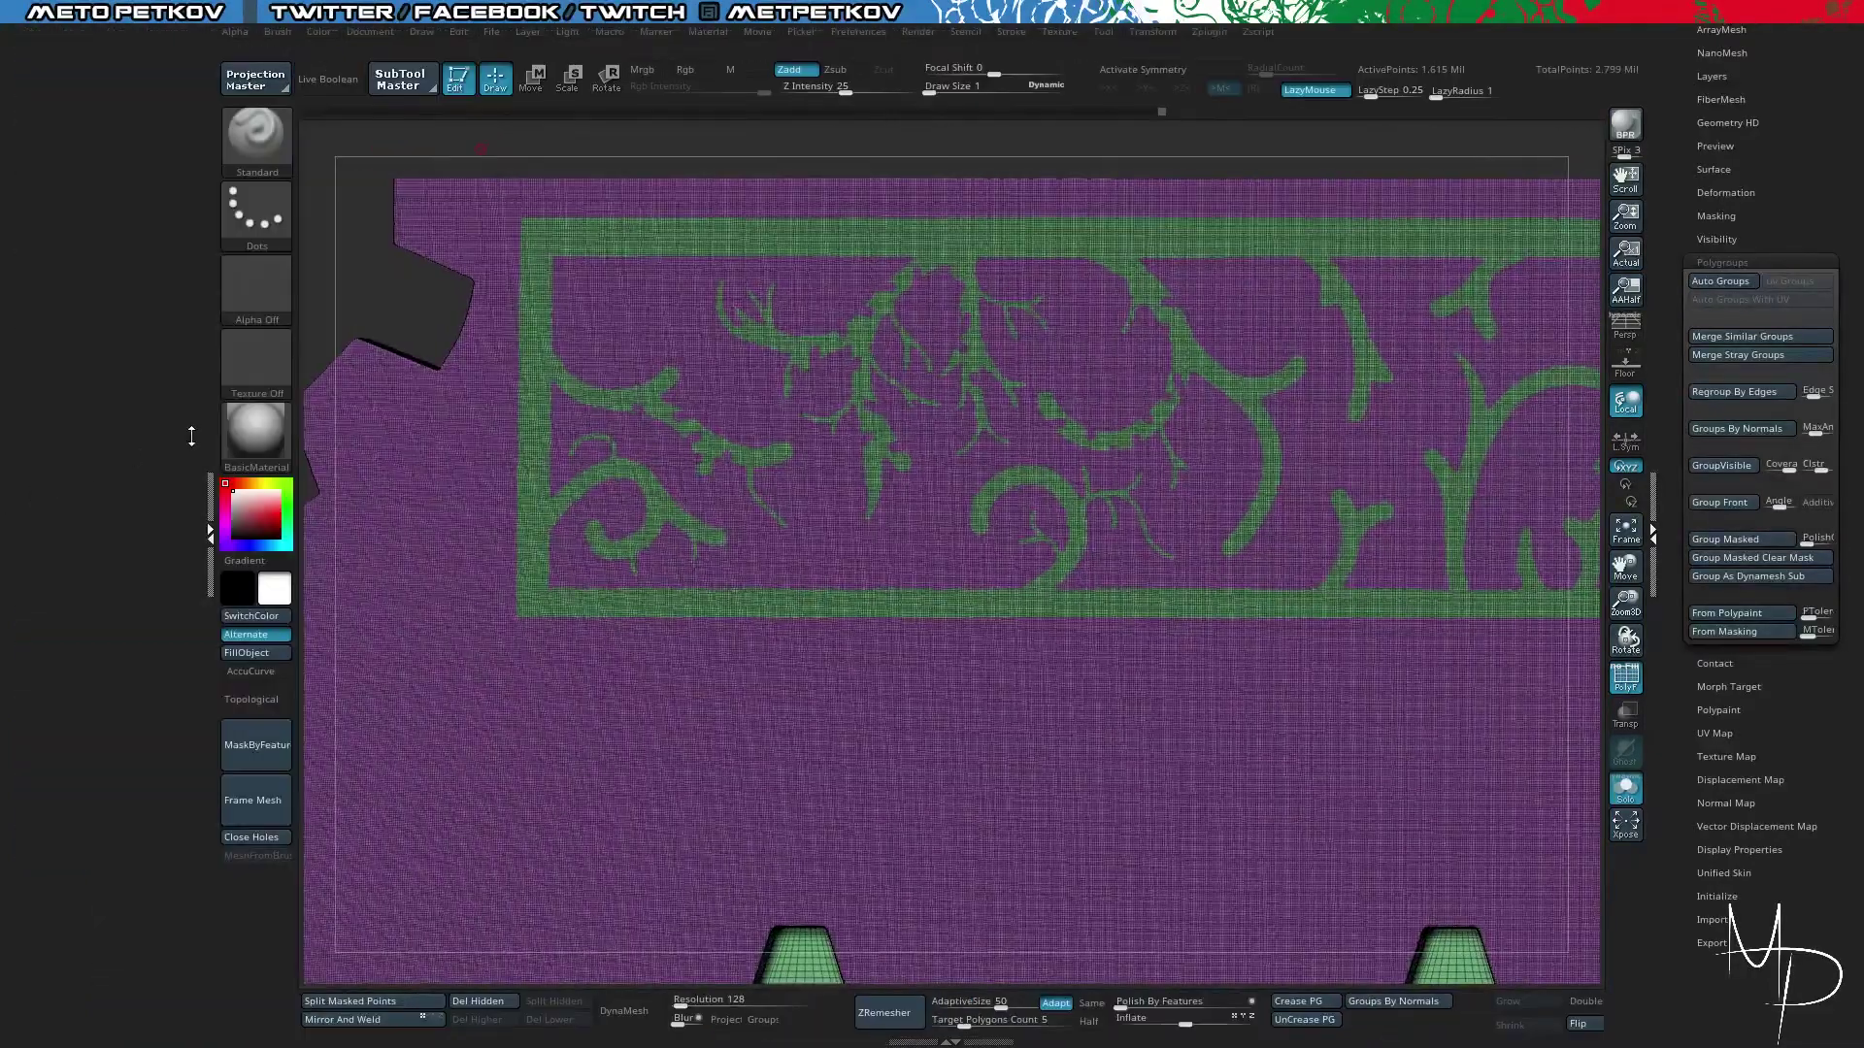
key(b)
mouse_move(416, 65)
mouse_down()
mouse_move(355, 102)
mouse_move(76, 131)
mouse_up()
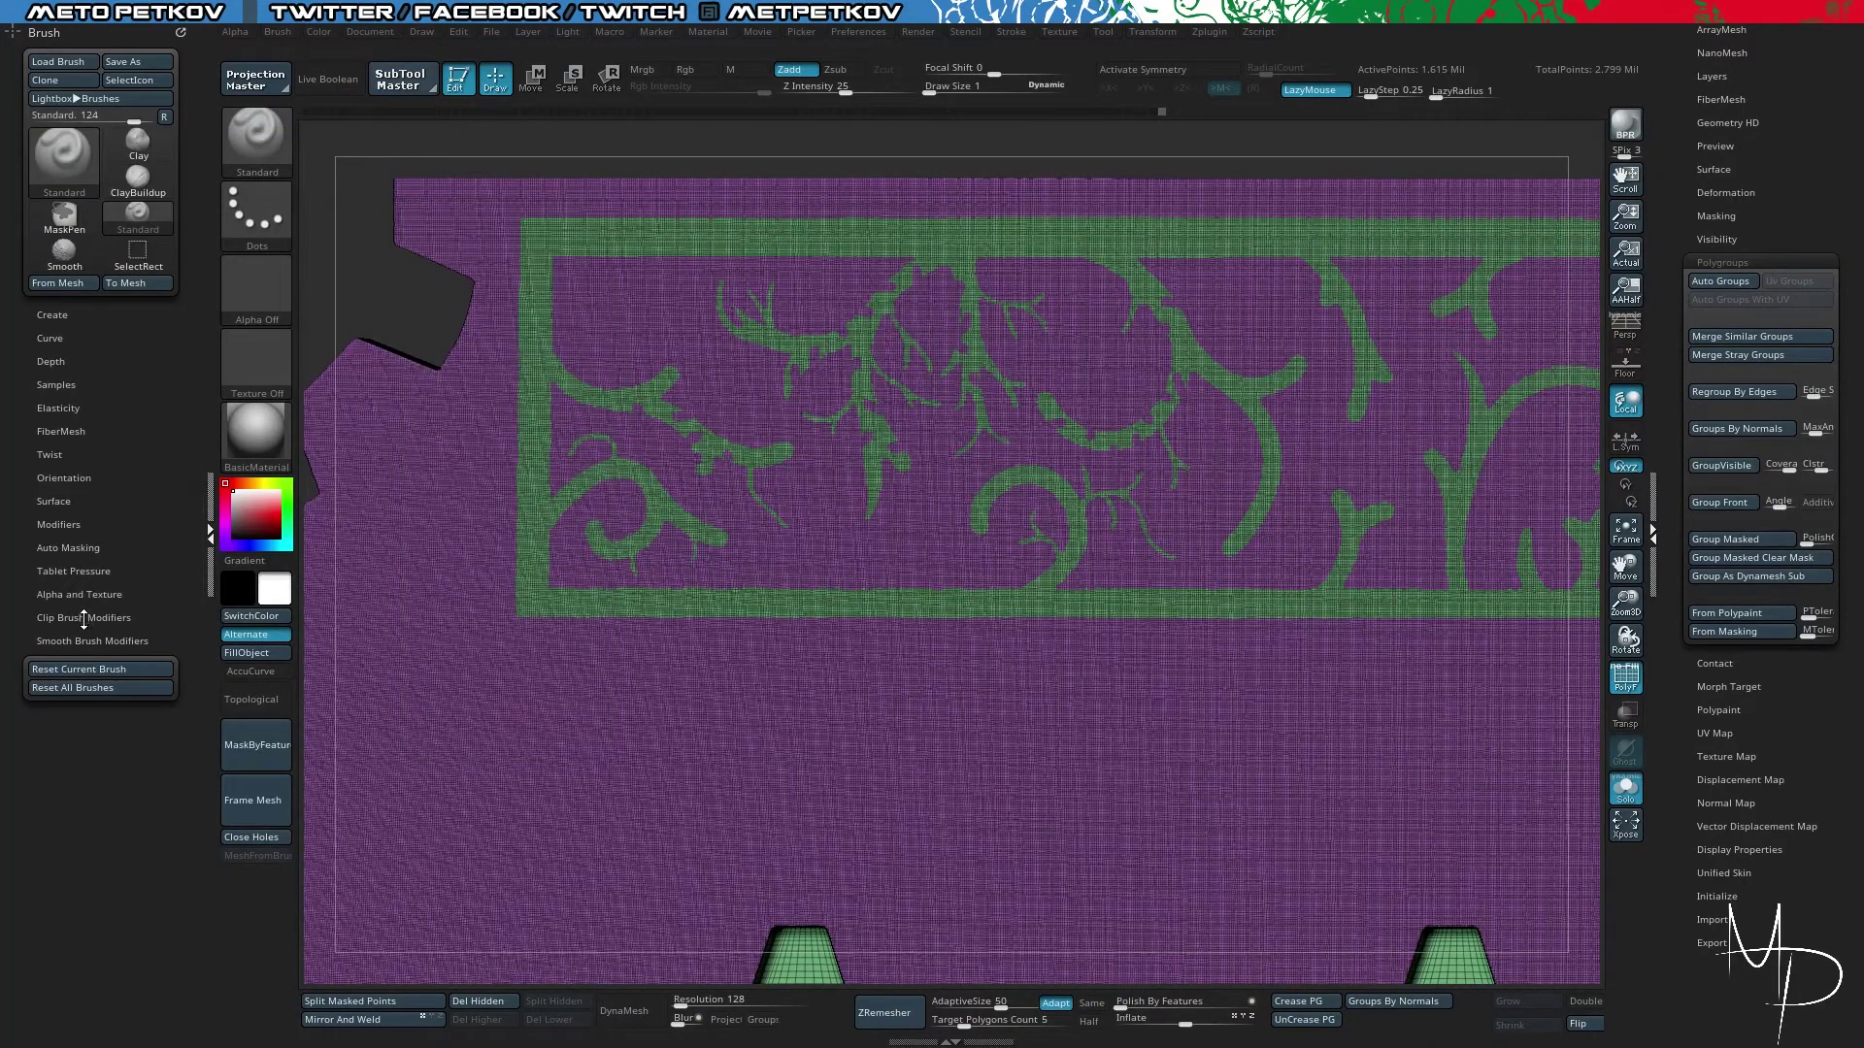
shift+click(99, 640)
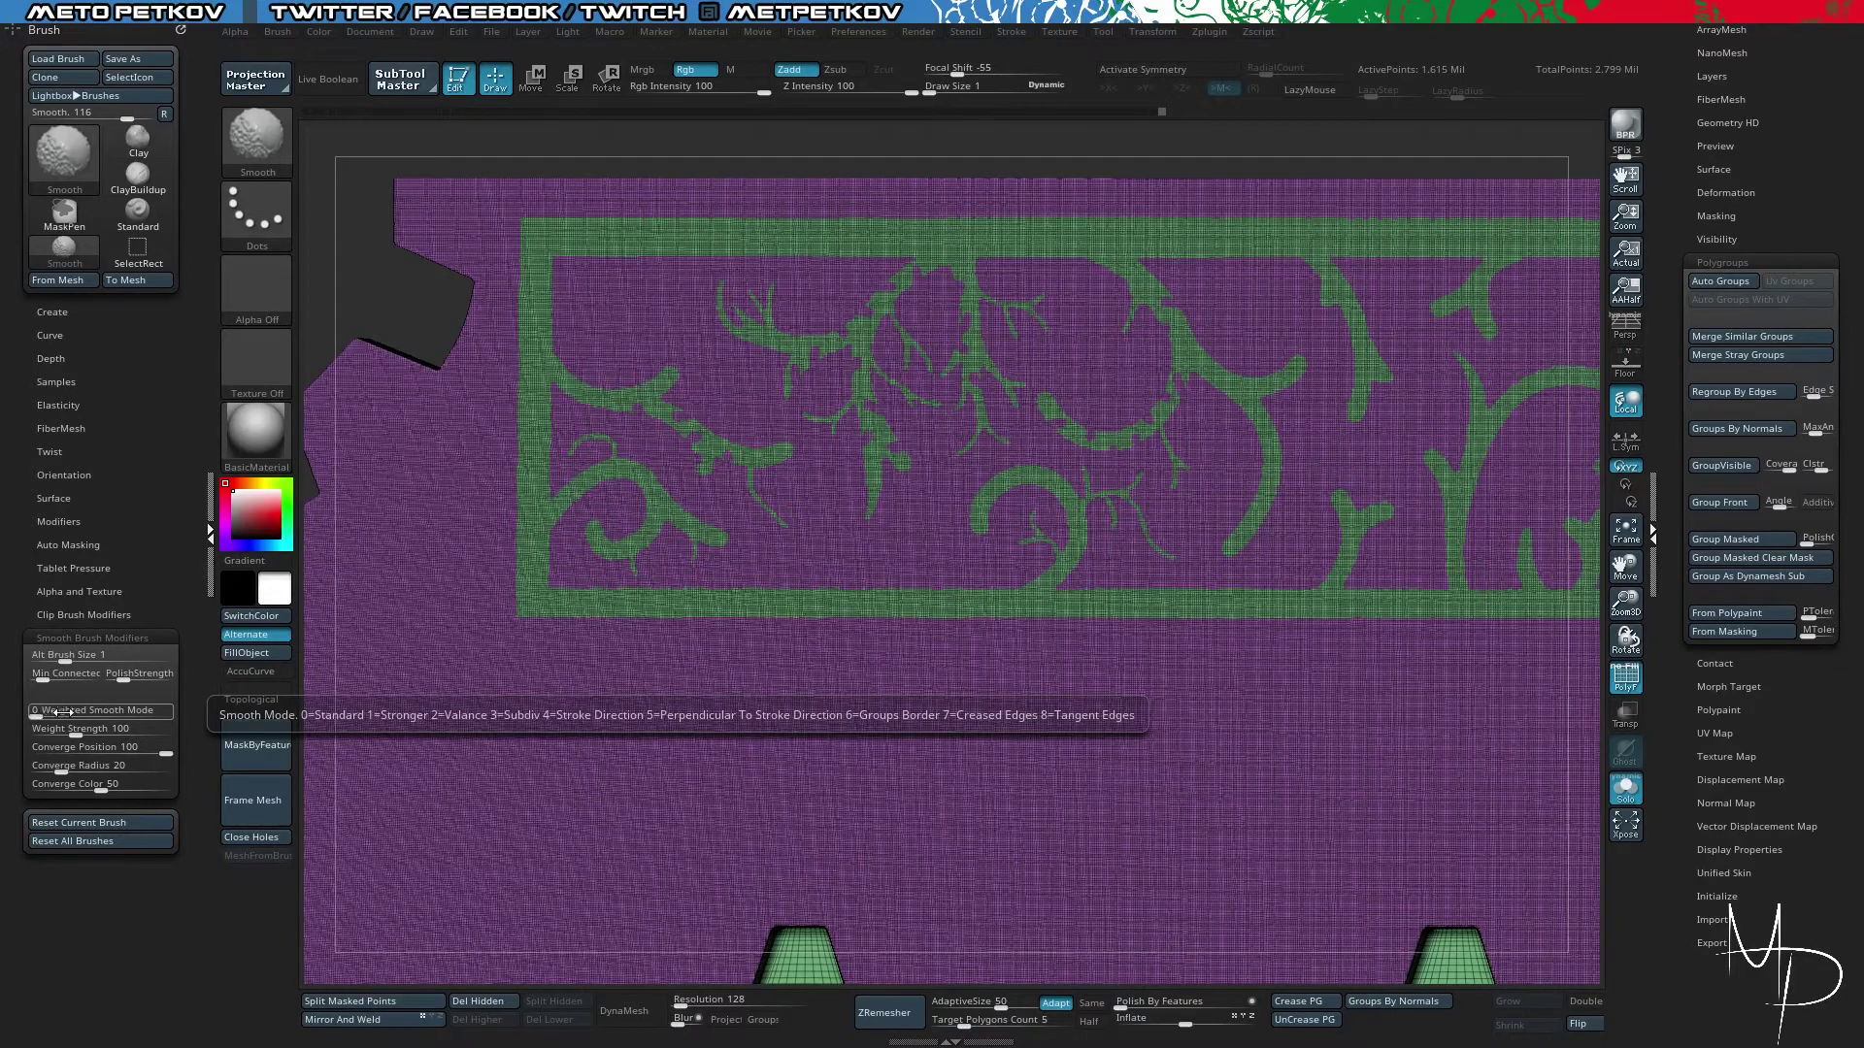
drag(39, 714, 131, 714)
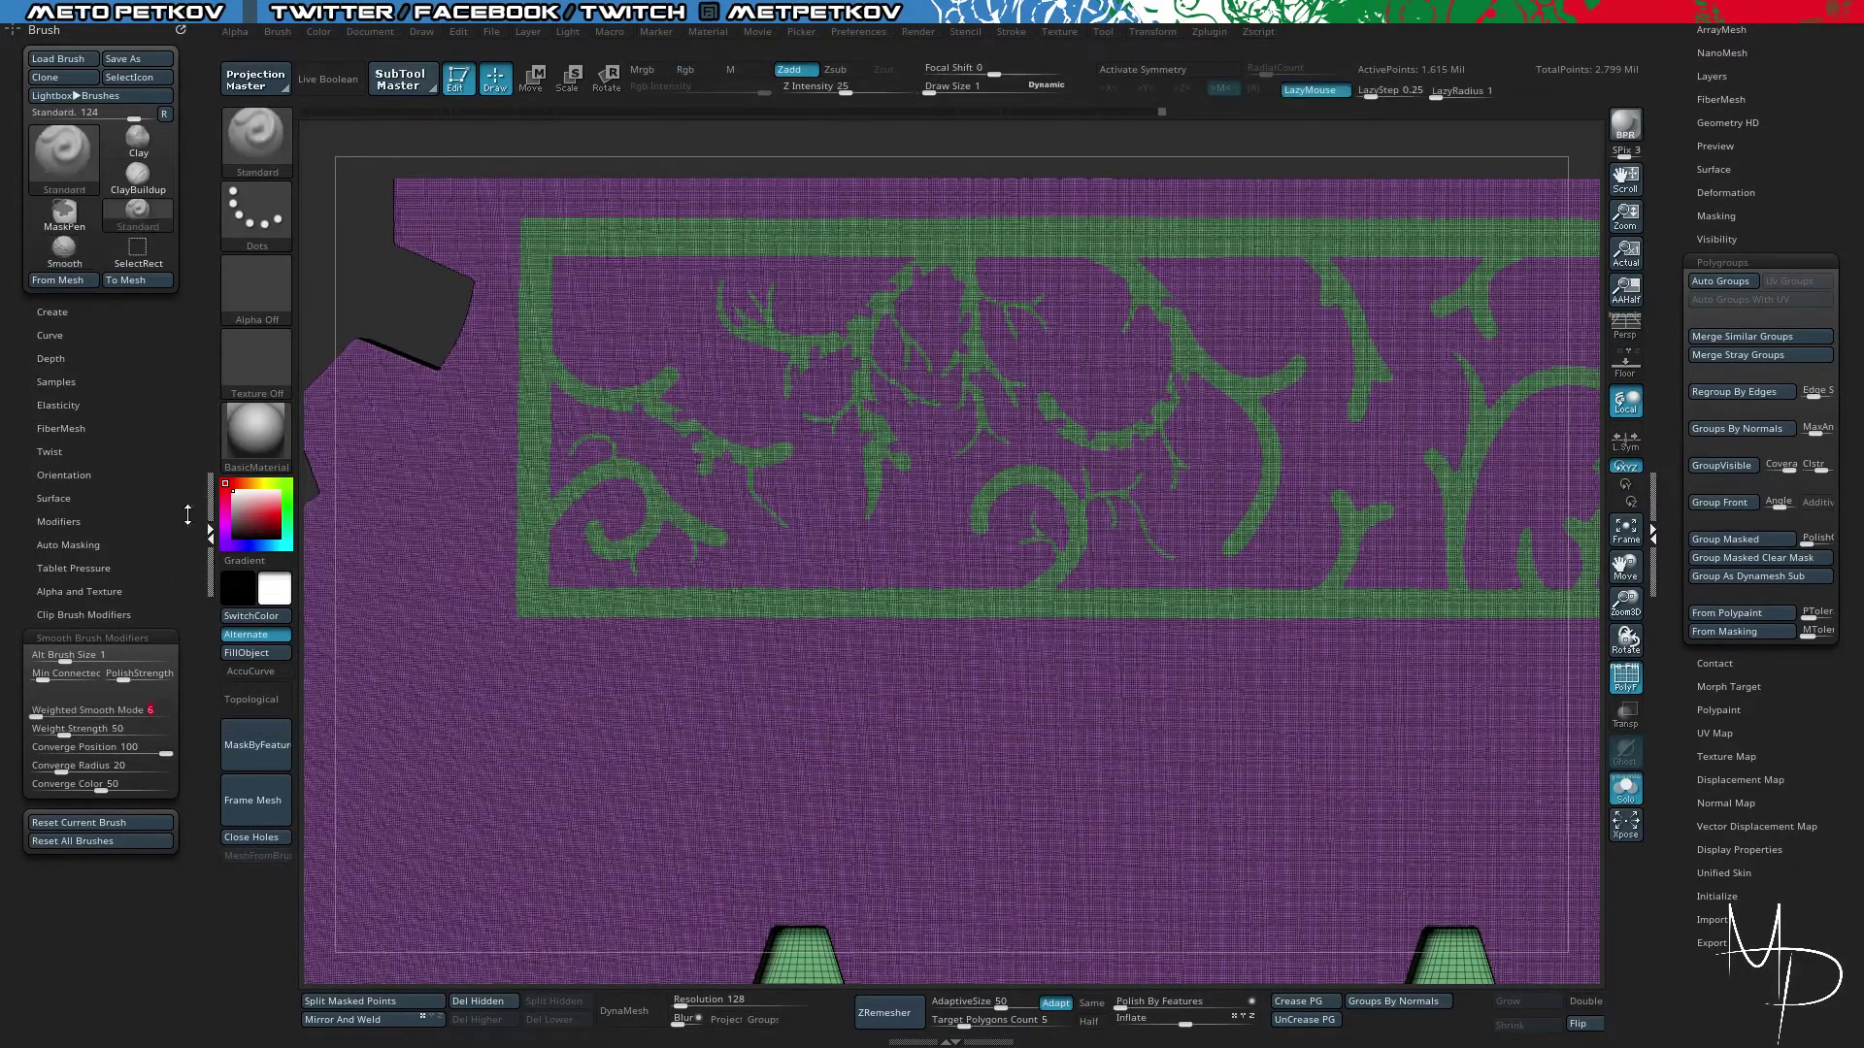
- Smooth the upper polygroup border of the thick horizontal branch, undoing the first stroke and redoing its inner corner
alt+drag(398, 294, 626, 433)
key(shift)
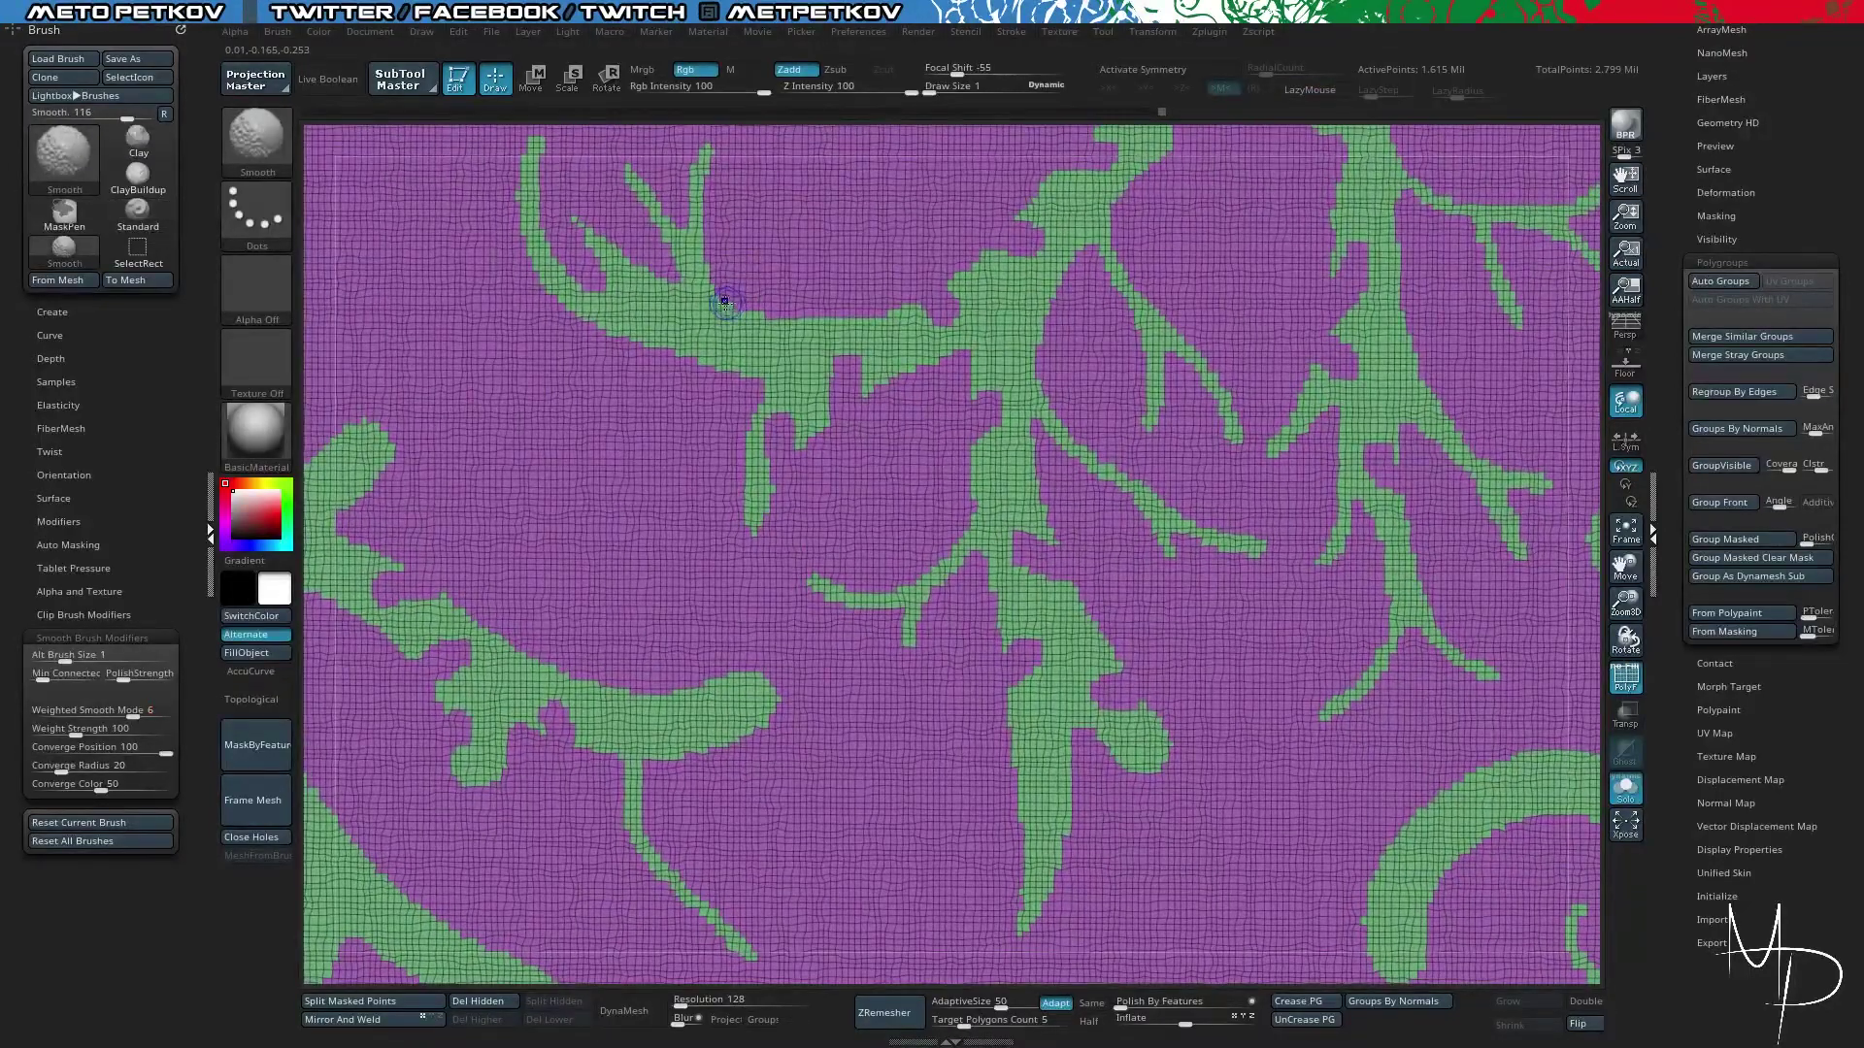
mouse_move(725, 304)
shift+mouse_down()
mouse_move(929, 321)
mouse_move(950, 286)
shift+mouse_up()
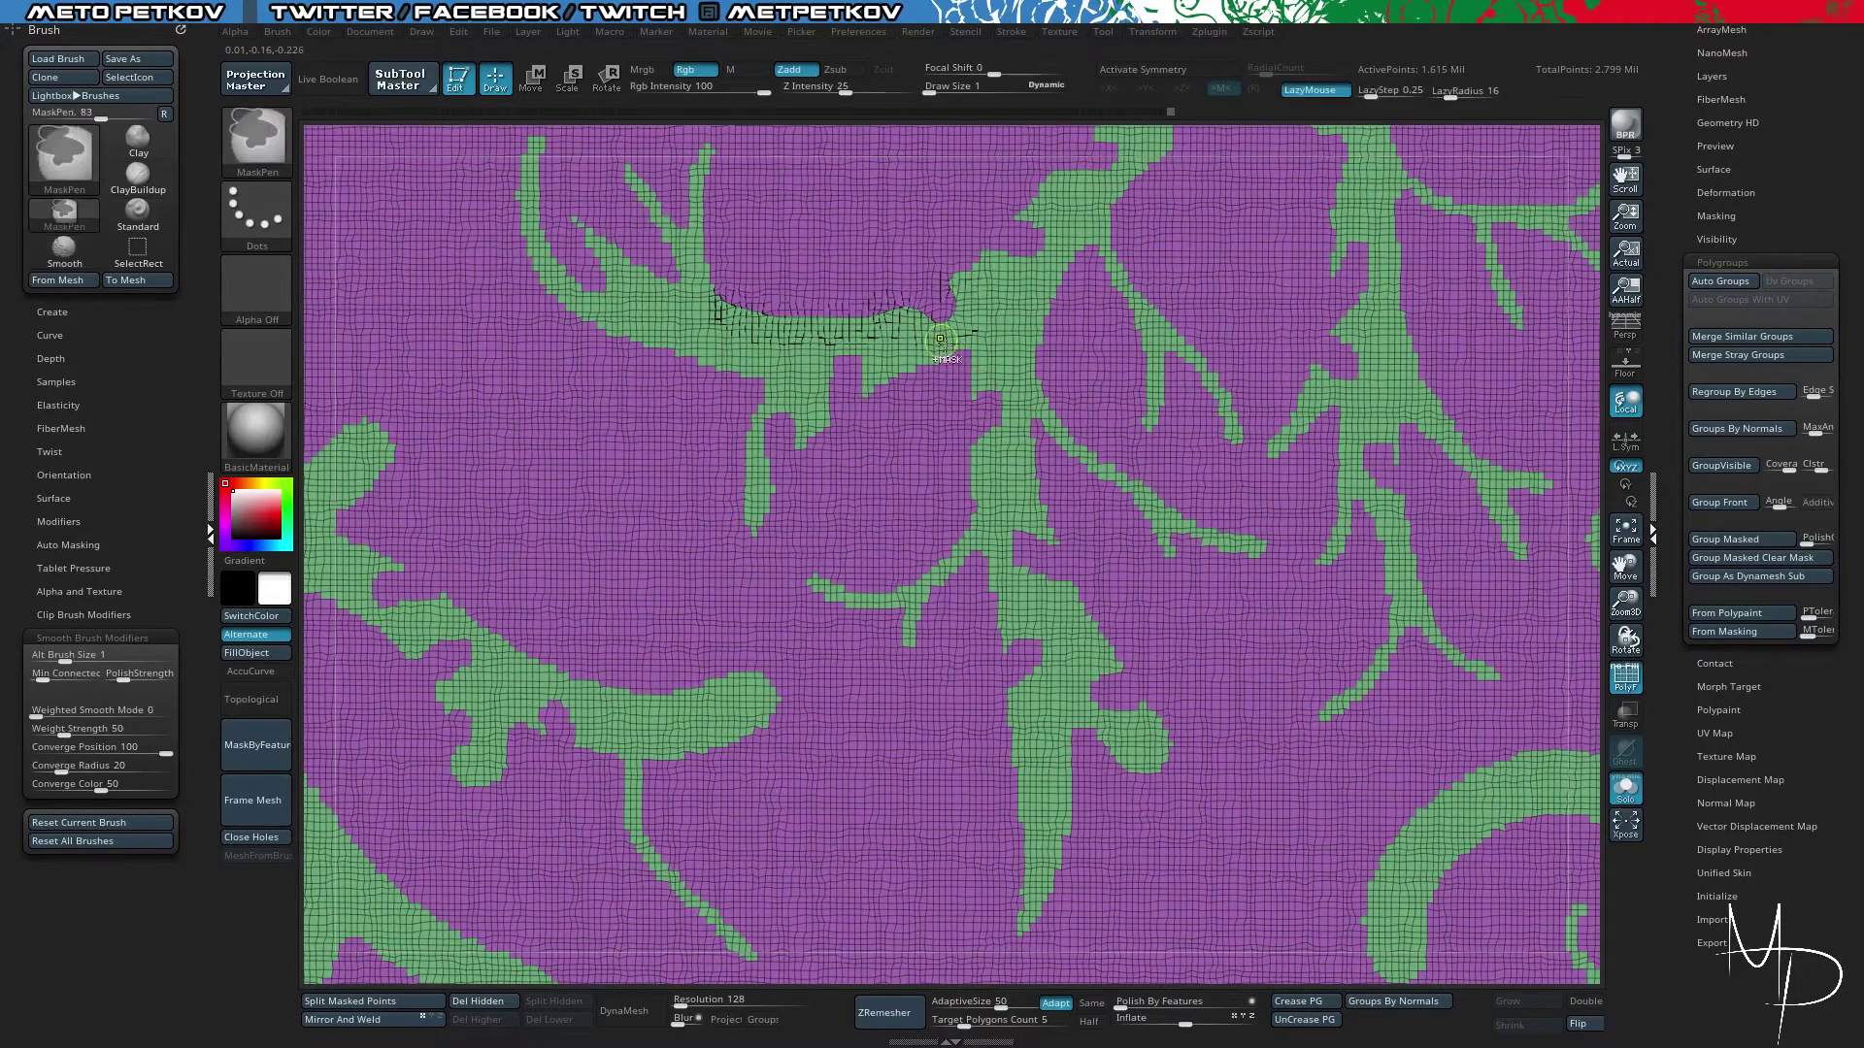
key(ctrl+z)
shift+drag(952, 308, 944, 345)
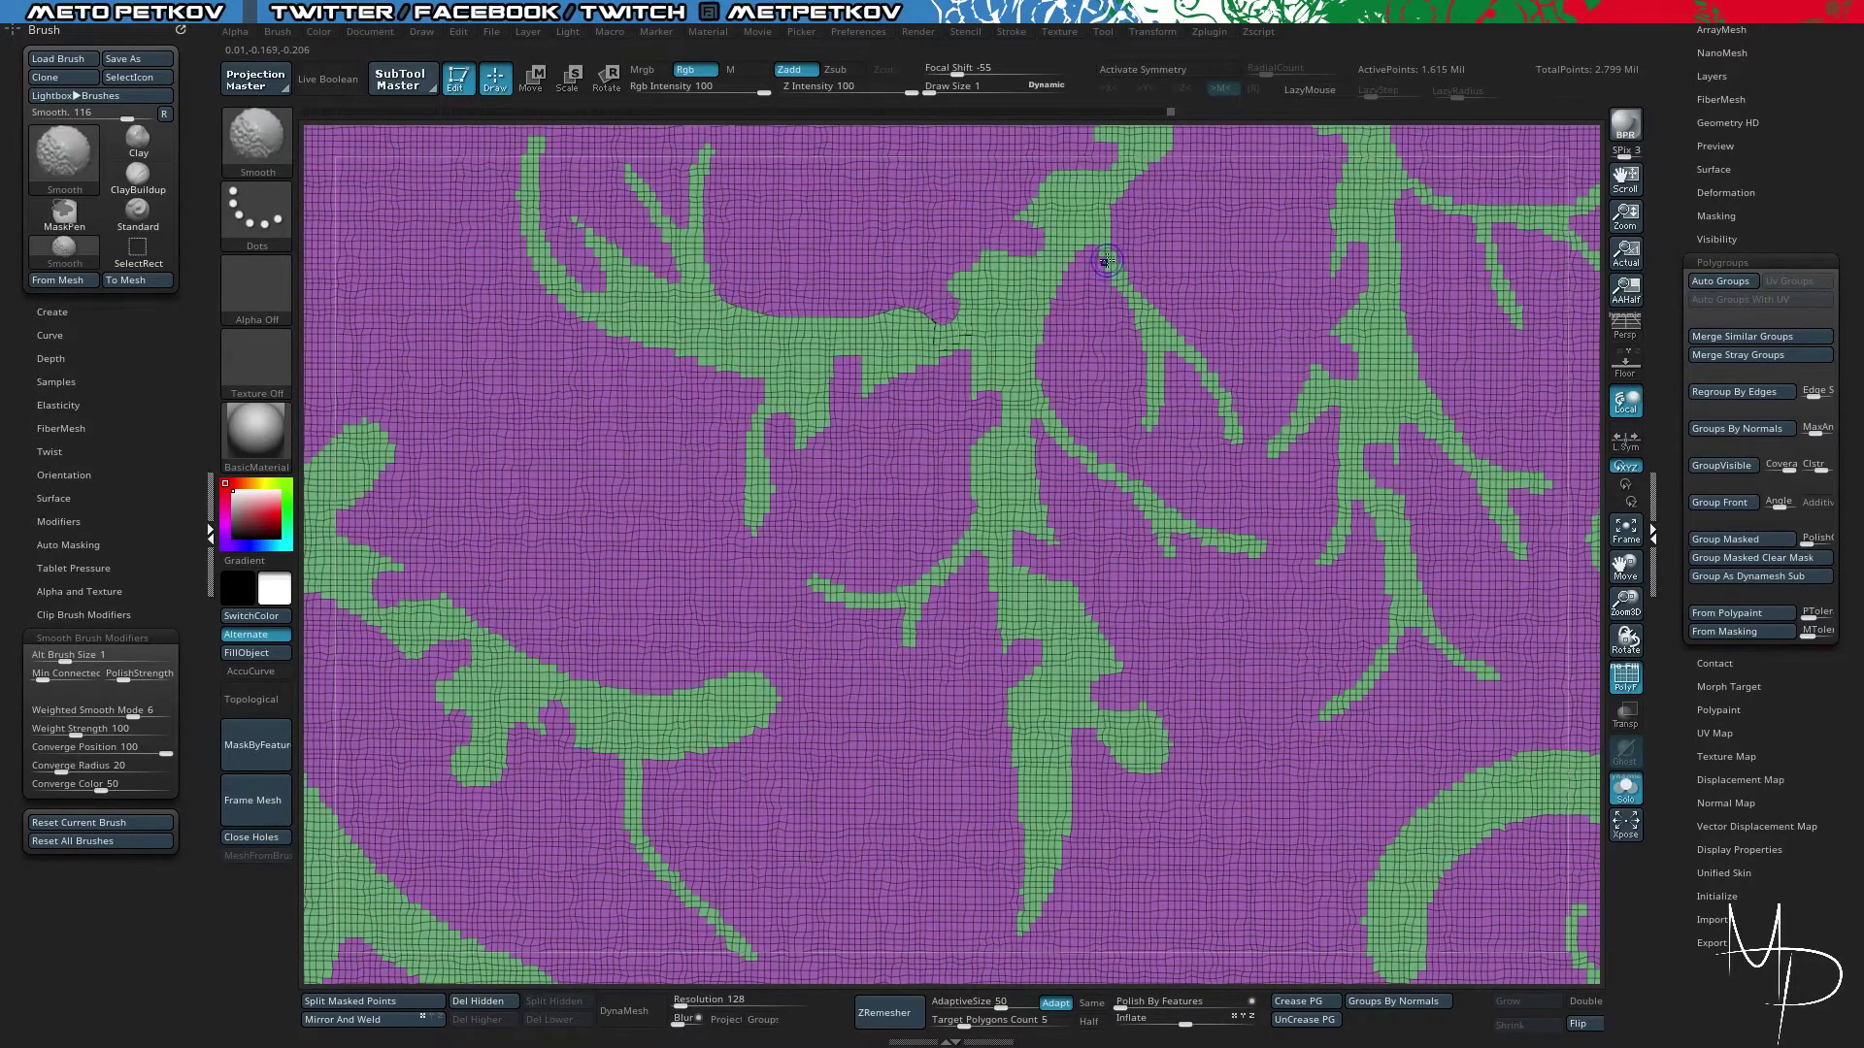
- Smooth the polygroup borders along the thin forked twig beside the central vine
mouse_move(1105, 261)
shift+mouse_down()
mouse_move(1137, 343)
mouse_move(1163, 356)
shift+mouse_up()
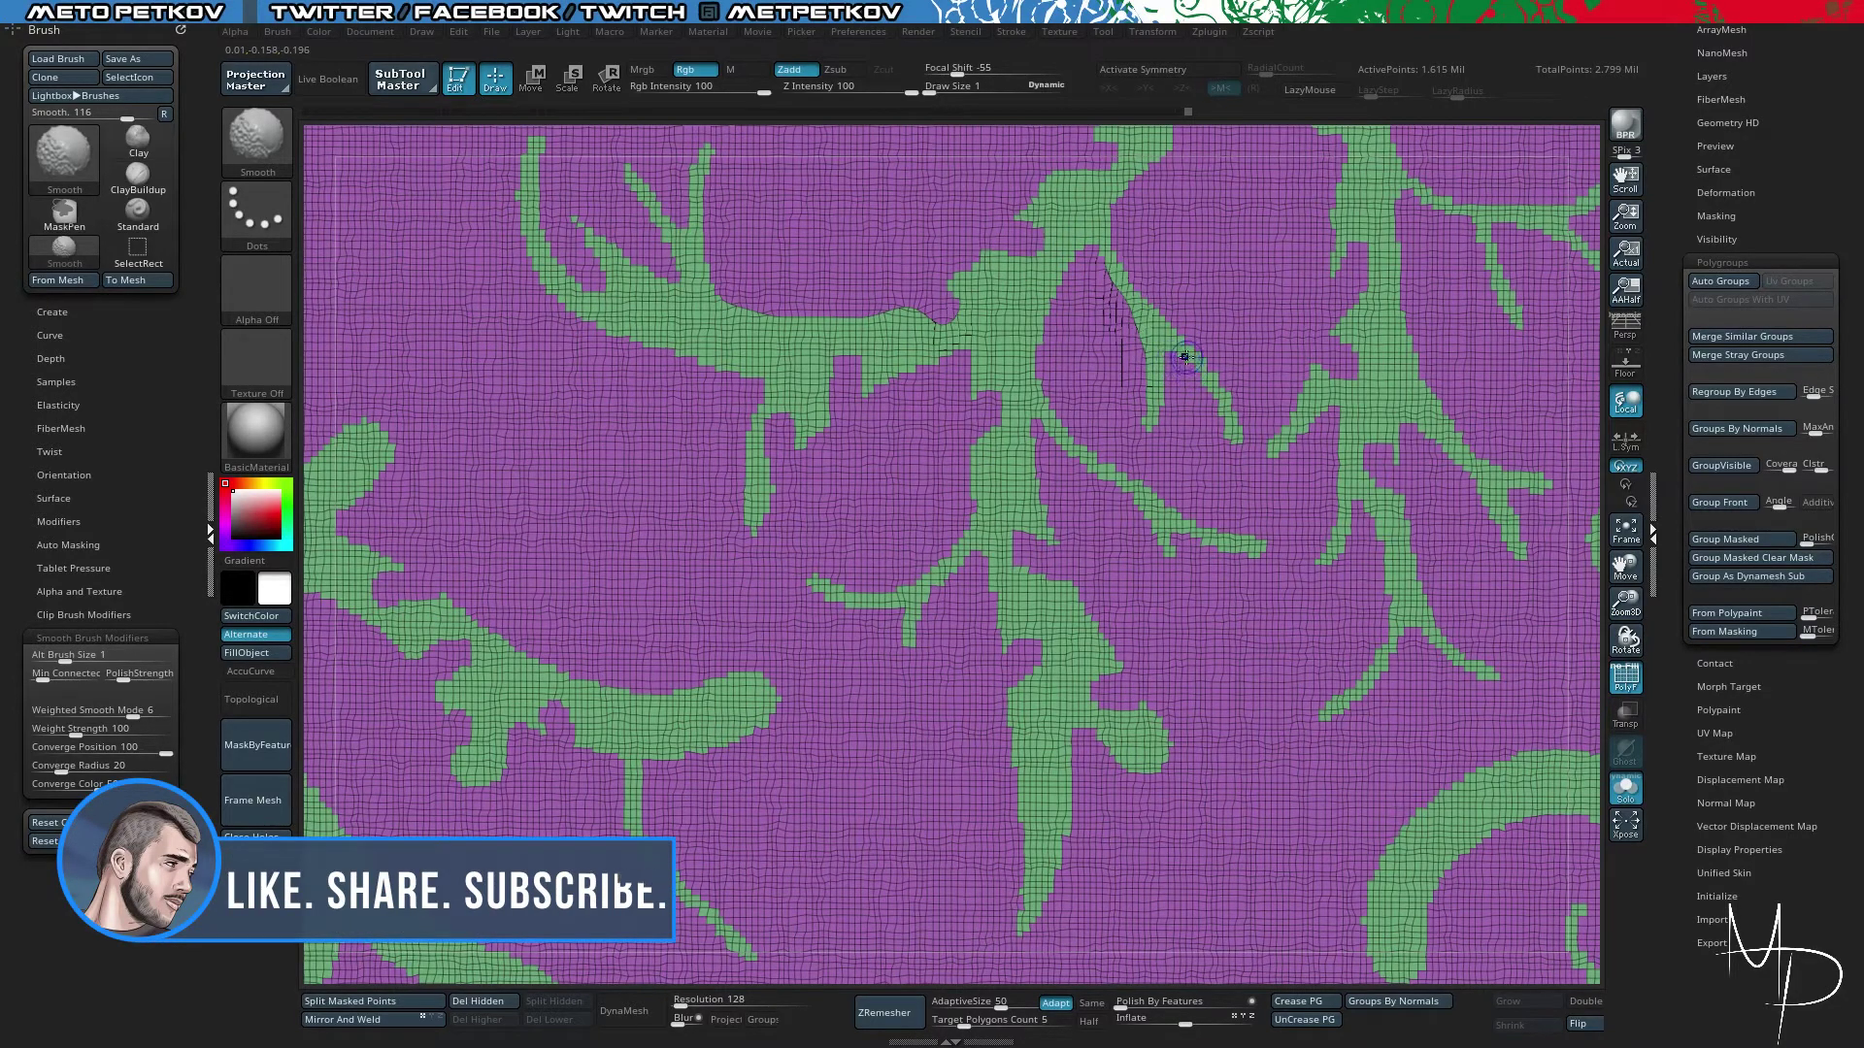
drag(1184, 359, 1221, 452)
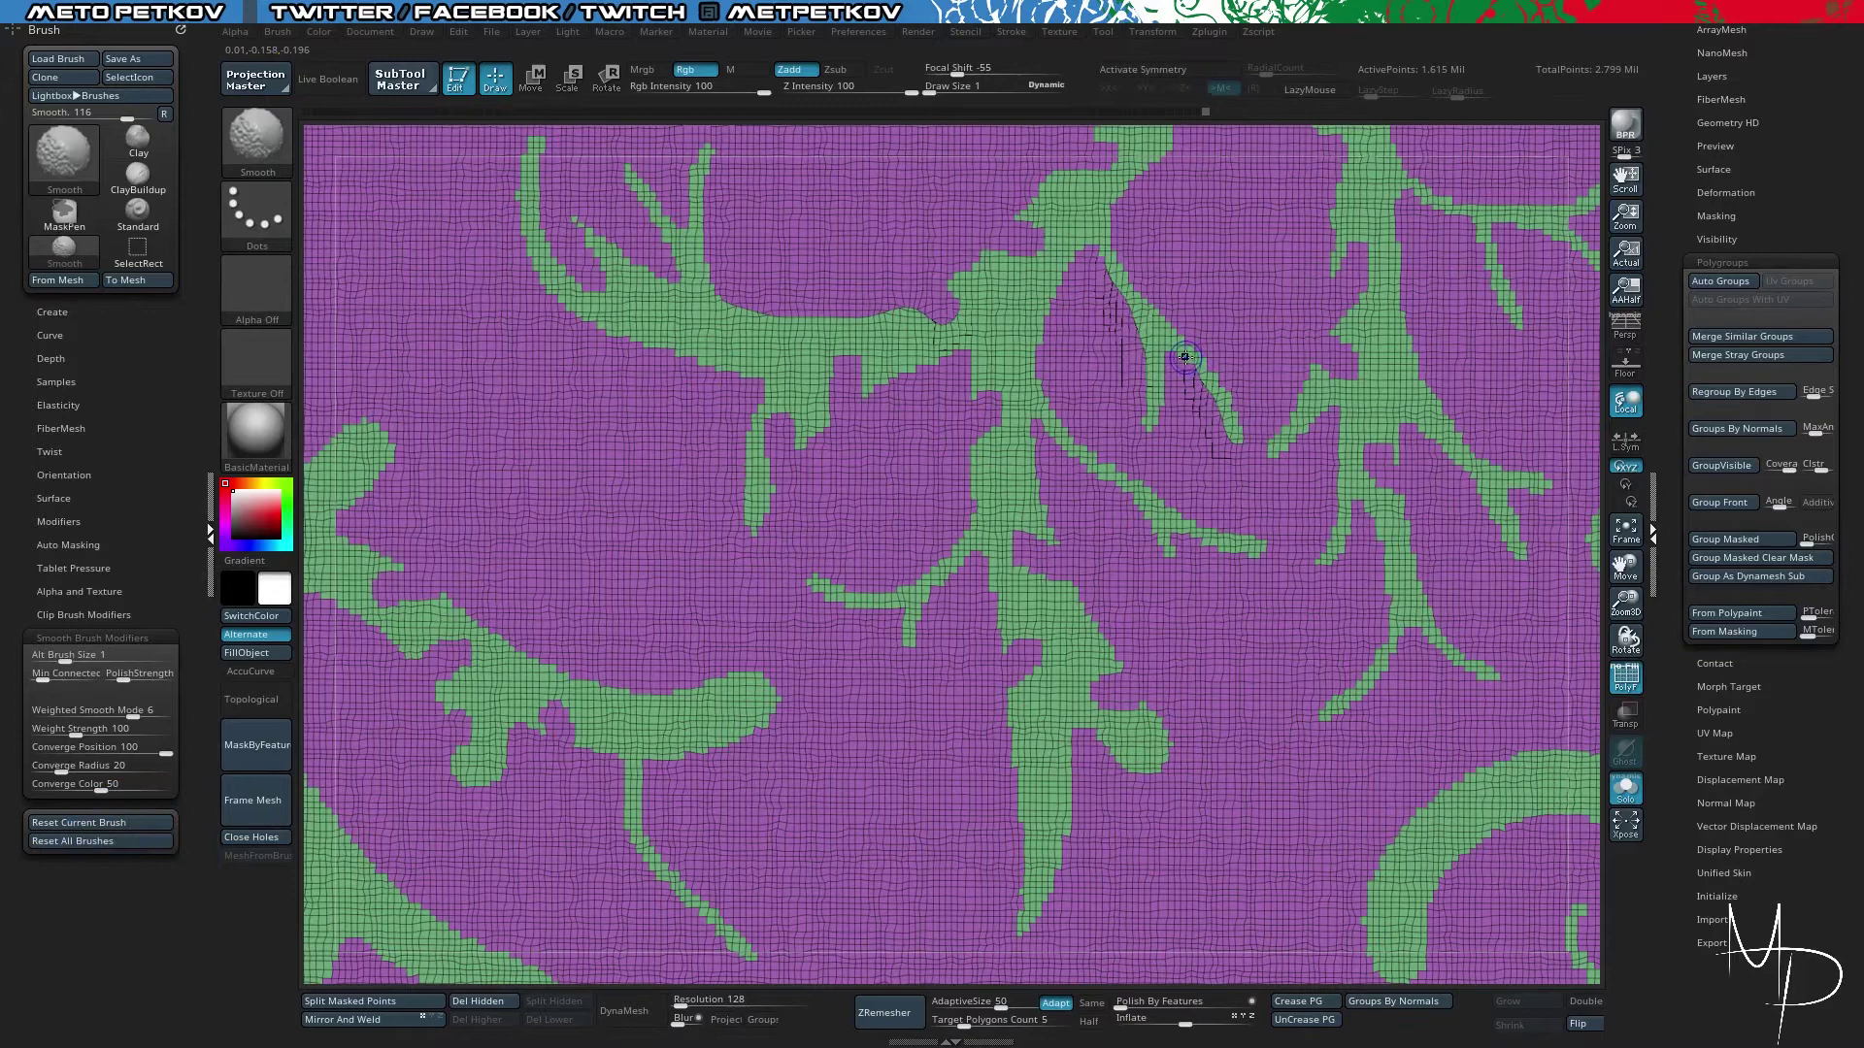
drag(1176, 353, 1225, 443)
shift+drag(1138, 278, 1184, 339)
mouse_move(312, 300)
alt+mouse_down()
mouse_move(166, 287)
mouse_move(259, 295)
mouse_move(242, 282)
mouse_move(155, 599)
alt+mouse_up()
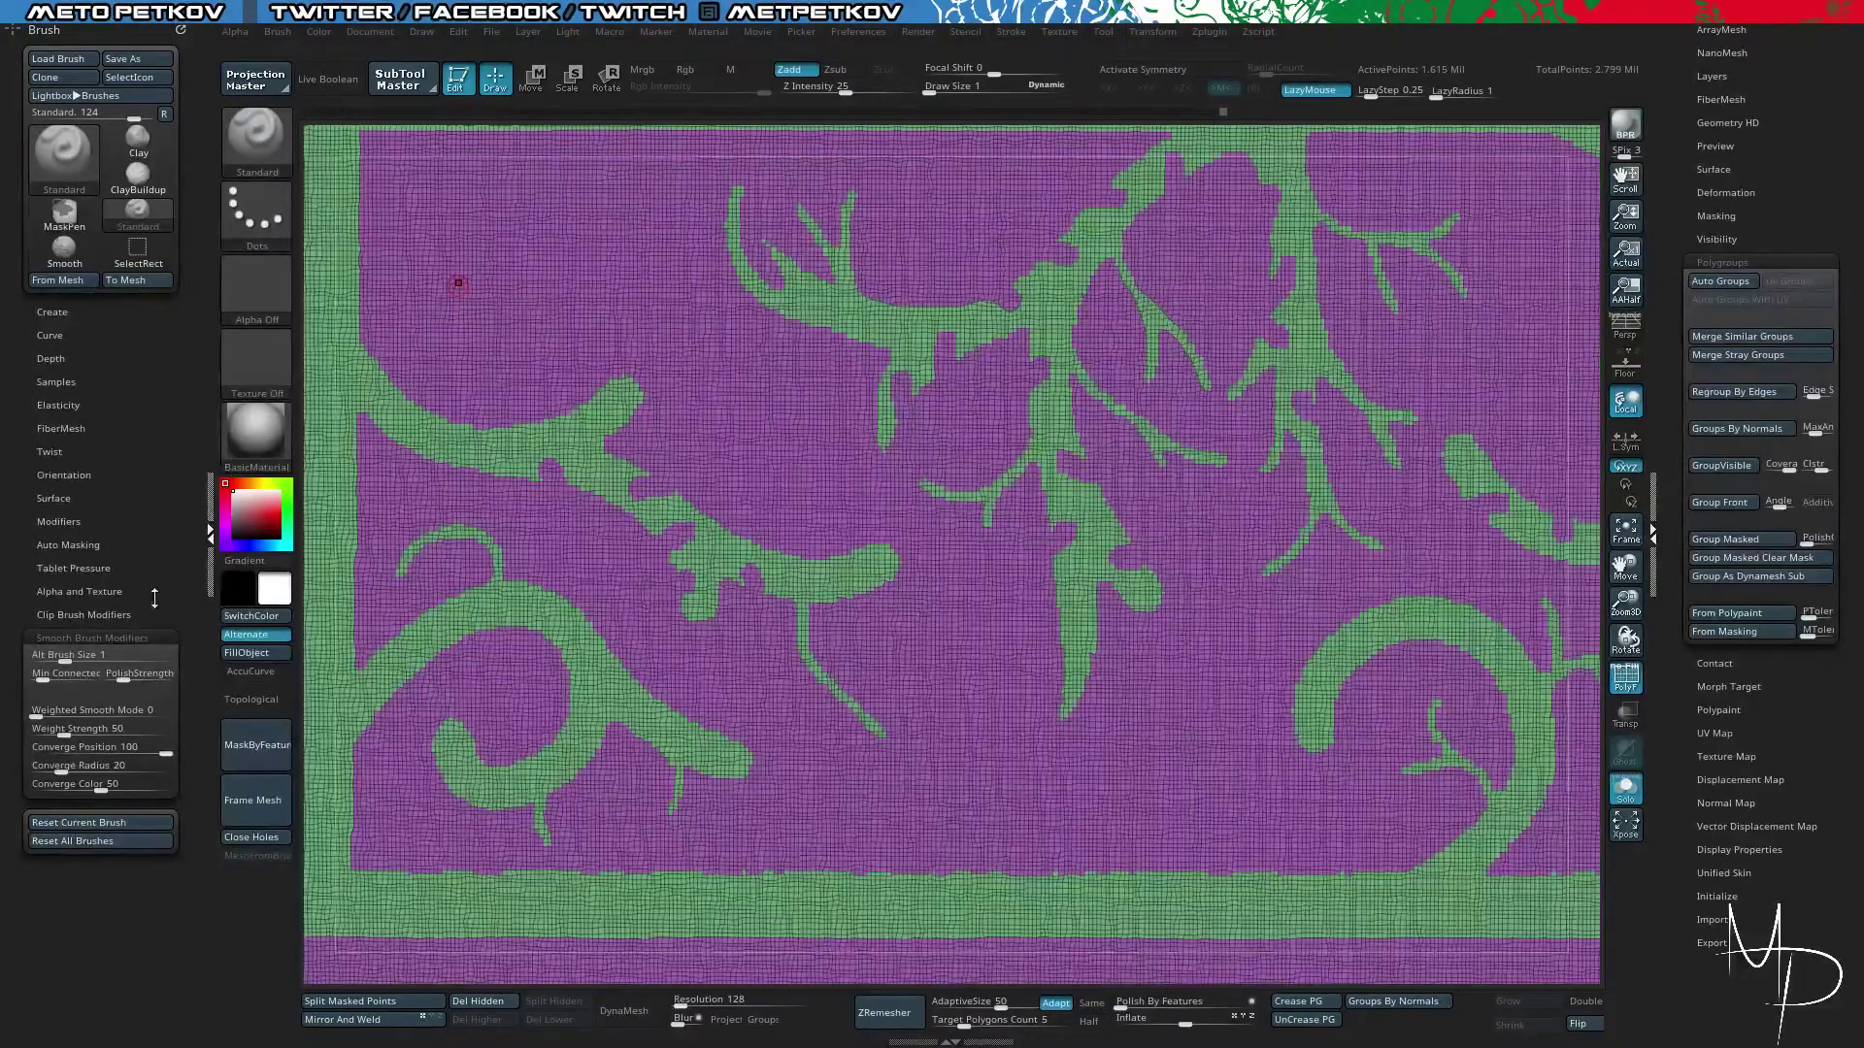
- Hide the polyframe display and turn off Solo mode so the sword's other parts show around the blade plate
key(shift)
key(f)
ctrl+right_drag(462, 255, 586, 303)
drag(587, 304, 546, 291)
key(shift+f)
key(alt+s)
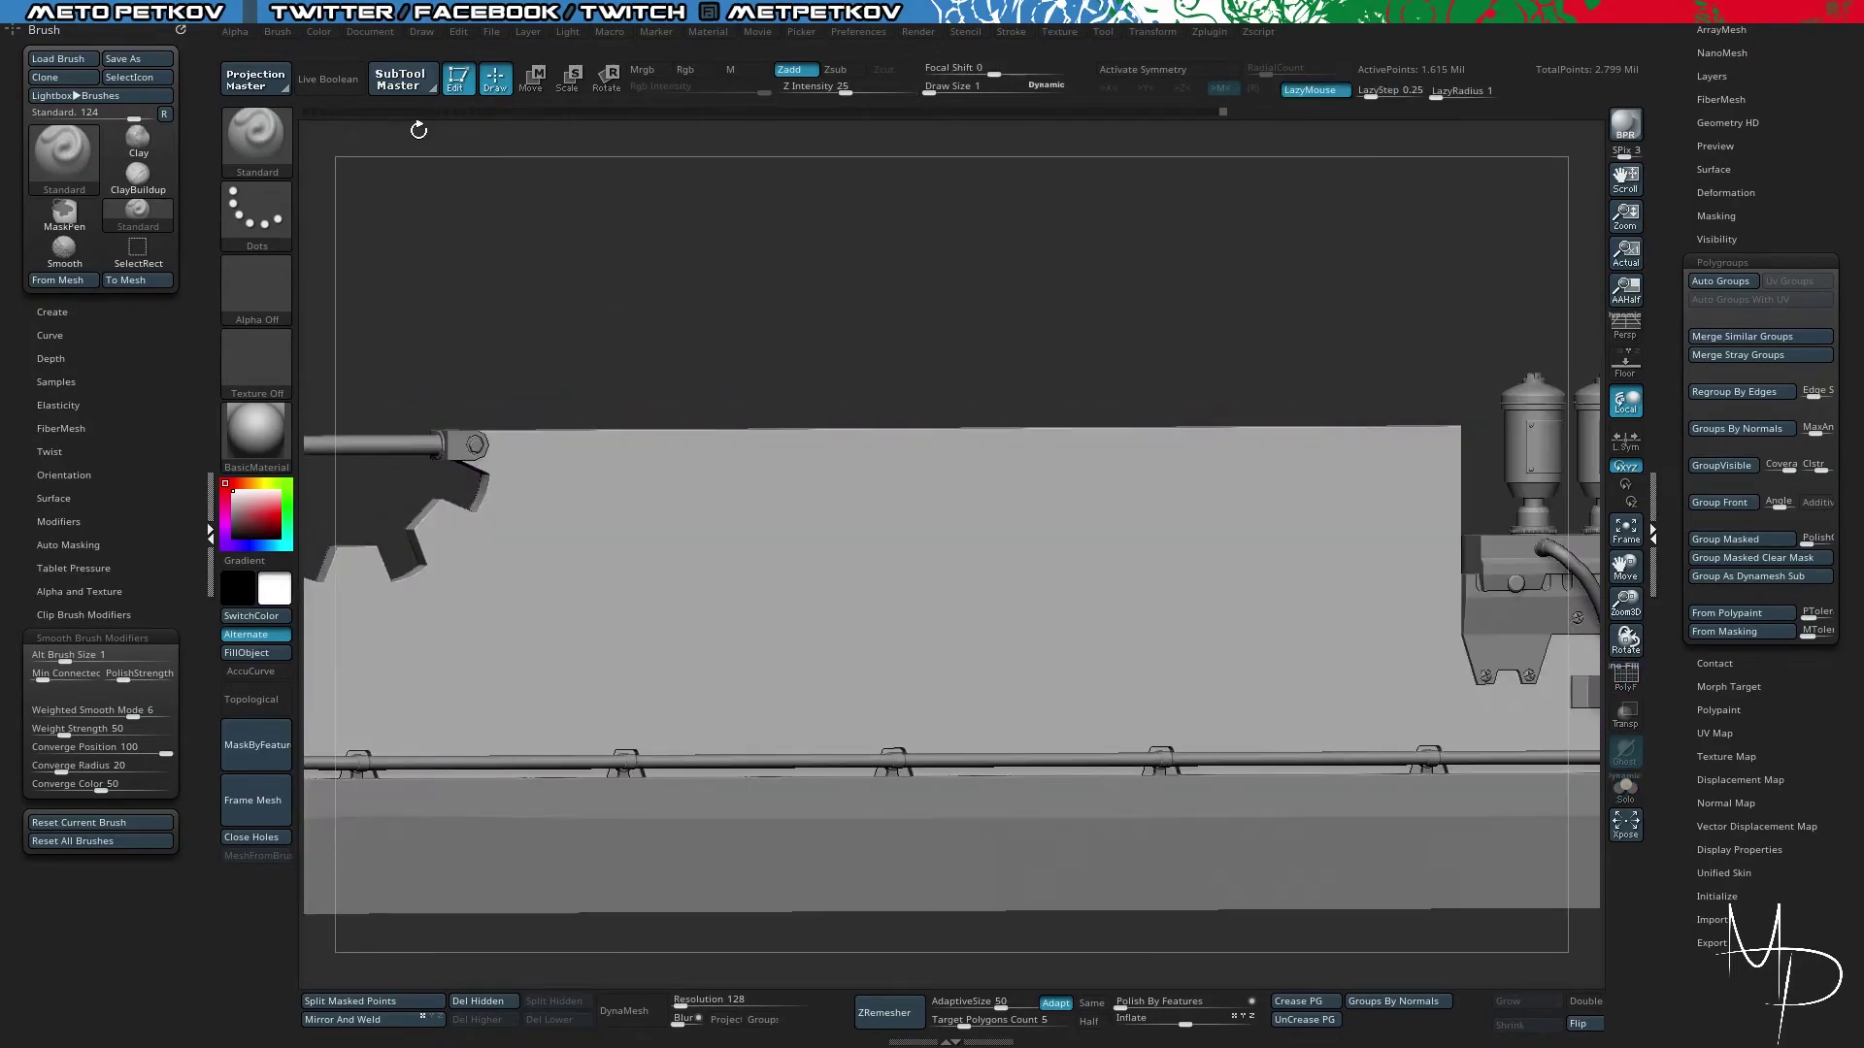
- Load the Smooth Groups brush from the Smooth folder of LightBox's brush library
key(comma)
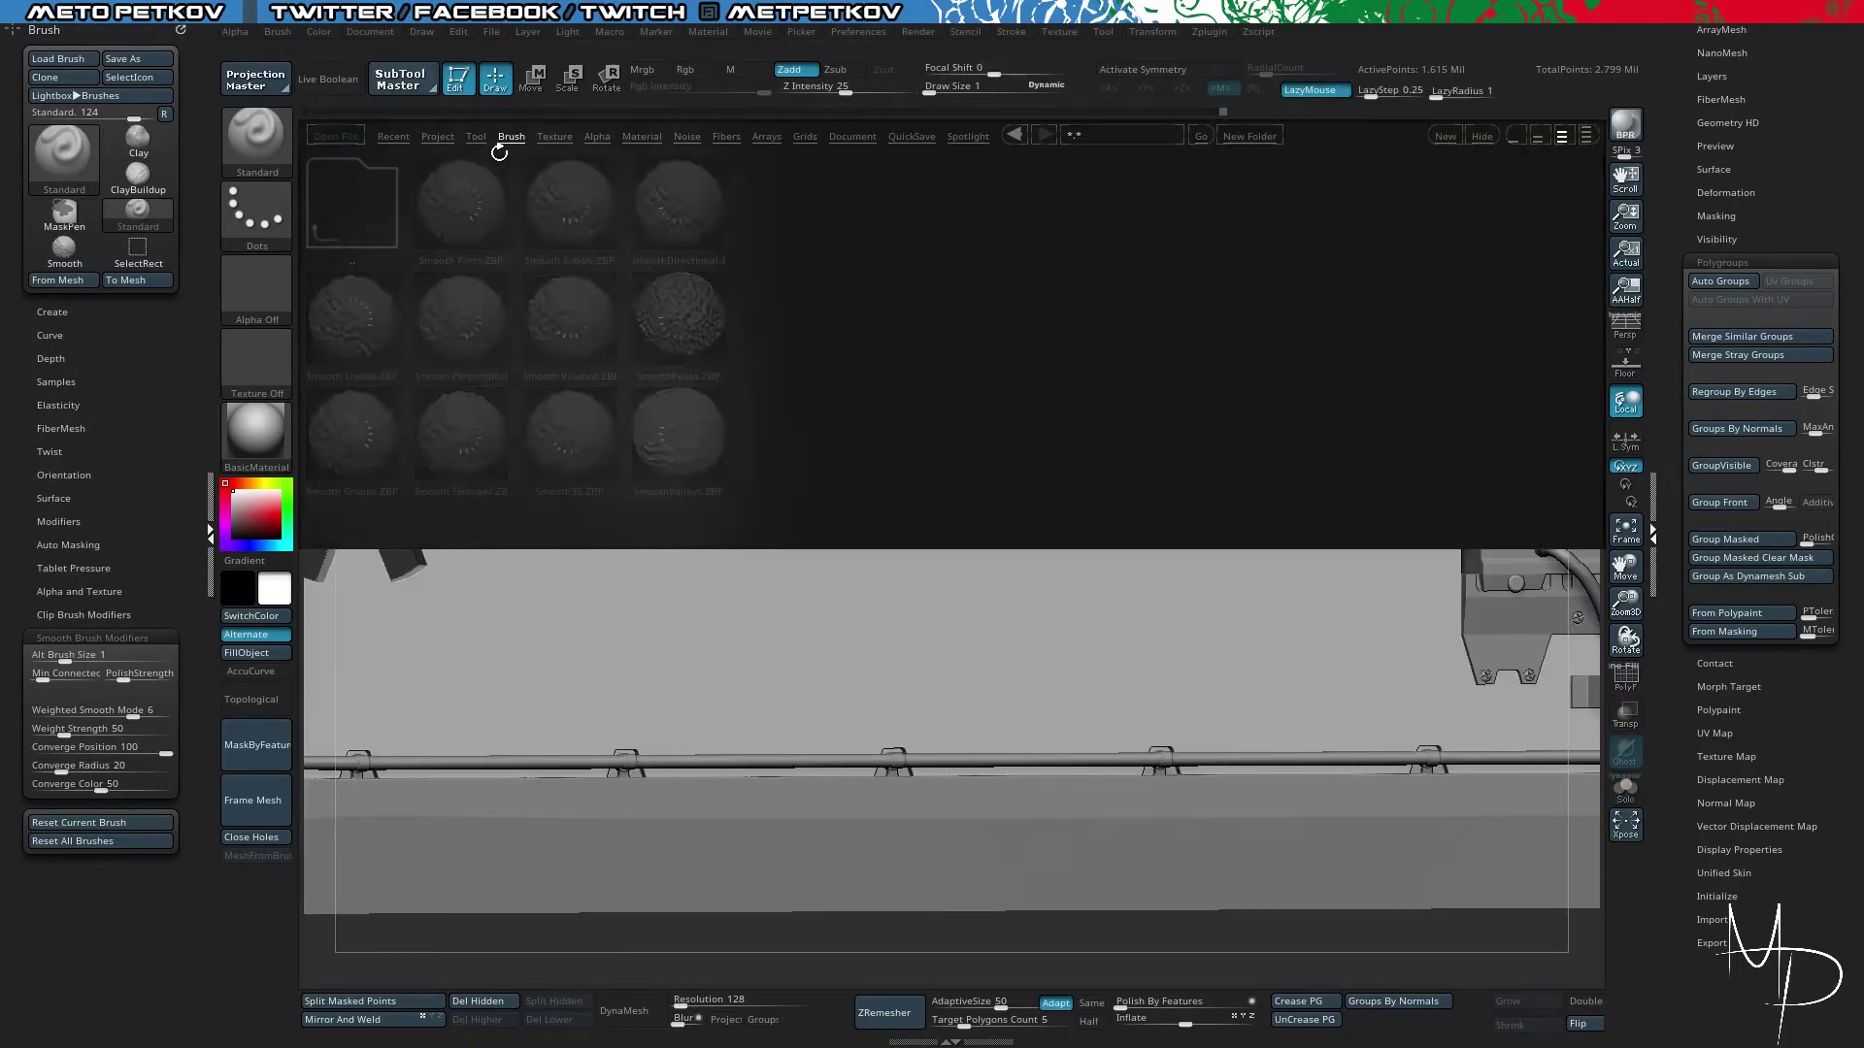
scroll(1290, 255, down, 5)
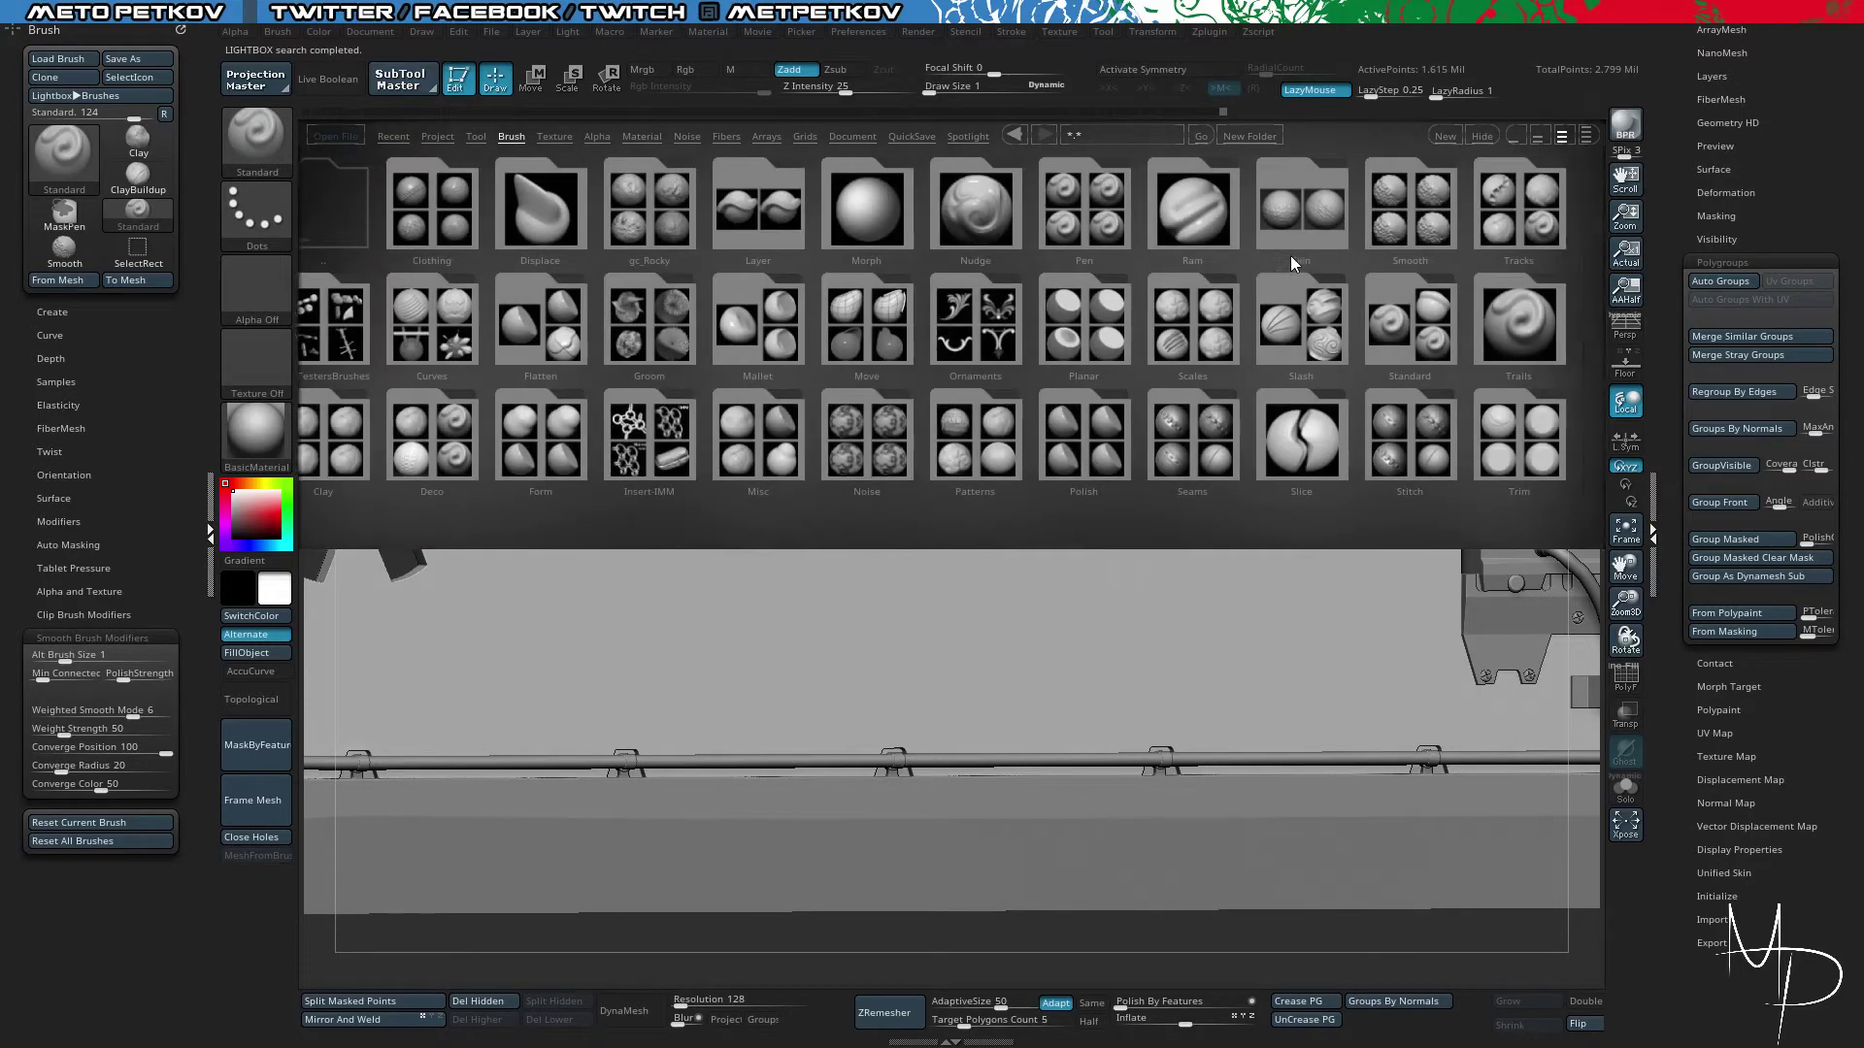
click(901, 222)
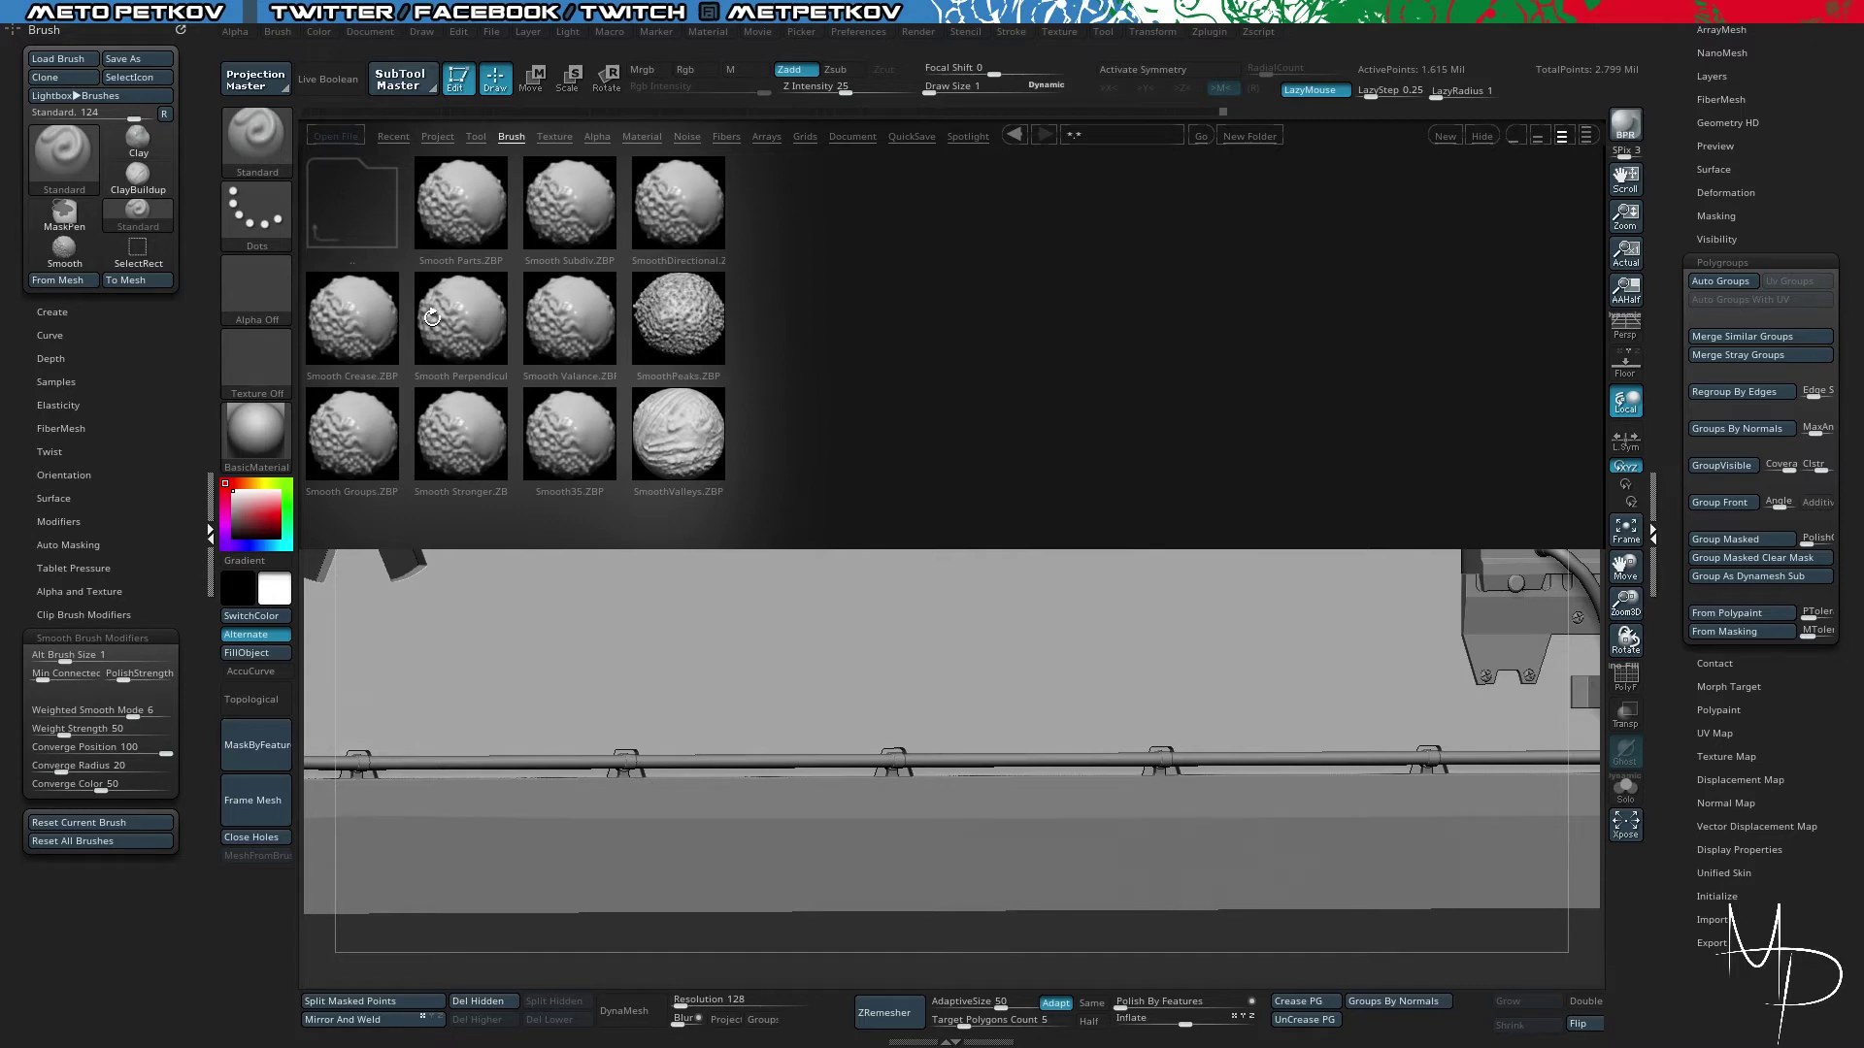
click(243, 135)
double_click(361, 444)
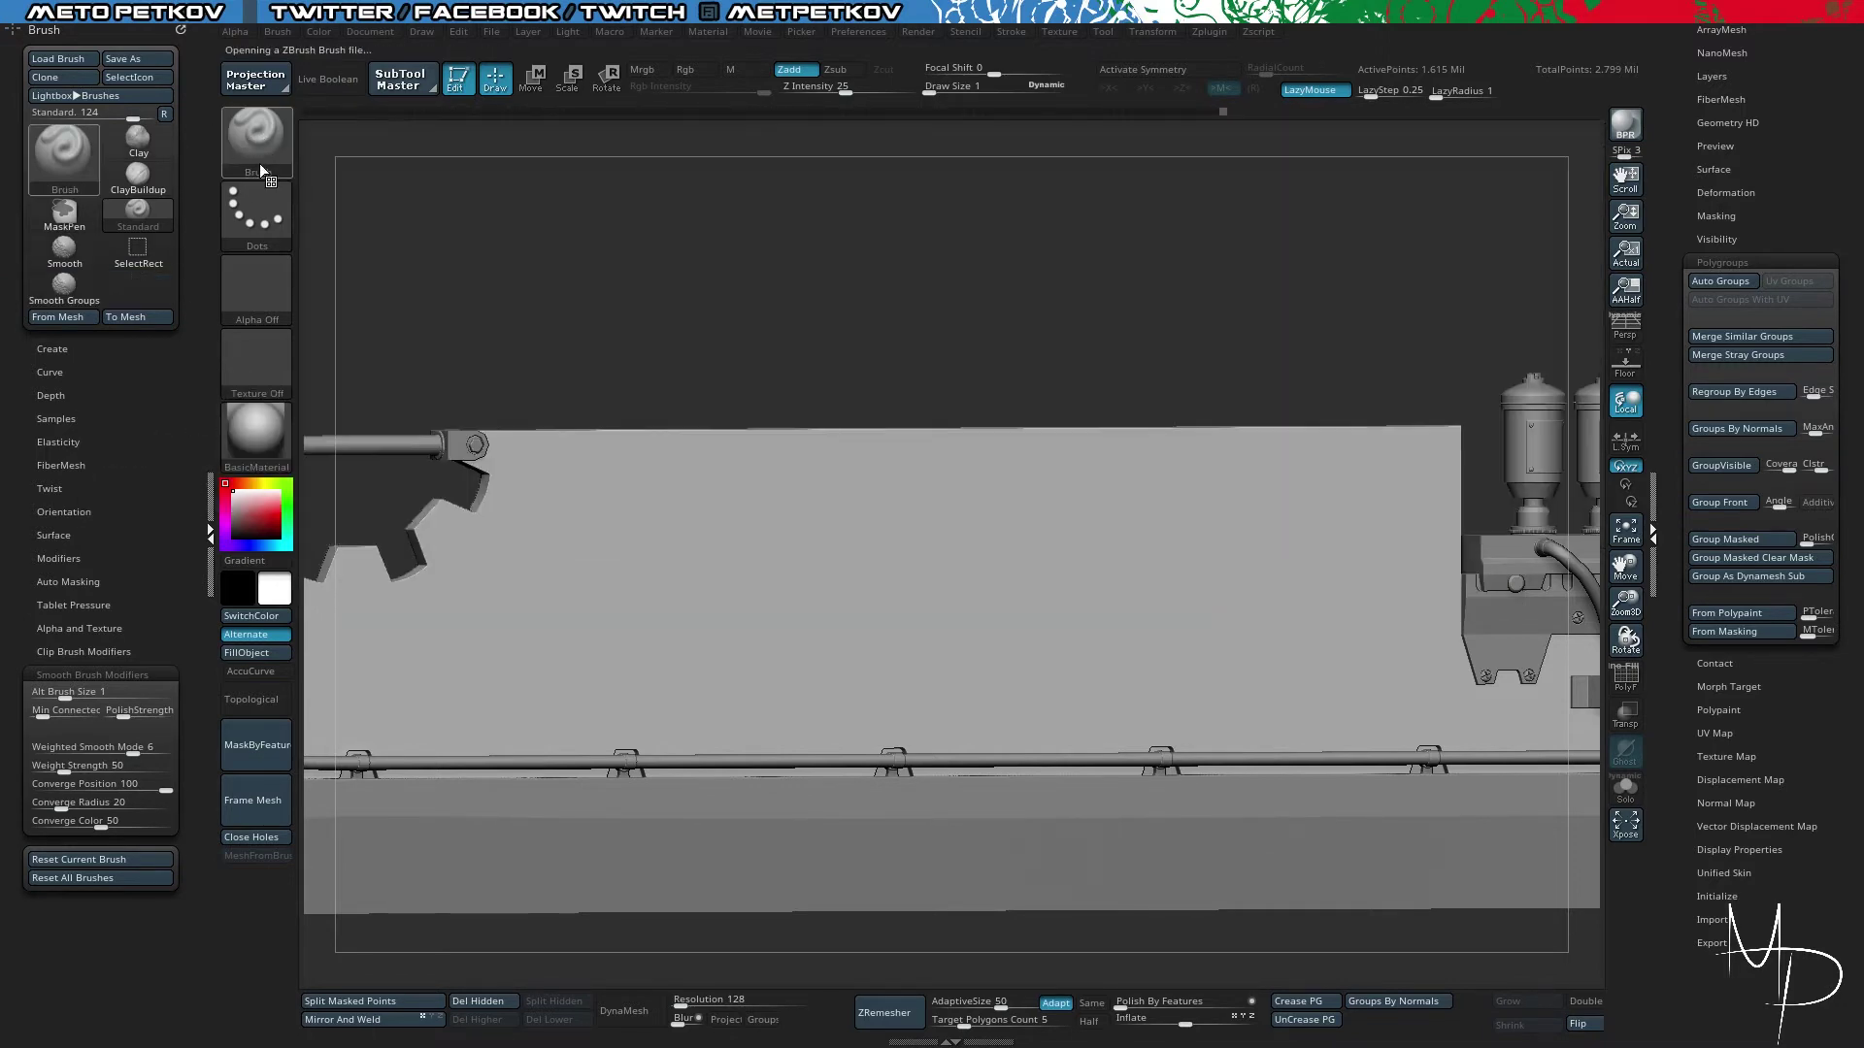
- Show the polyframe and smooth the polygroup borders along the forked, curving branch beside the round vine loop with Smooth Groups
drag(464, 338, 470, 324)
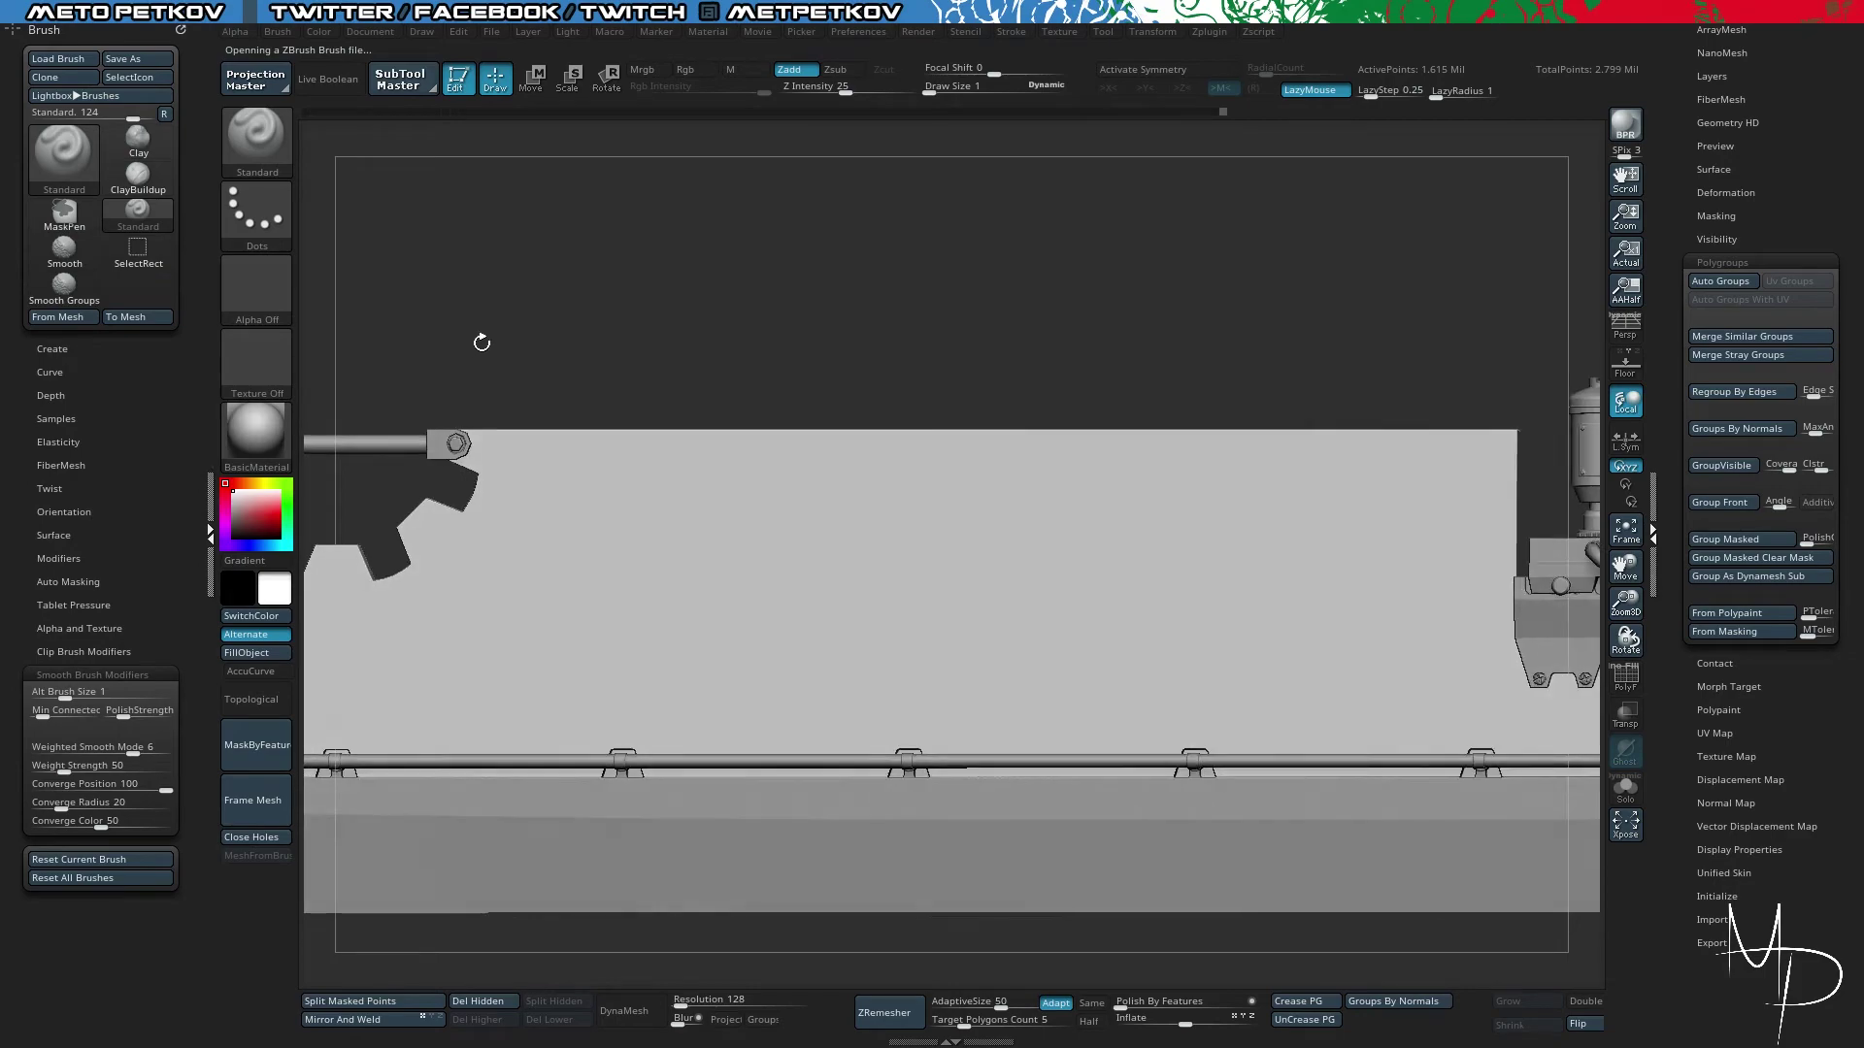
key(shift+f)
ctrl+right_drag(482, 337, 834, 416)
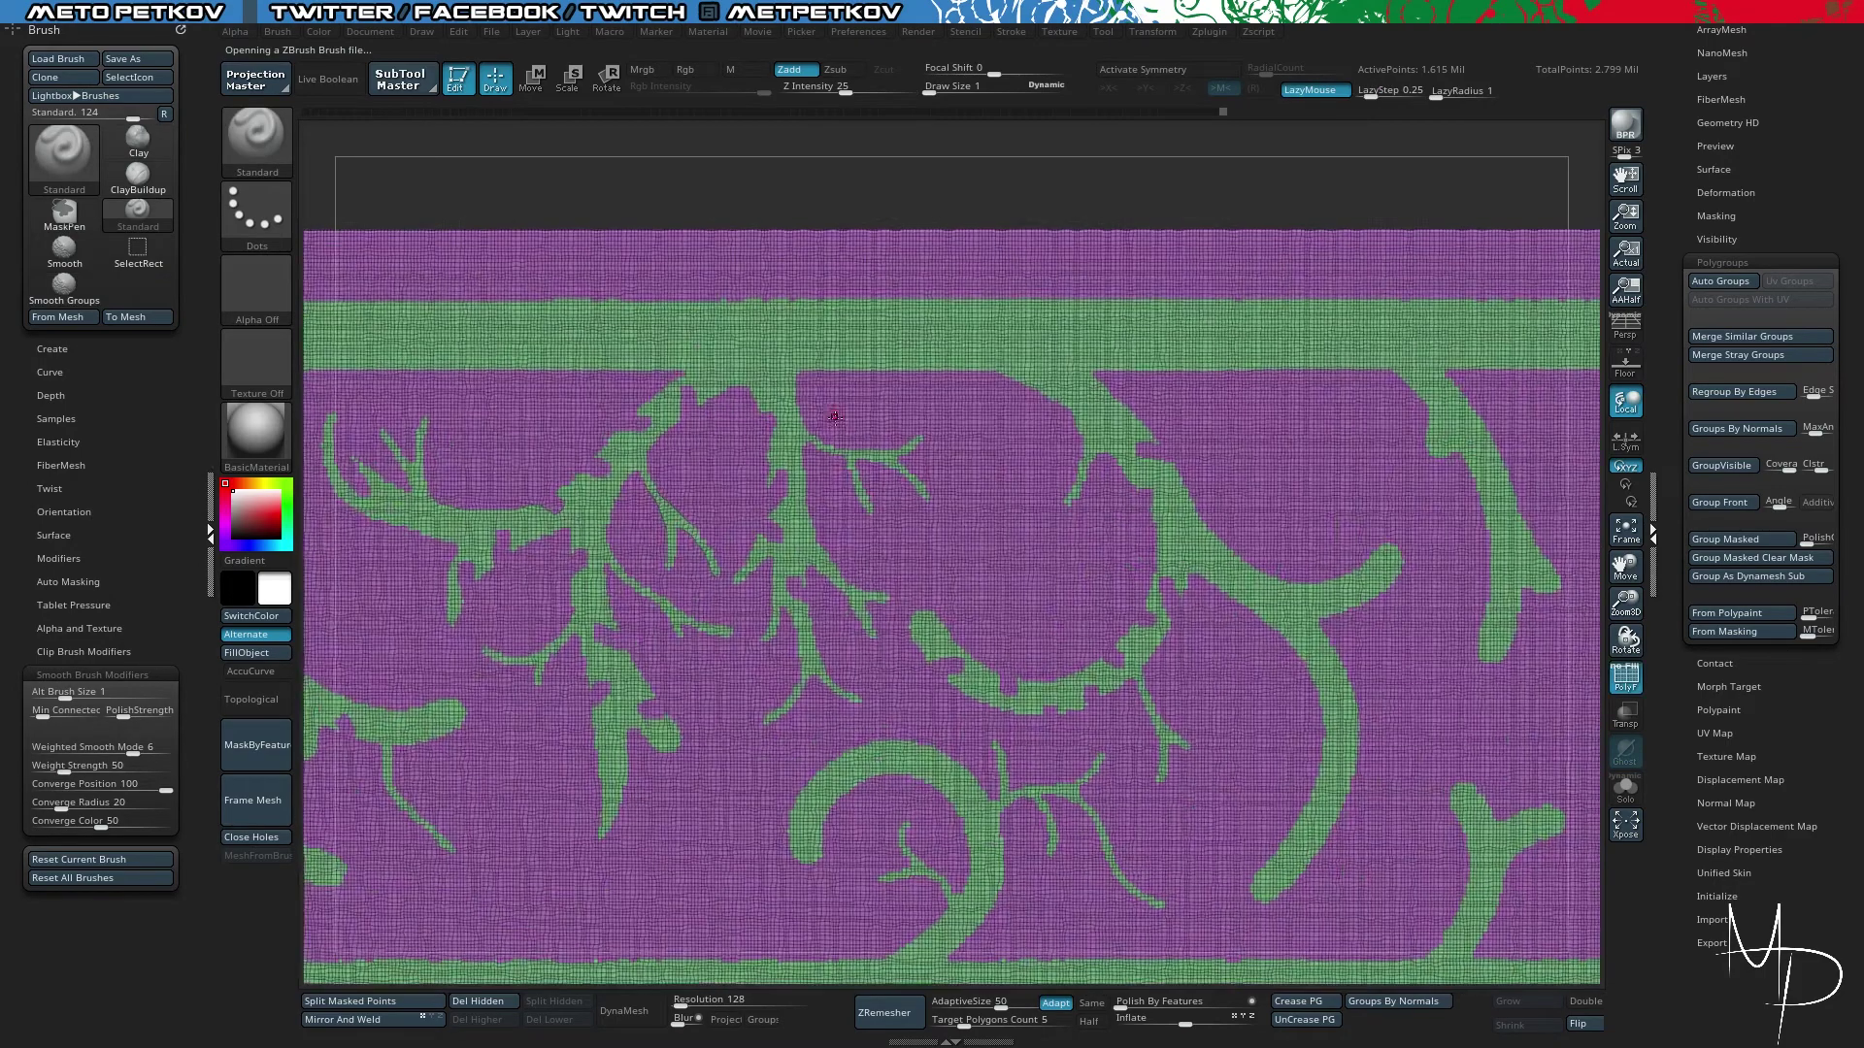
mouse_move(1057, 432)
shift+mouse_down()
mouse_move(998, 380)
mouse_move(1051, 410)
shift+mouse_up()
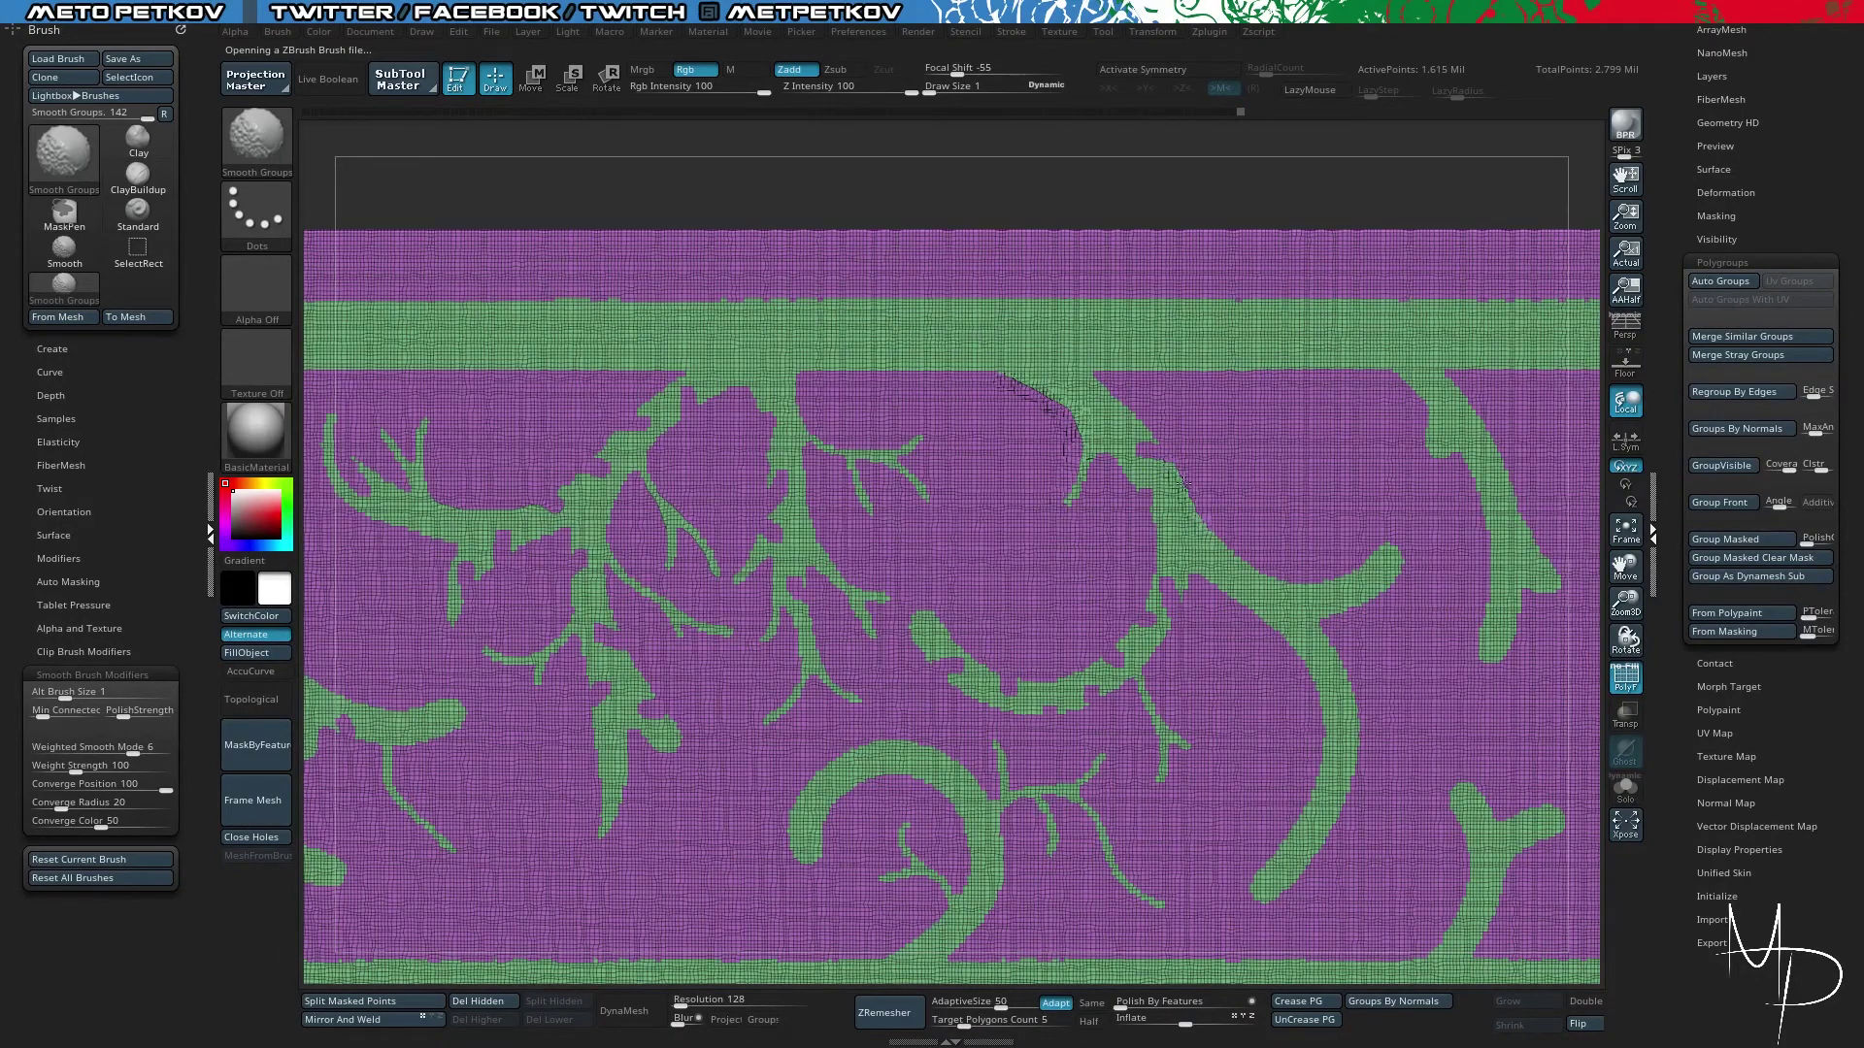
mouse_move(1181, 482)
shift+mouse_down()
mouse_move(1293, 589)
mouse_move(1363, 561)
shift+mouse_up()
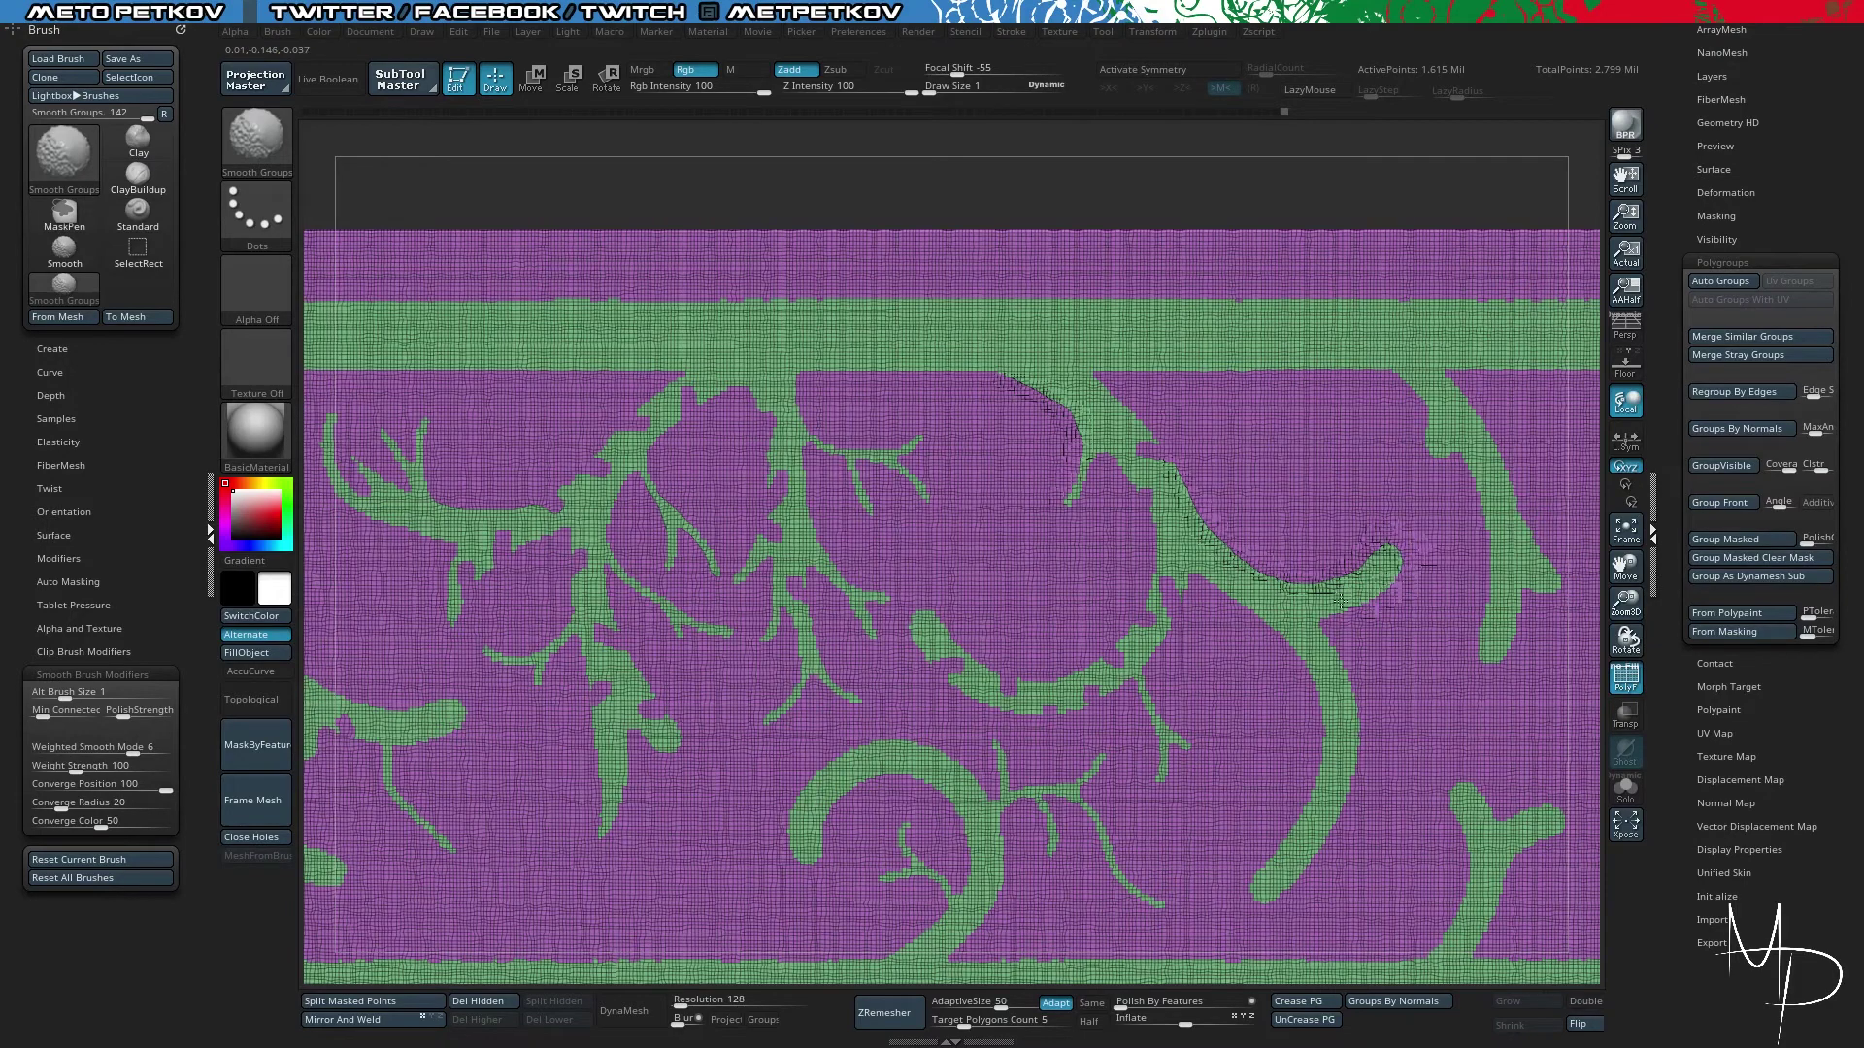
mouse_move(1344, 613)
shift+mouse_down()
mouse_move(1317, 636)
mouse_move(1359, 713)
shift+mouse_up()
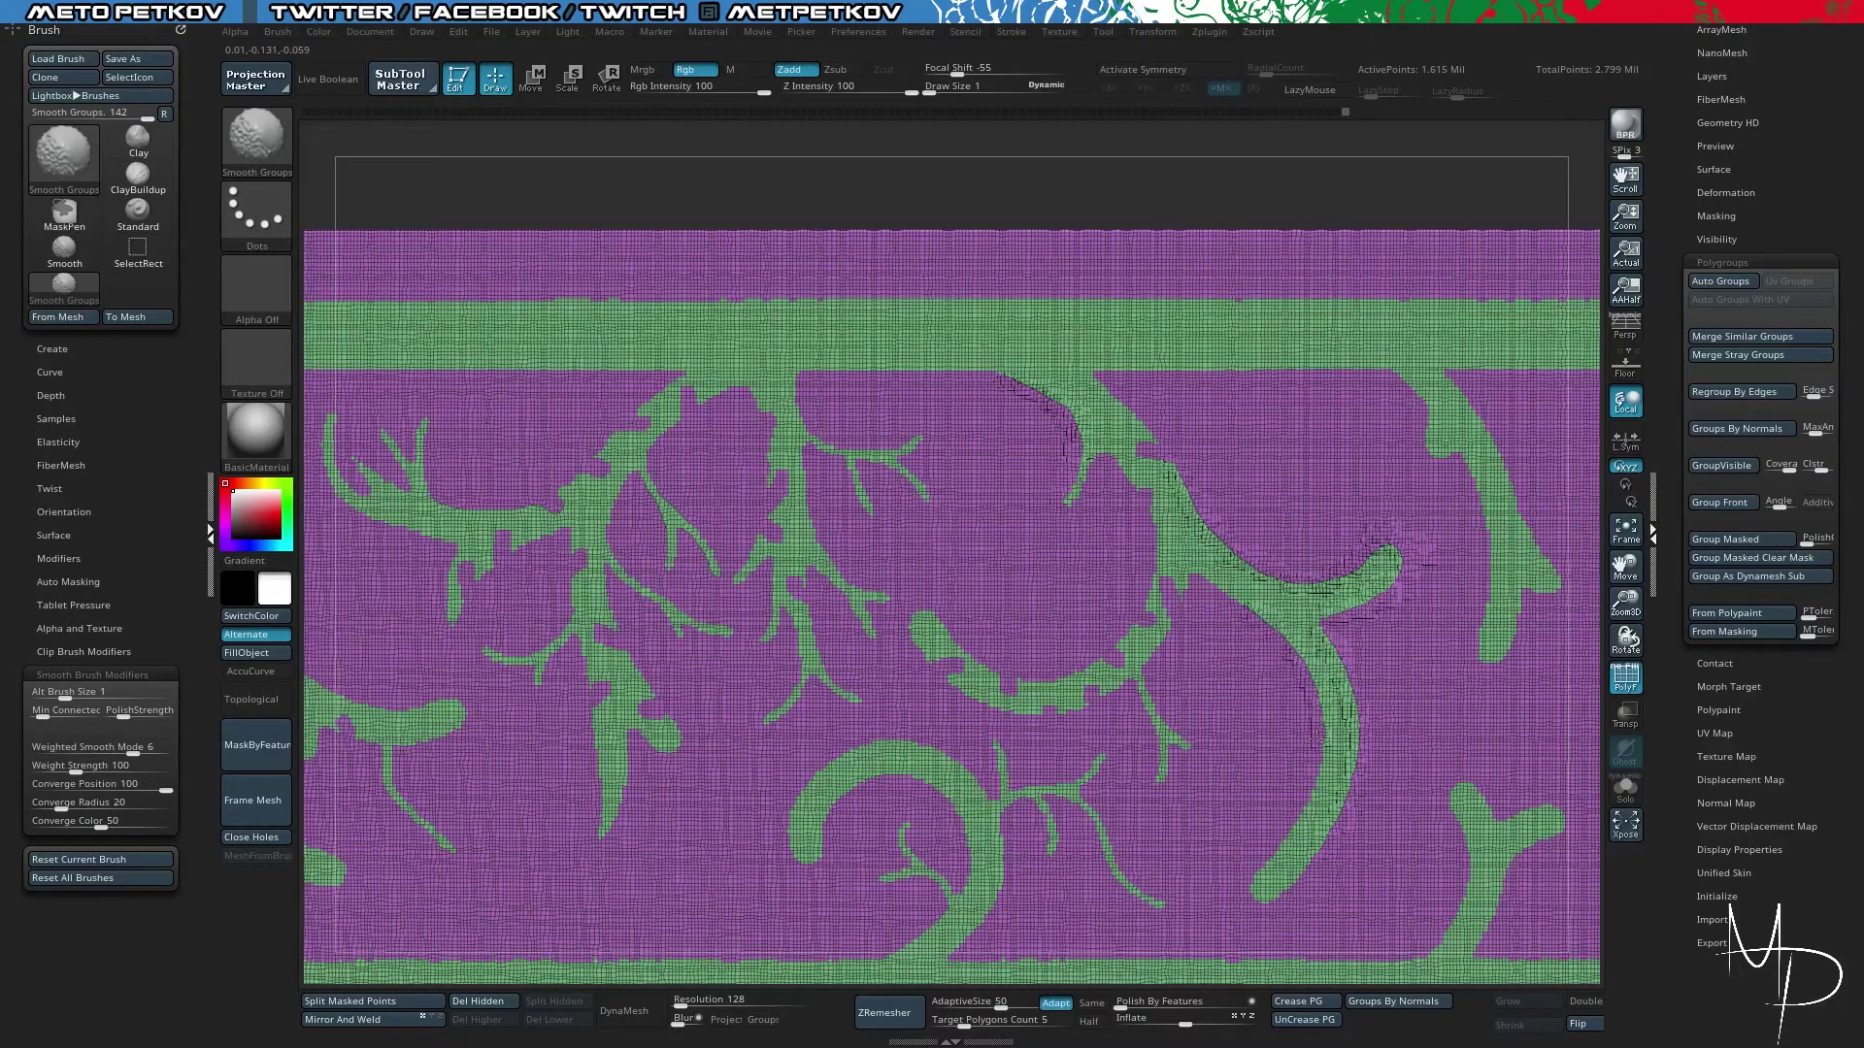
shift+drag(1316, 741, 1273, 856)
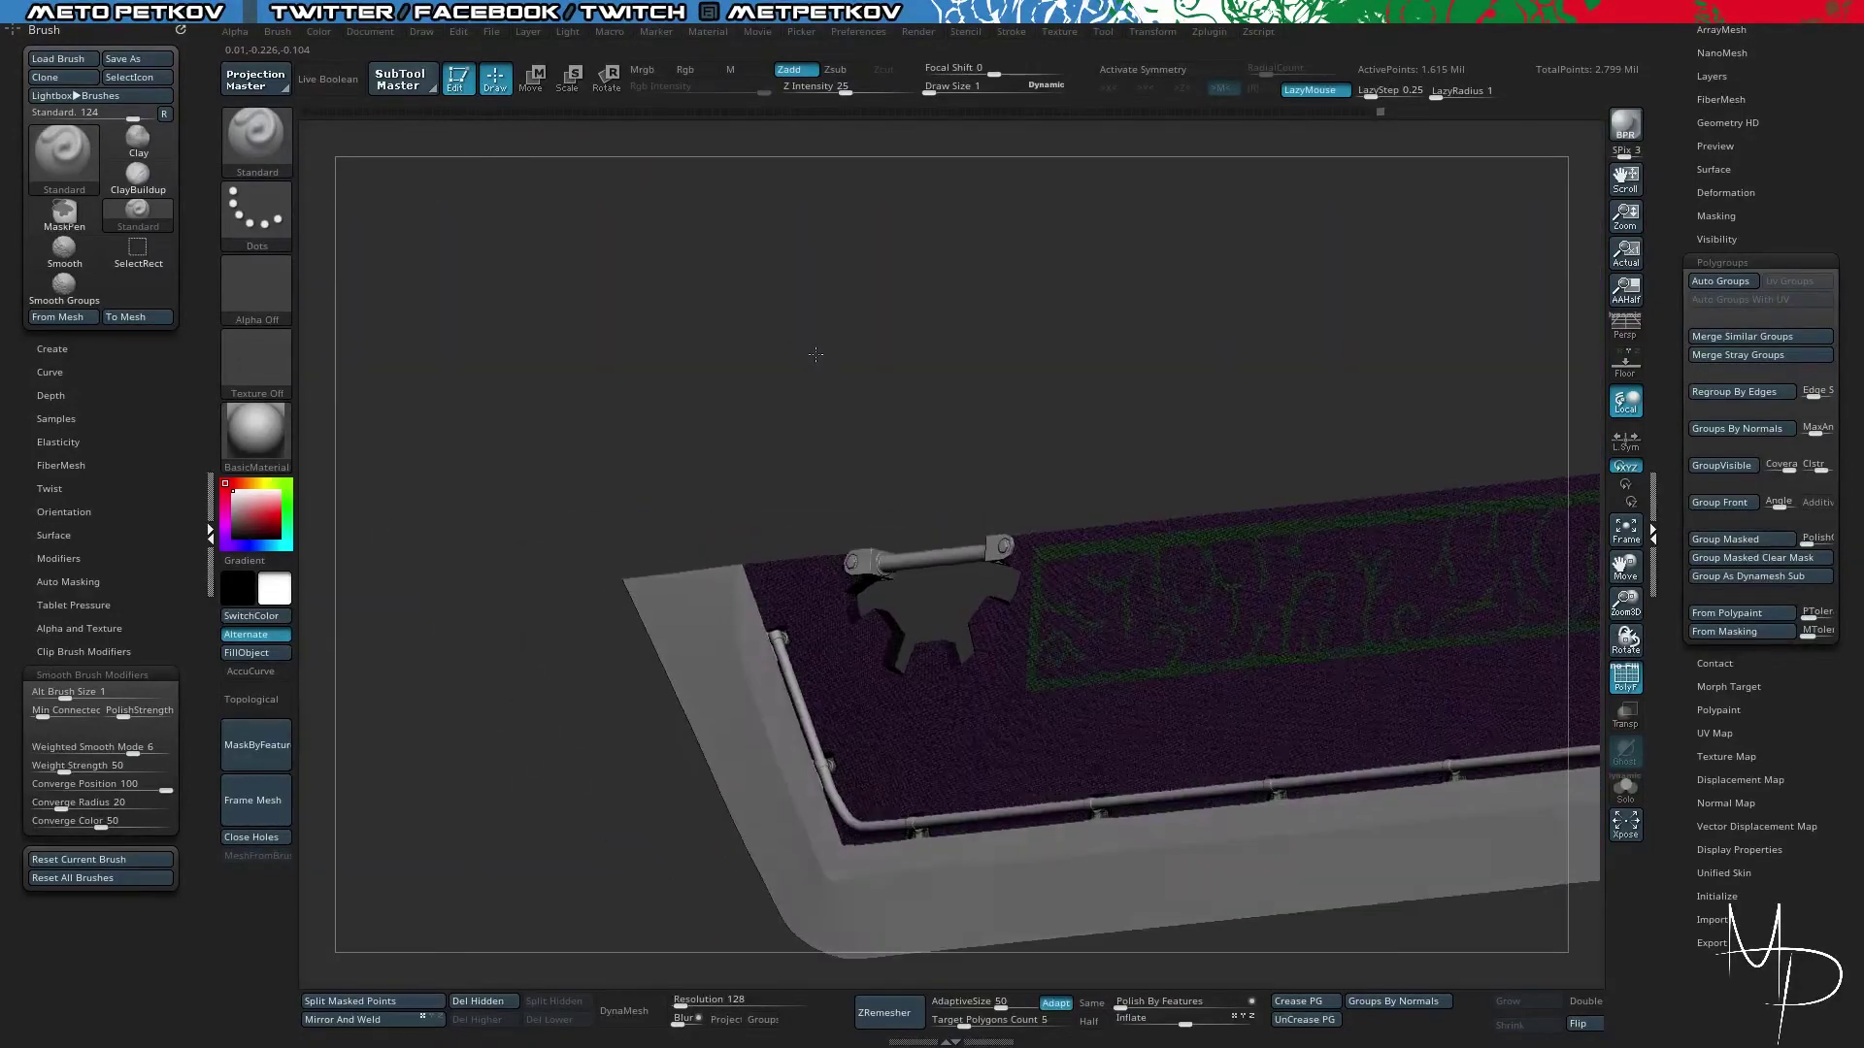
- Inspect the ornament's polygroup borders across the plate, and view the whole sword with the polyframe hidden
drag(815, 355, 1049, 1041)
key(shift+f)
key(shift+f)
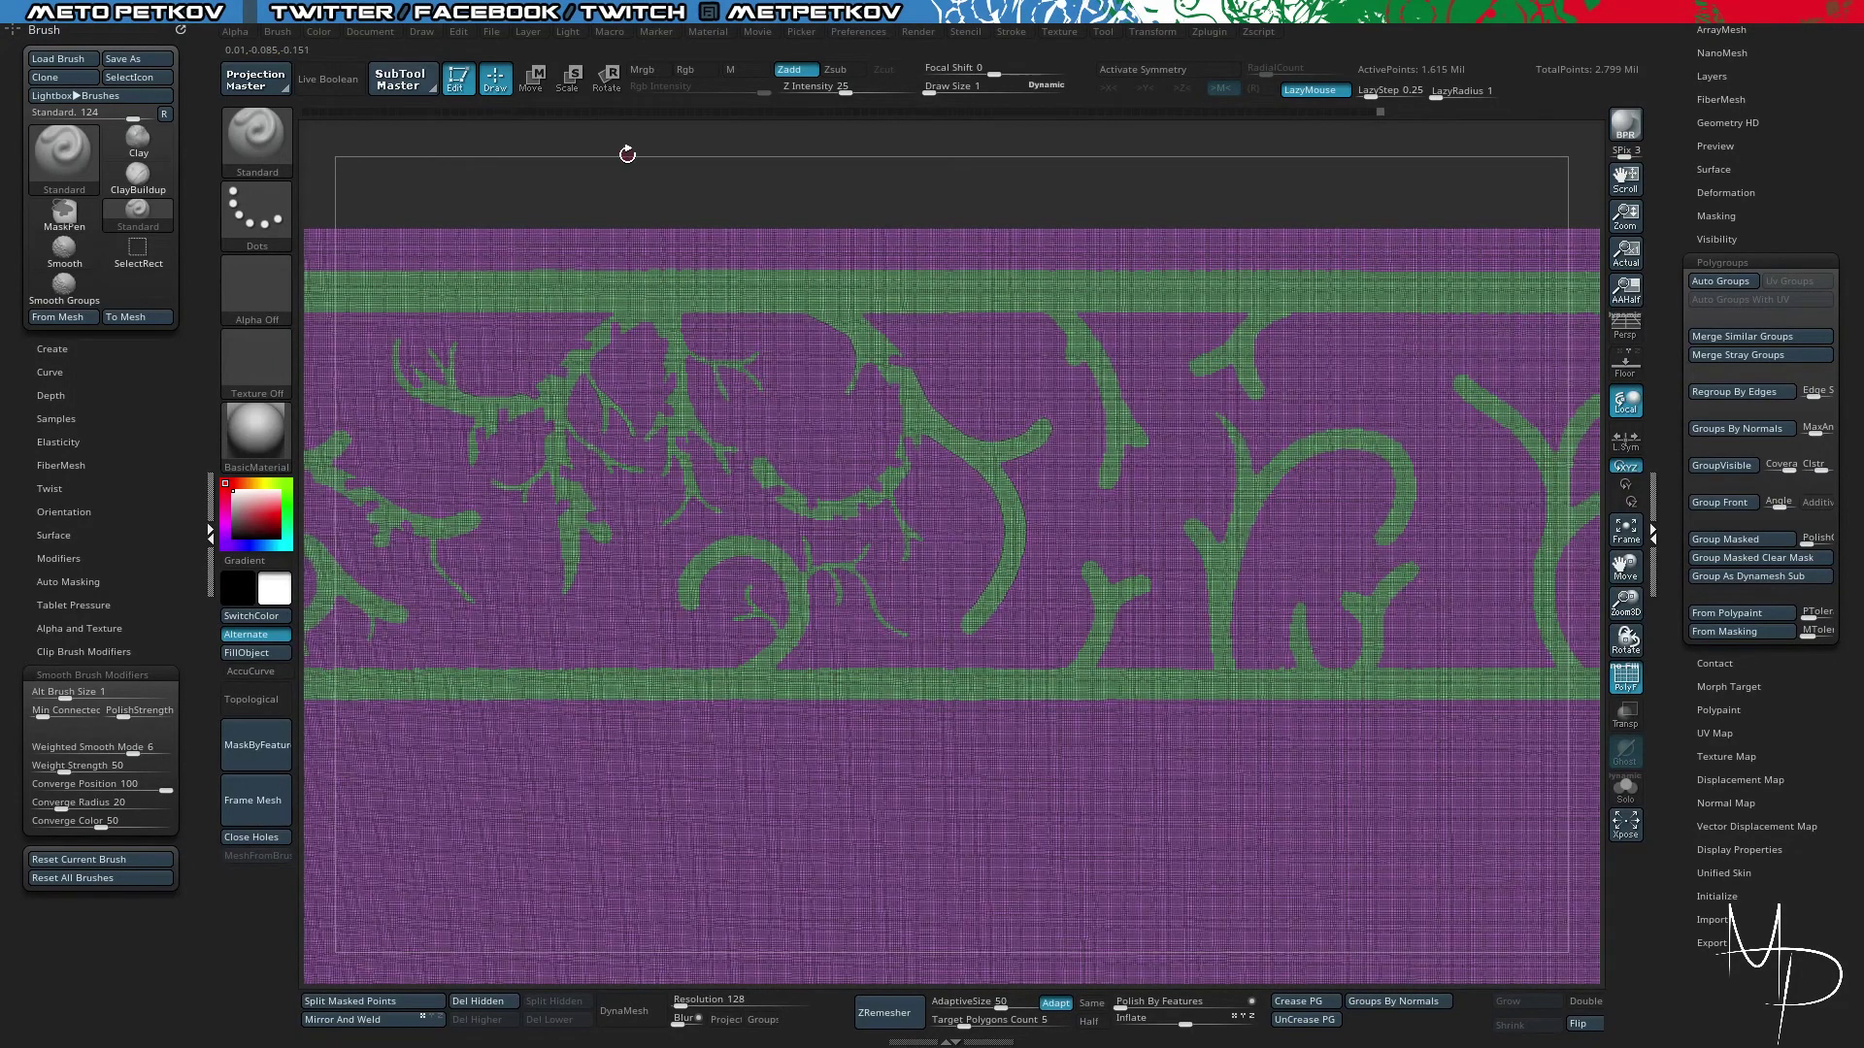
drag(628, 192, 652, 183)
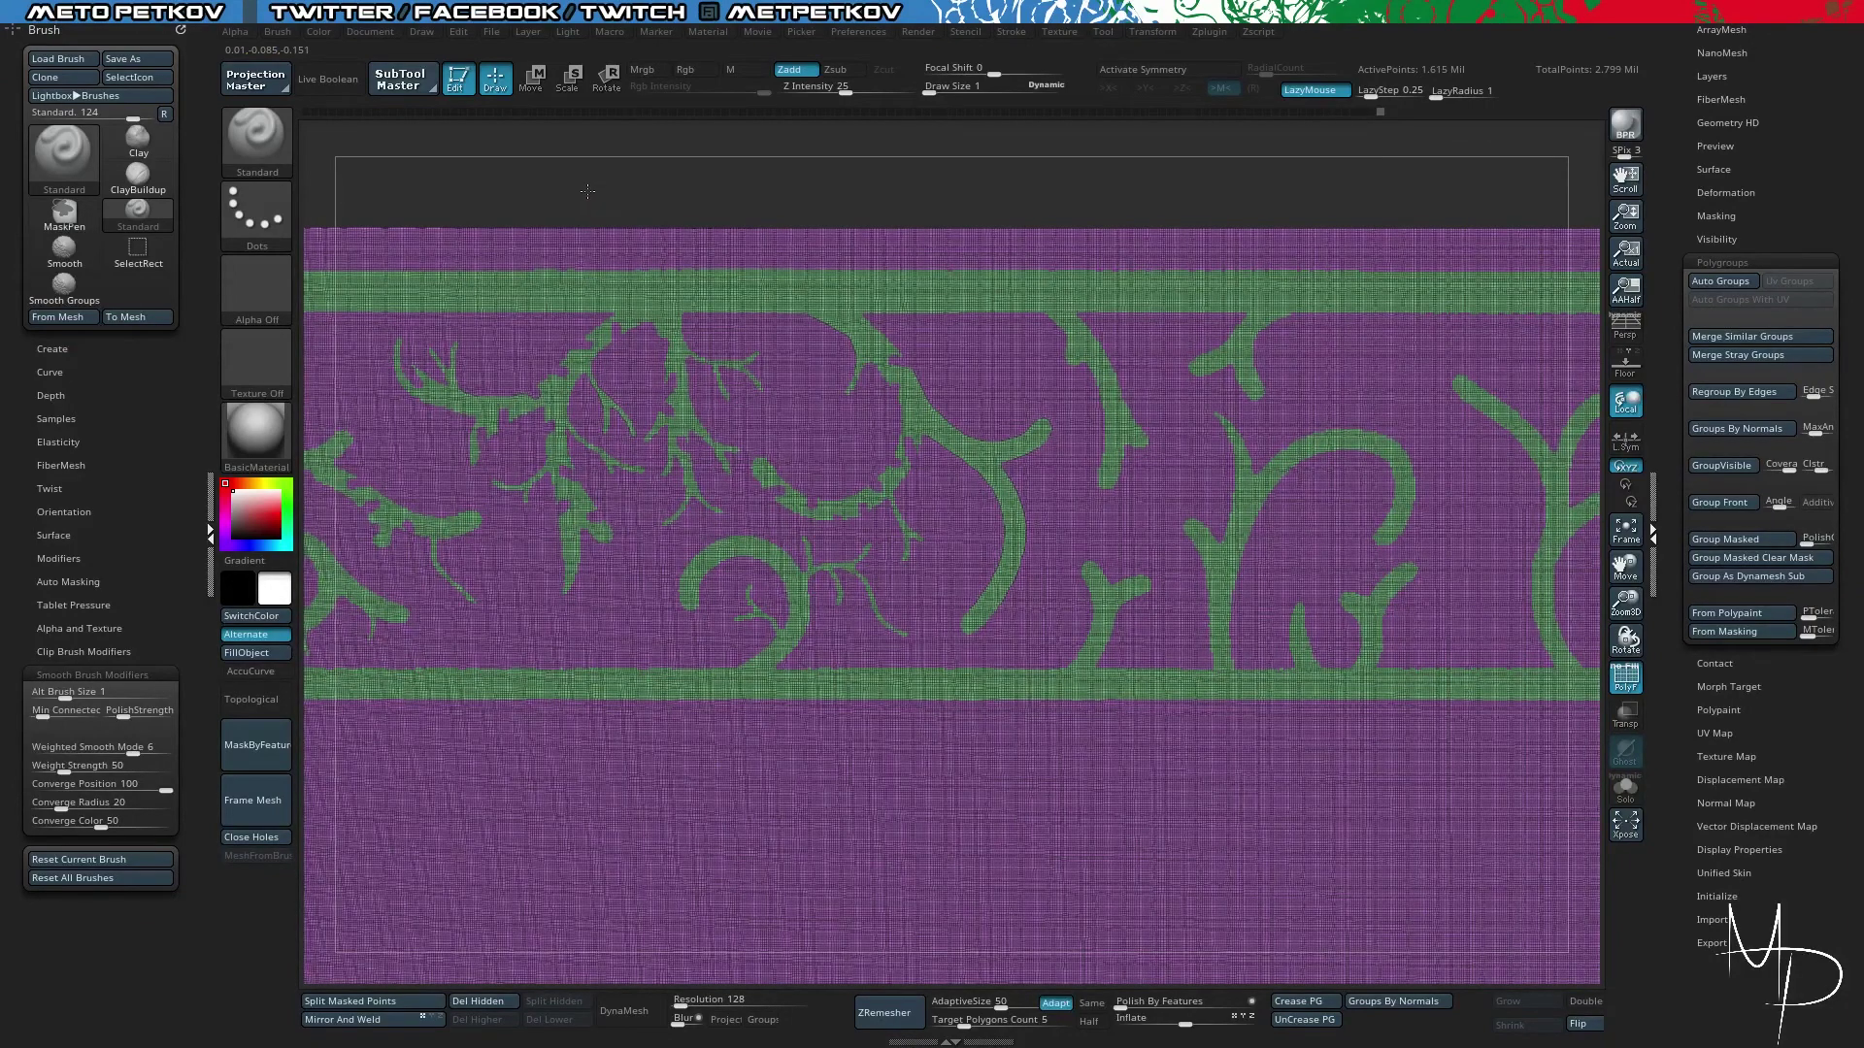
key(f)
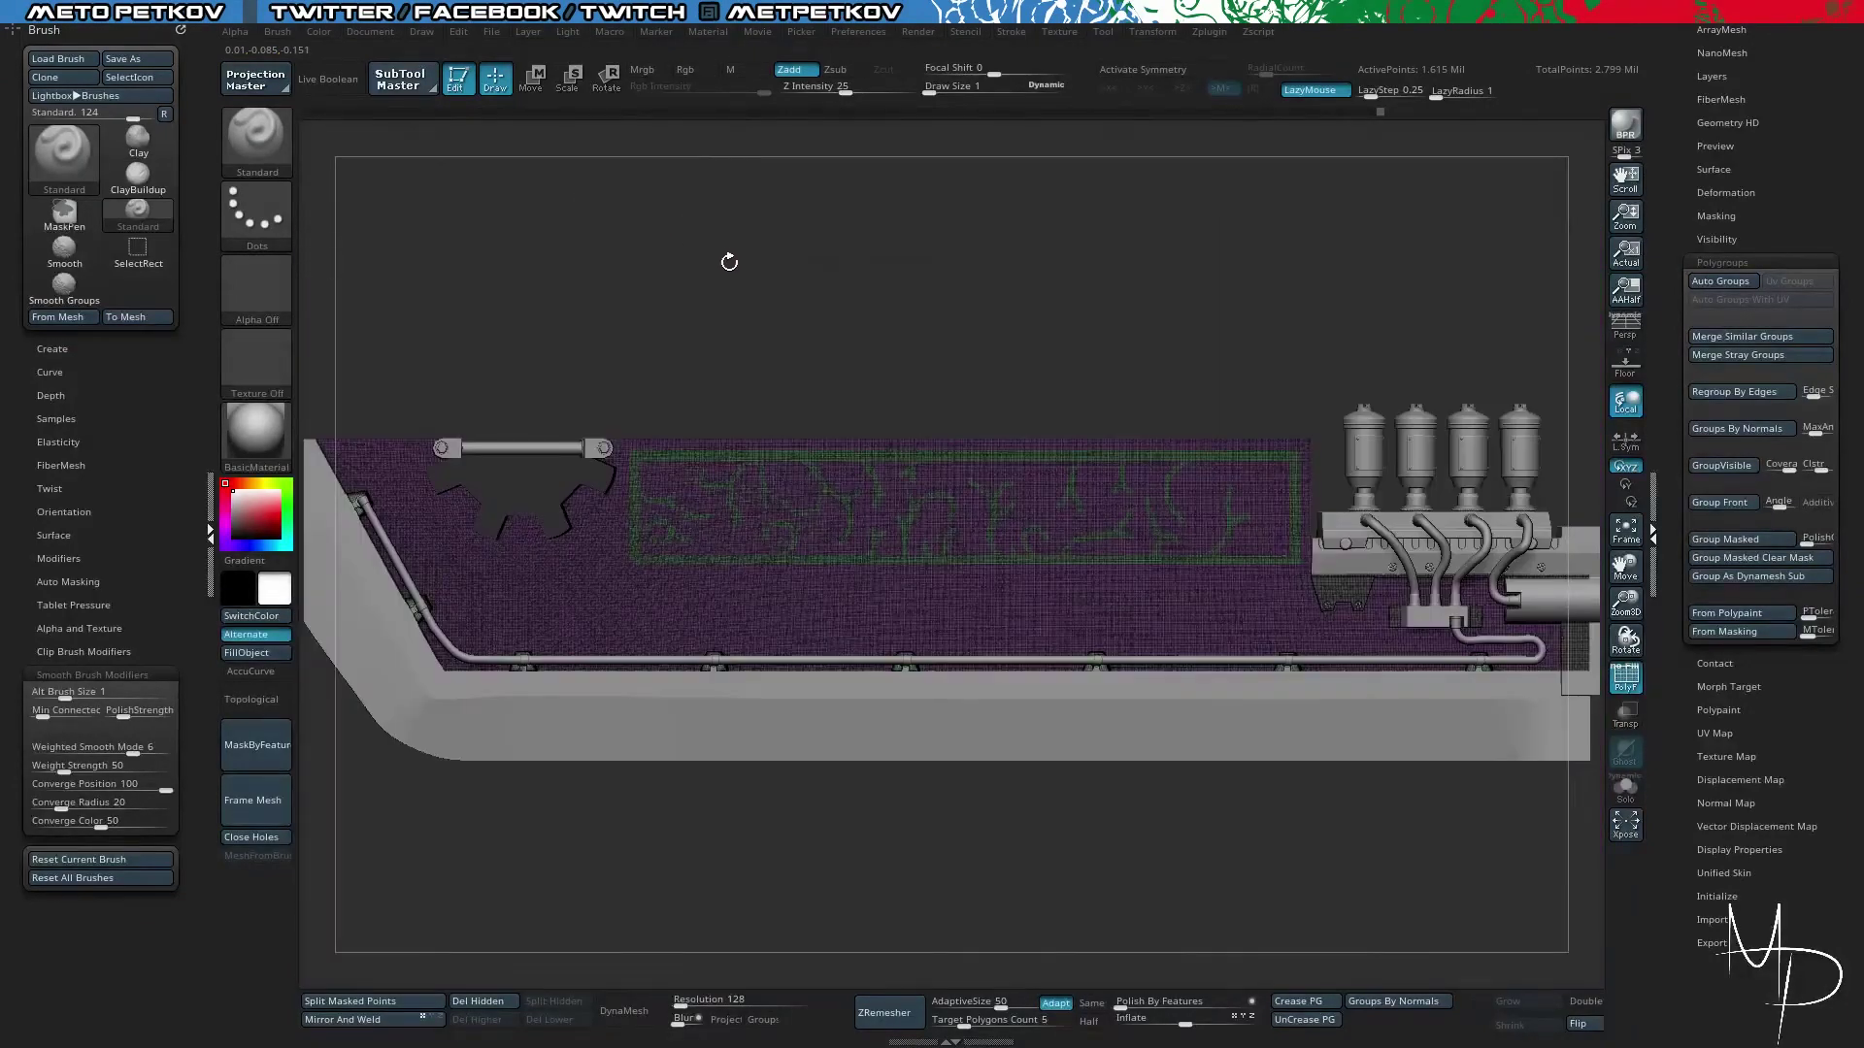
alt+drag(641, 236, 763, 306)
key(shift+f)
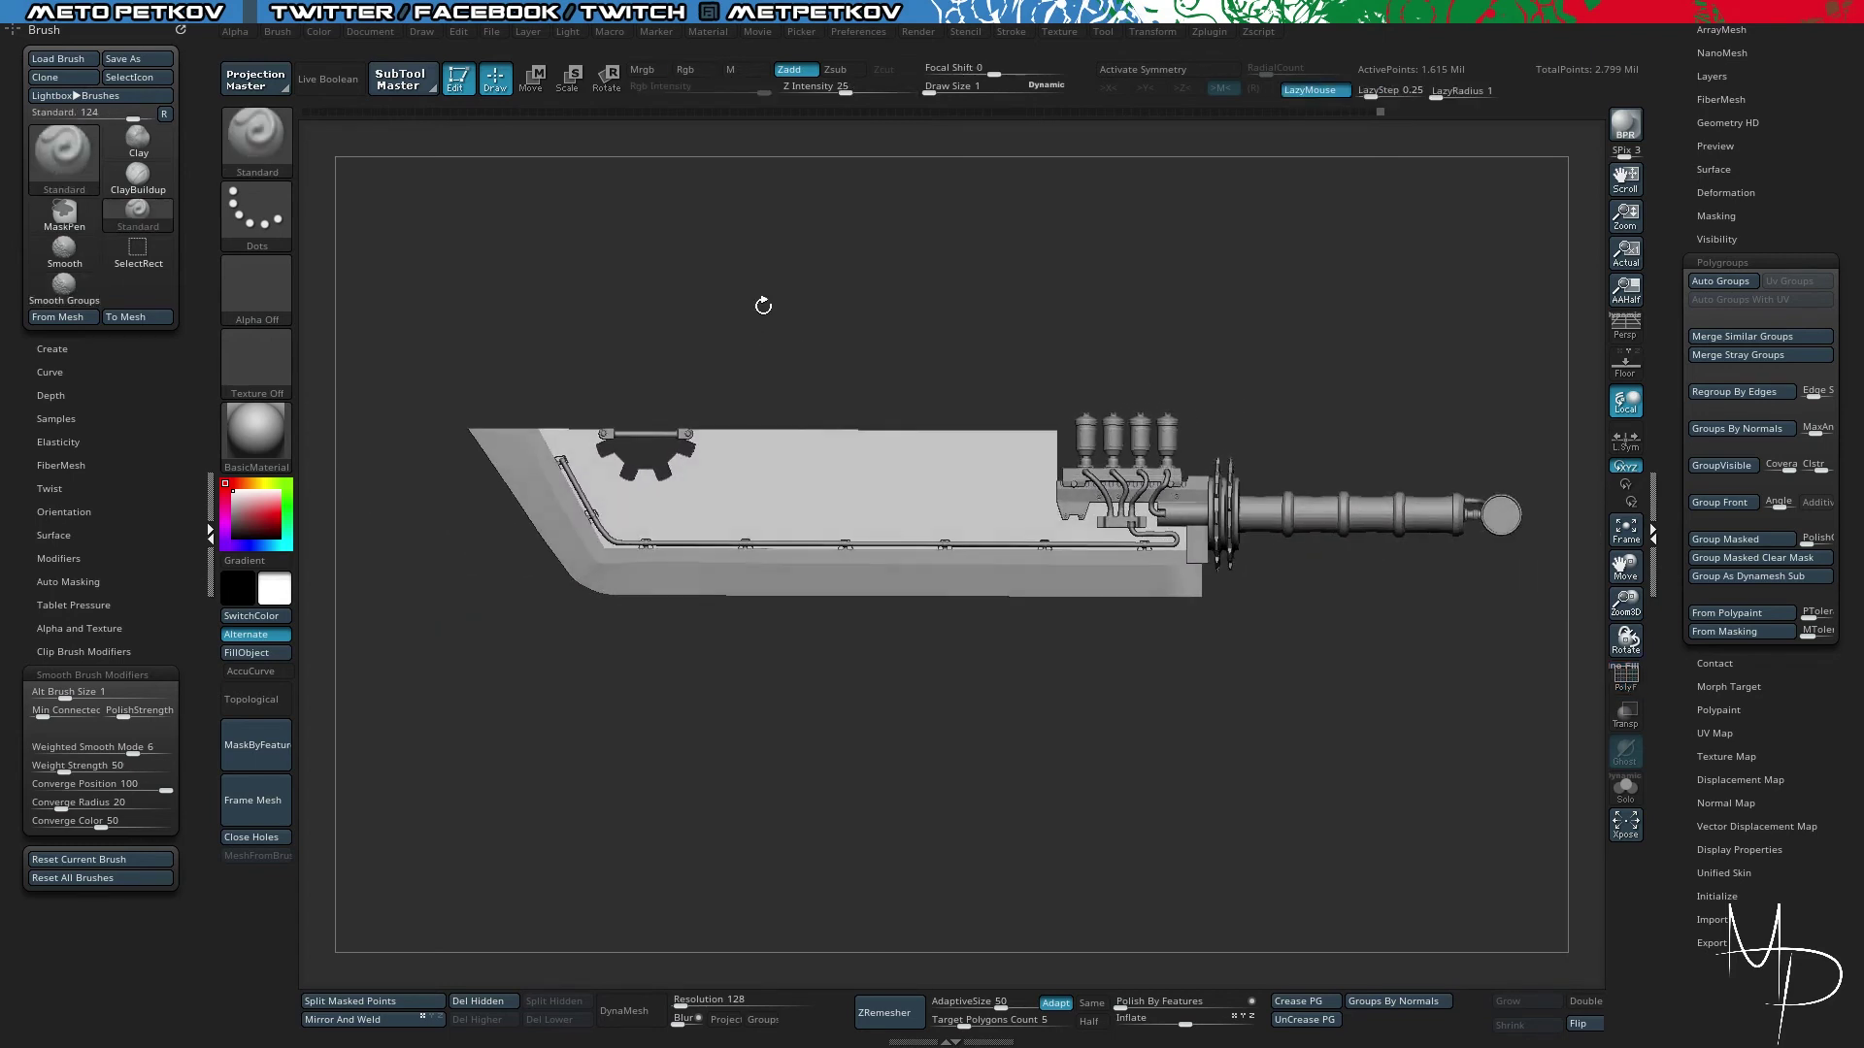